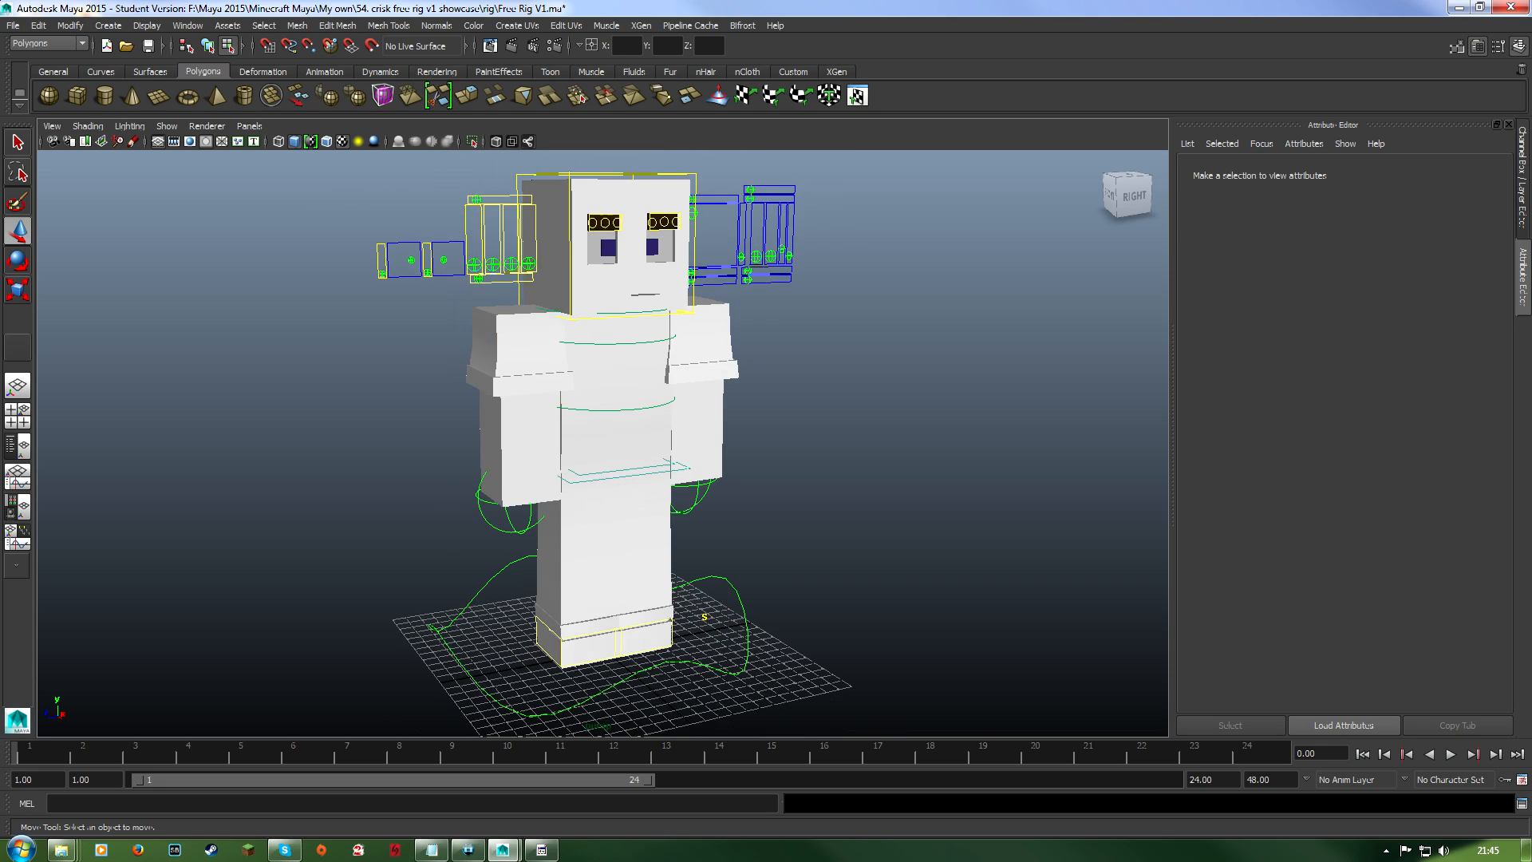
{"action": "mouse_move", "coordinate": [582, 447]}
{"action": "left_mouse_down", "text": "alt"}
{"action": "mouse_move", "coordinate": [534, 448]}
{"action": "mouse_move", "coordinate": [587, 447]}
{"action": "left_mouse_up", "text": "alt"}
{"action": "middle_click_drag", "start_coordinate": [586, 447], "coordinate": [632, 439], "text": "alt"}
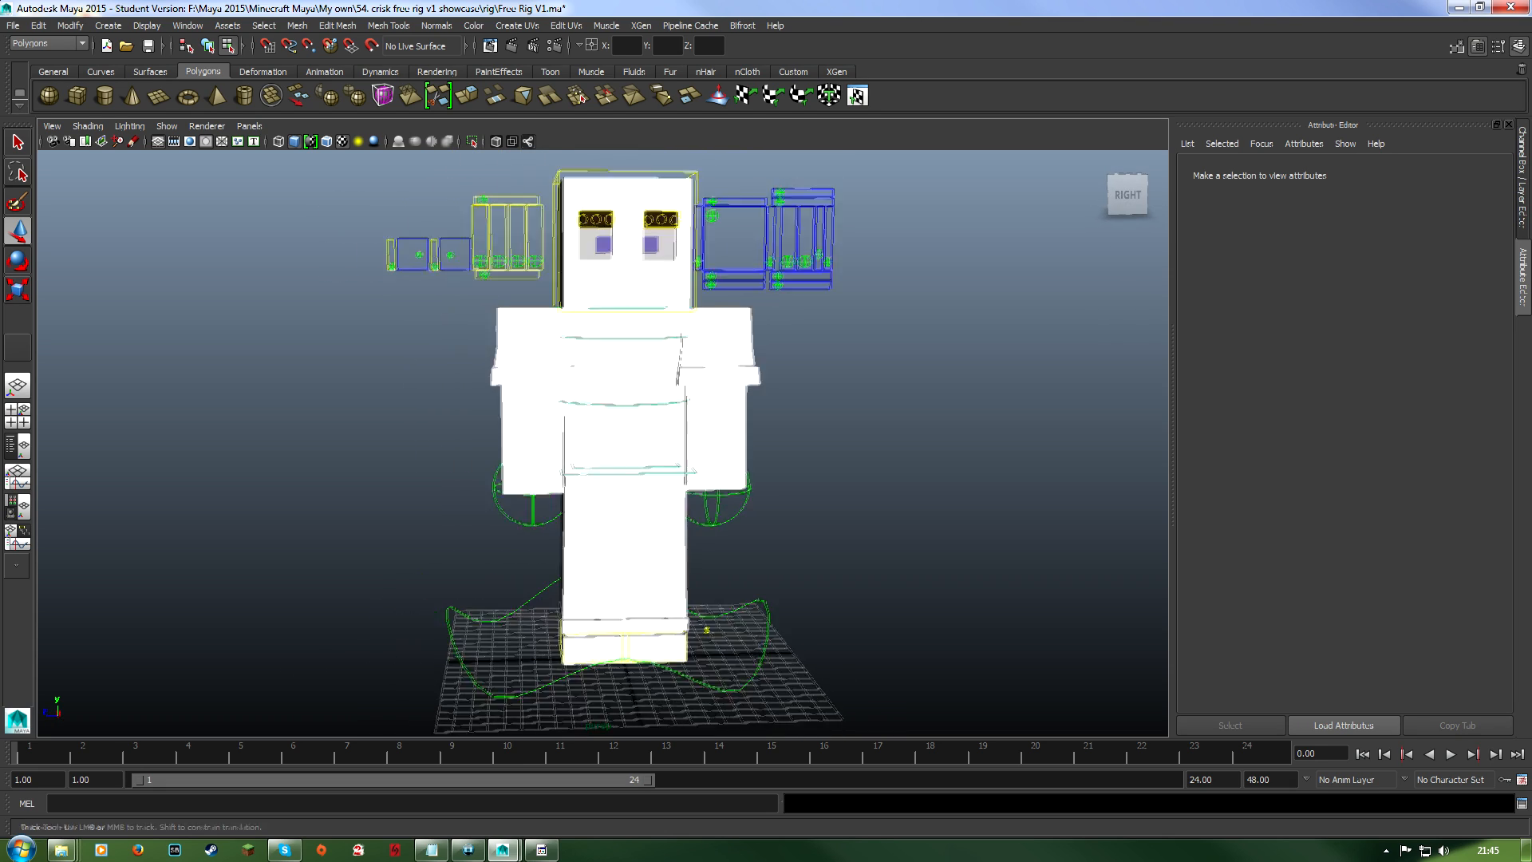
{"action": "left_click_drag", "start_coordinate": [632, 438], "coordinate": [460, 479], "text": "alt"}
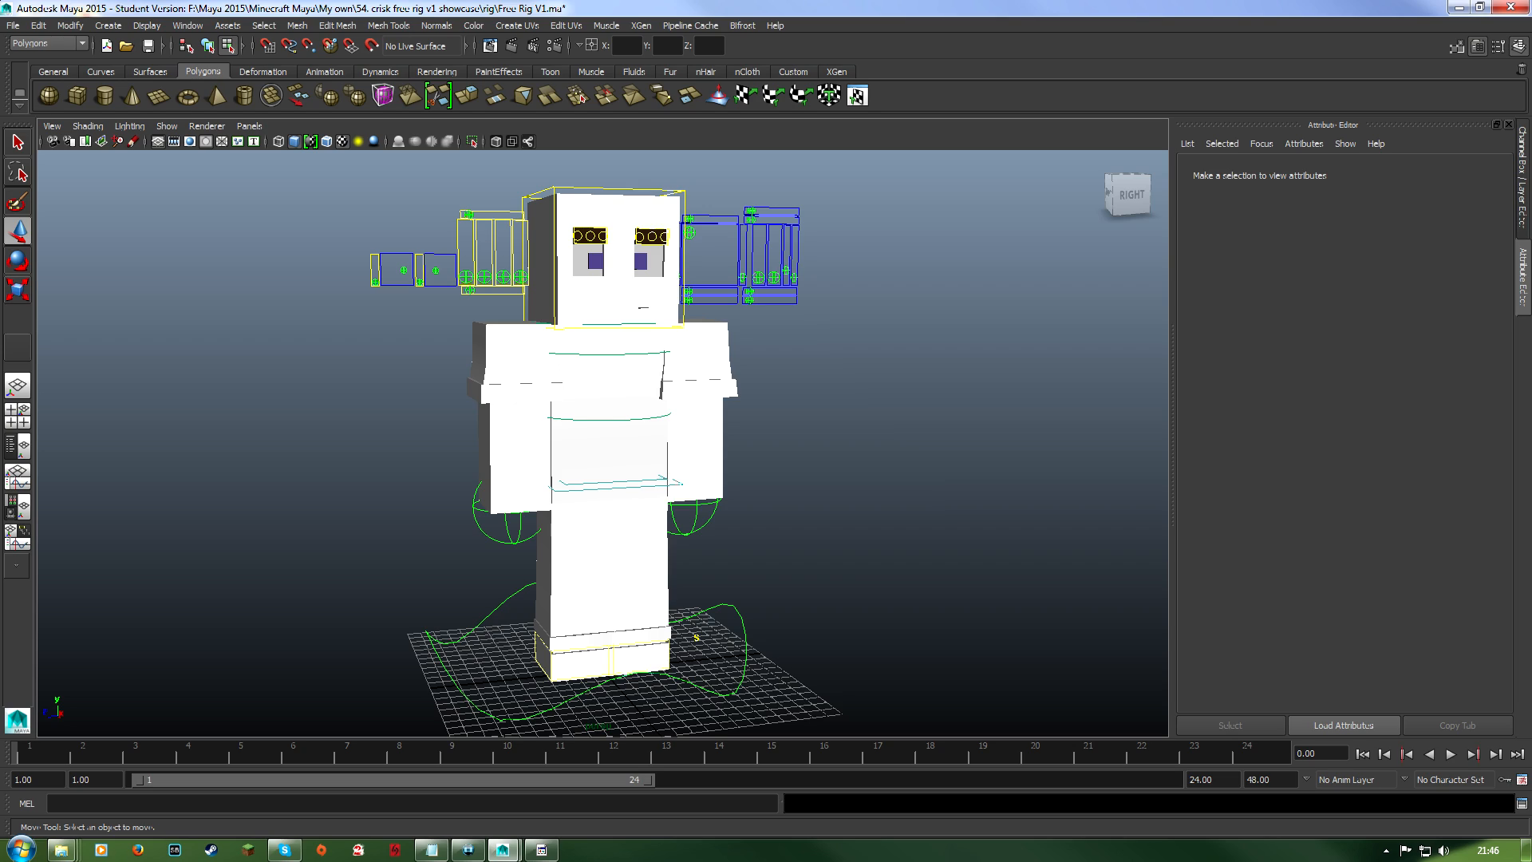
{"action": "left_click_drag", "start_coordinate": [638, 431], "coordinate": [527, 439], "text": "alt"}
{"action": "middle_click_drag", "start_coordinate": [527, 439], "coordinate": [530, 412], "text": "alt"}
{"action": "left_click_drag", "start_coordinate": [530, 413], "coordinate": [548, 453], "text": "alt"}
{"action": "scroll", "coordinate": [690, 459], "scroll_direction": "down", "scroll_amount": 2}
{"action": "middle_click_drag", "start_coordinate": [548, 453], "coordinate": [604, 451], "text": "alt"}
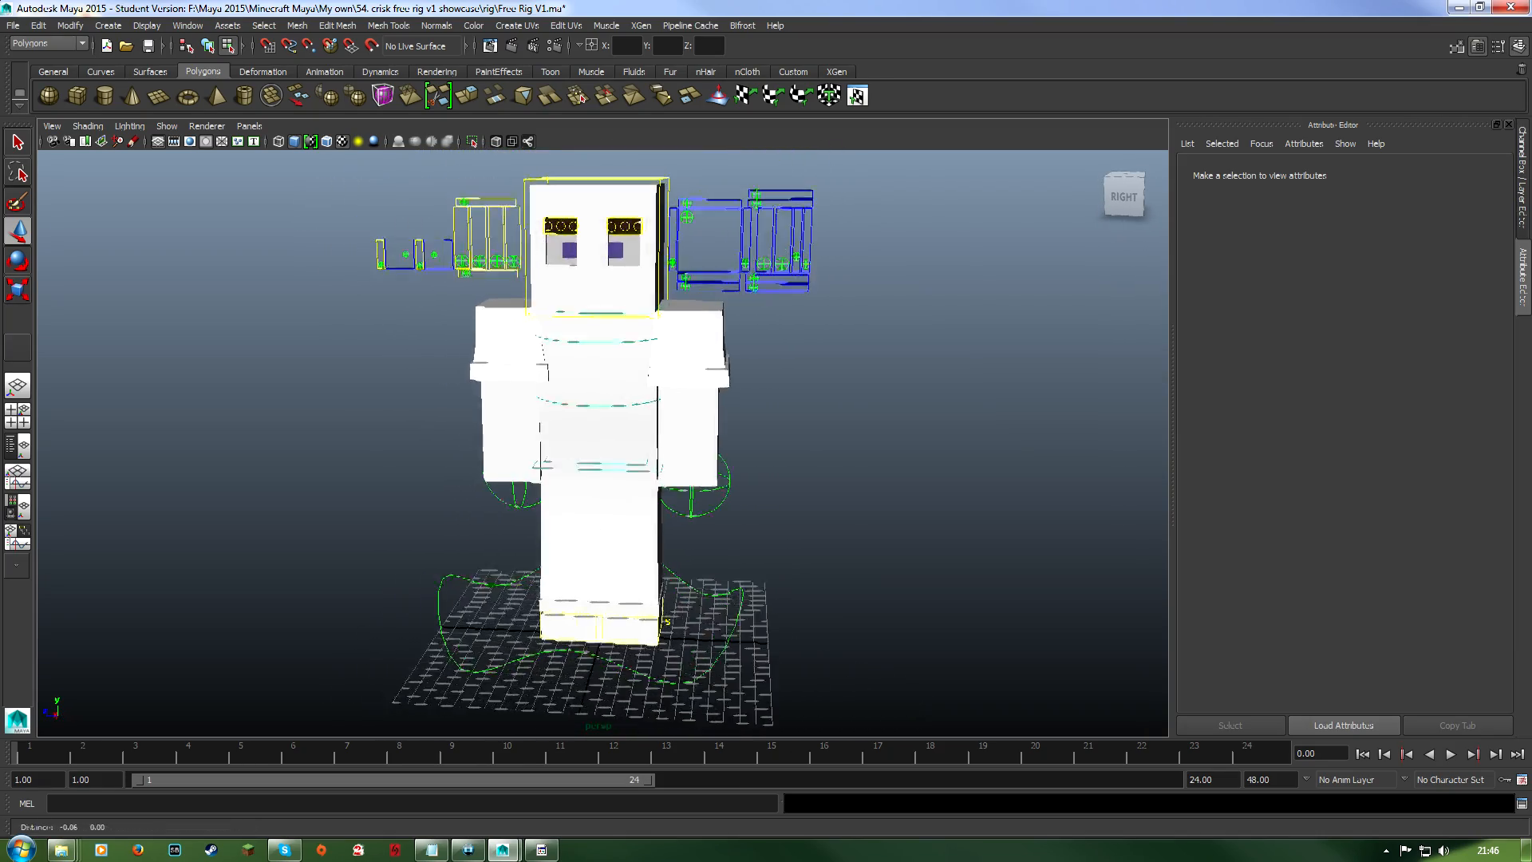
{"action": "left_click_drag", "start_coordinate": [571, 453], "coordinate": [618, 448], "text": "alt"}
{"action": "middle_click_drag", "start_coordinate": [619, 449], "coordinate": [524, 452], "text": "alt"}
{"action": "mouse_move", "coordinate": [524, 452]}
{"action": "left_mouse_down", "text": "alt"}
{"action": "mouse_move", "coordinate": [687, 447]}
{"action": "mouse_move", "coordinate": [650, 471]}
{"action": "mouse_move", "coordinate": [563, 471]}
{"action": "mouse_move", "coordinate": [750, 479]}
{"action": "mouse_move", "coordinate": [507, 453]}
{"action": "left_mouse_up", "text": "alt"}
{"action": "middle_click_drag", "start_coordinate": [506, 453], "coordinate": [634, 448], "text": "alt"}
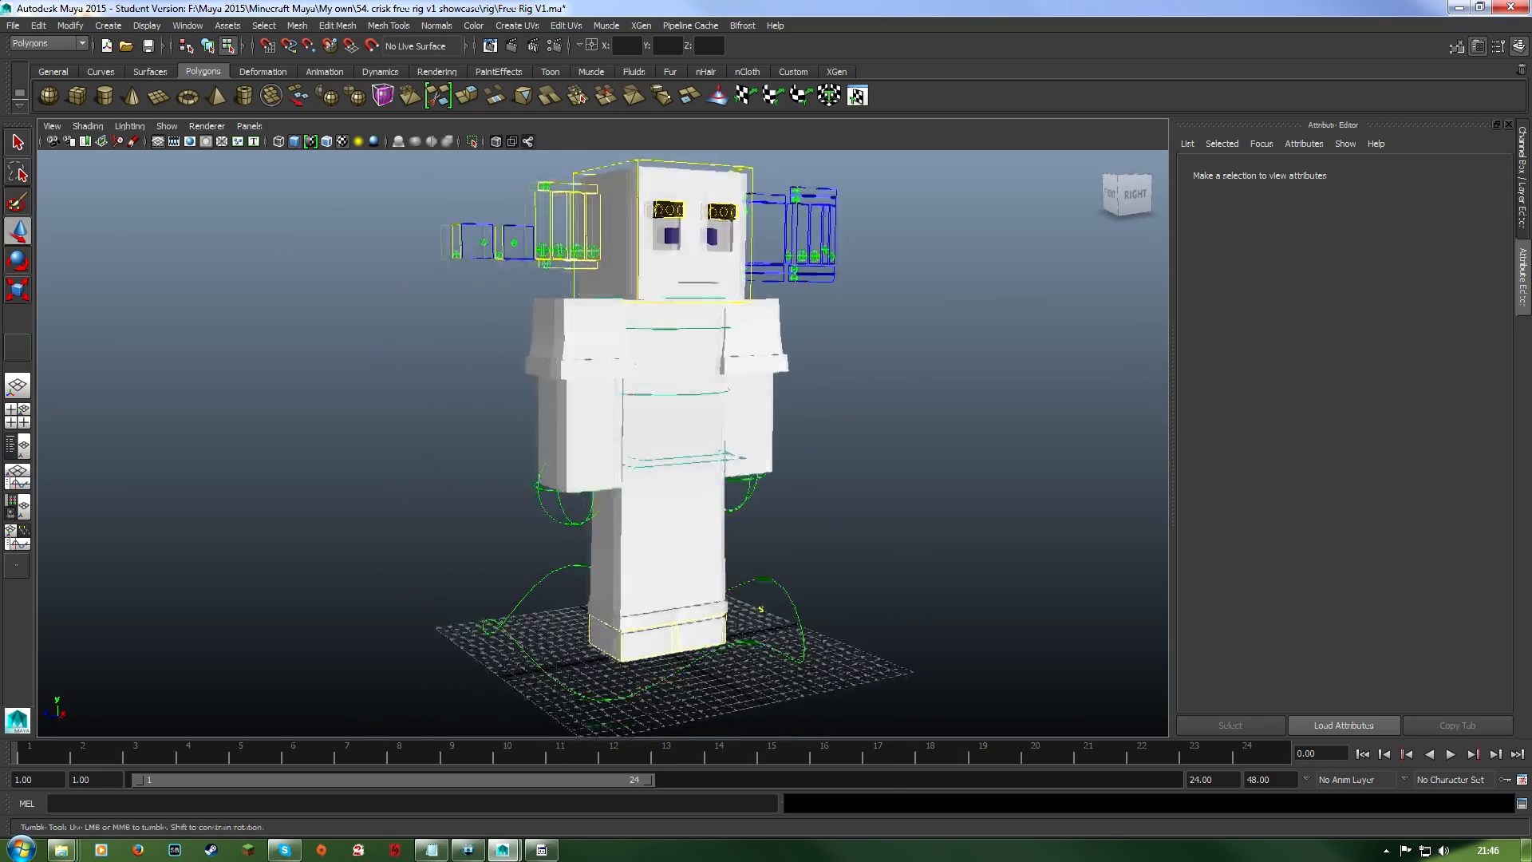
{"action": "left_click_drag", "start_coordinate": [634, 449], "coordinate": [595, 451], "text": "alt"}
{"action": "middle_click_drag", "start_coordinate": [595, 451], "coordinate": [553, 450], "text": "alt"}
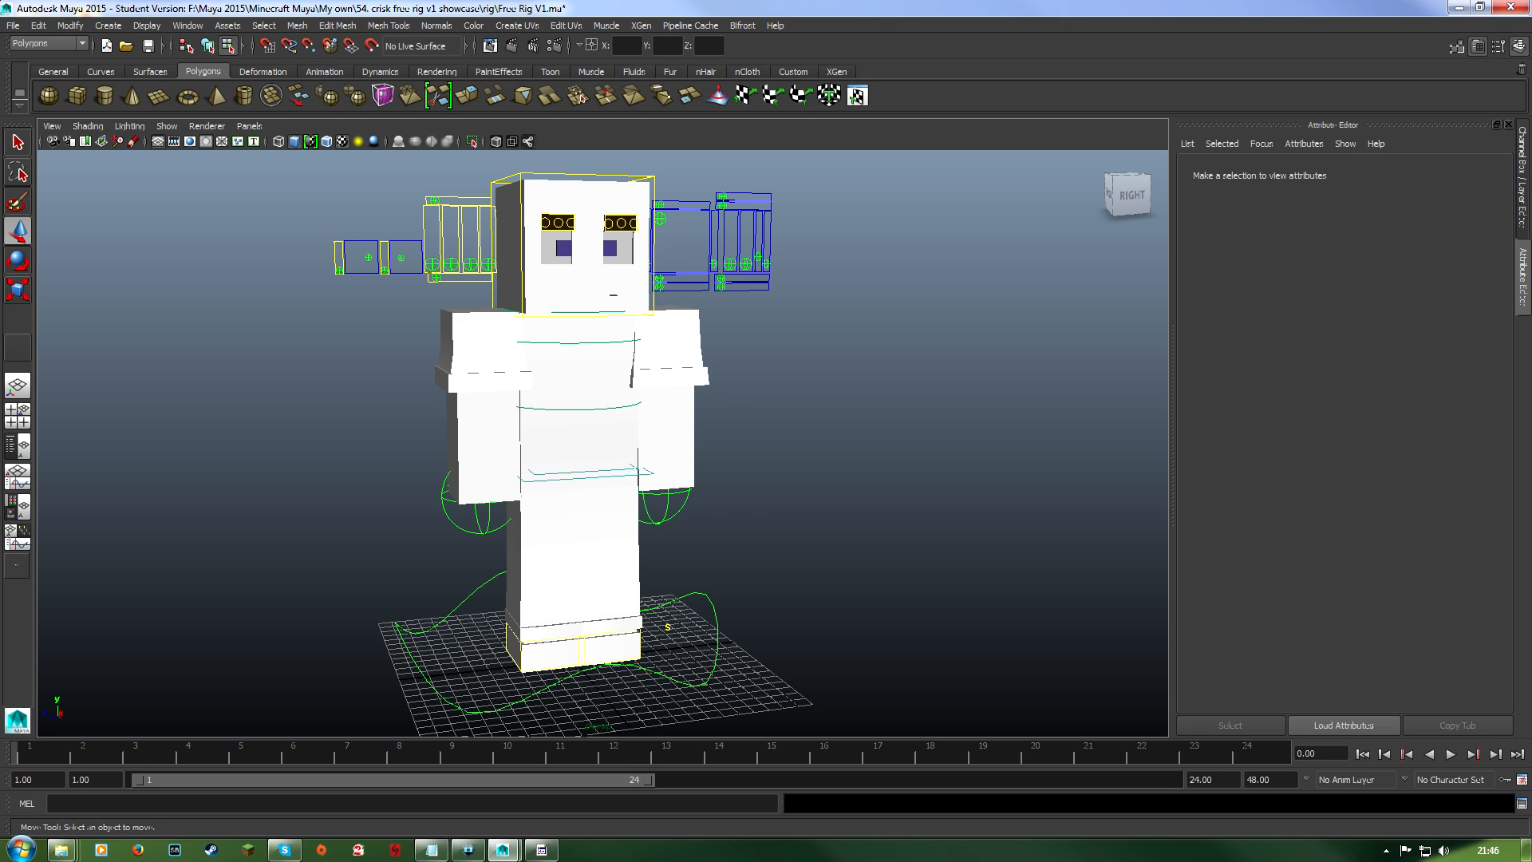
{"action": "middle_click_drag", "start_coordinate": [606, 447], "coordinate": [539, 445], "text": "alt"}
{"action": "mouse_move", "coordinate": [540, 445]}
{"action": "left_mouse_down", "text": "alt"}
{"action": "mouse_move", "coordinate": [622, 498]}
{"action": "mouse_move", "coordinate": [539, 445]}
{"action": "left_mouse_up", "text": "alt"}
{"action": "middle_click_drag", "start_coordinate": [539, 445], "coordinate": [662, 420], "text": "alt"}
{"action": "left_click_drag", "start_coordinate": [663, 421], "coordinate": [568, 415], "text": "alt"}
{"action": "middle_click_drag", "start_coordinate": [630, 431], "coordinate": [512, 419], "text": "alt"}
{"action": "left_click_drag", "start_coordinate": [512, 418], "coordinate": [590, 391], "text": "alt"}
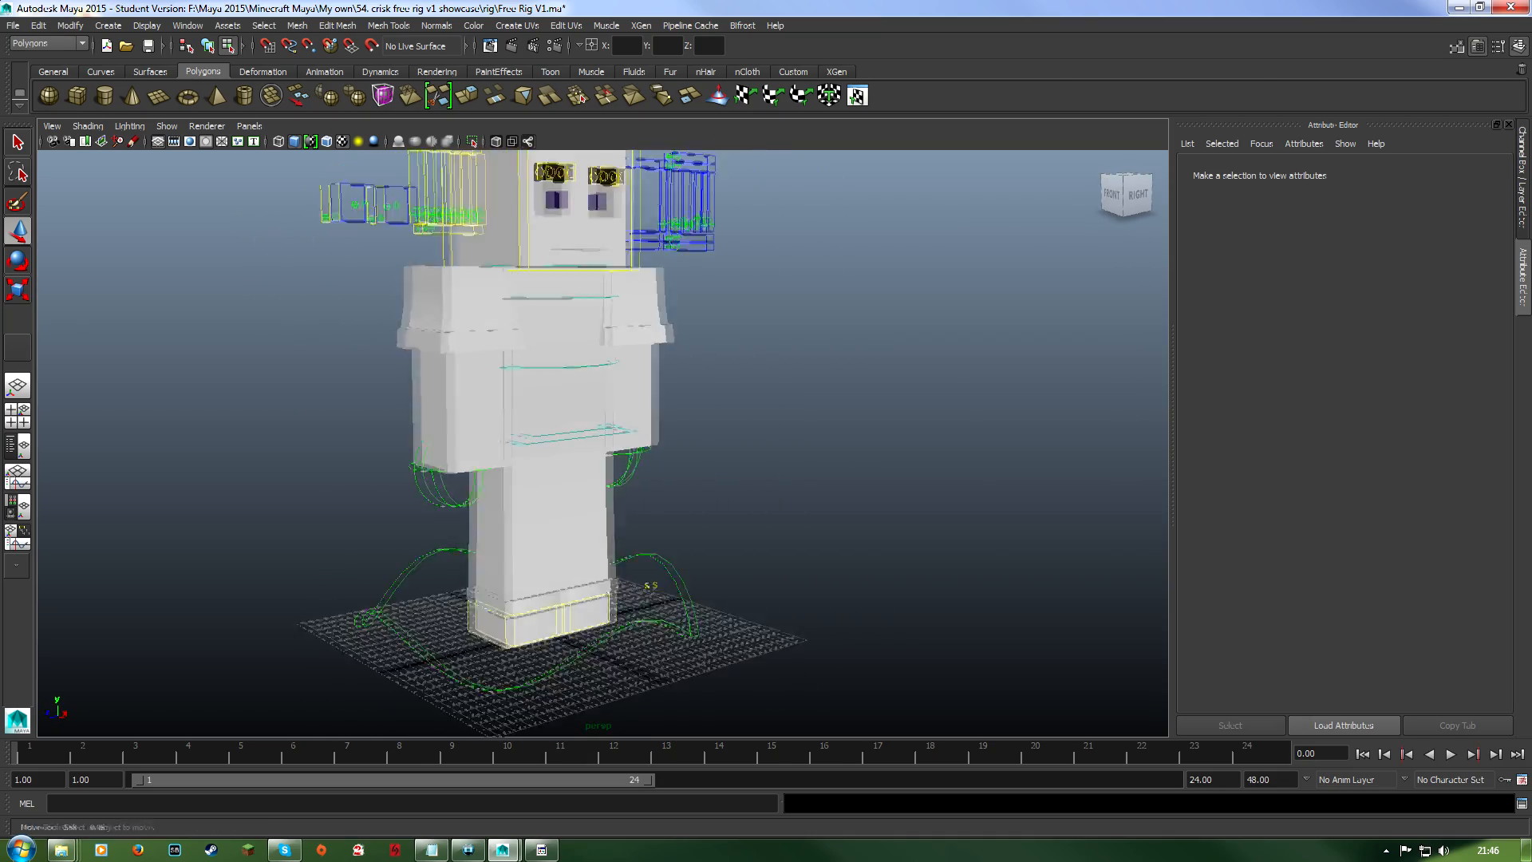
{"action": "middle_click_drag", "start_coordinate": [542, 399], "coordinate": [650, 419], "text": "alt"}
{"action": "left_click_drag", "start_coordinate": [650, 419], "coordinate": [742, 451], "text": "alt"}
{"action": "middle_click_drag", "start_coordinate": [742, 451], "coordinate": [714, 455], "text": "alt"}
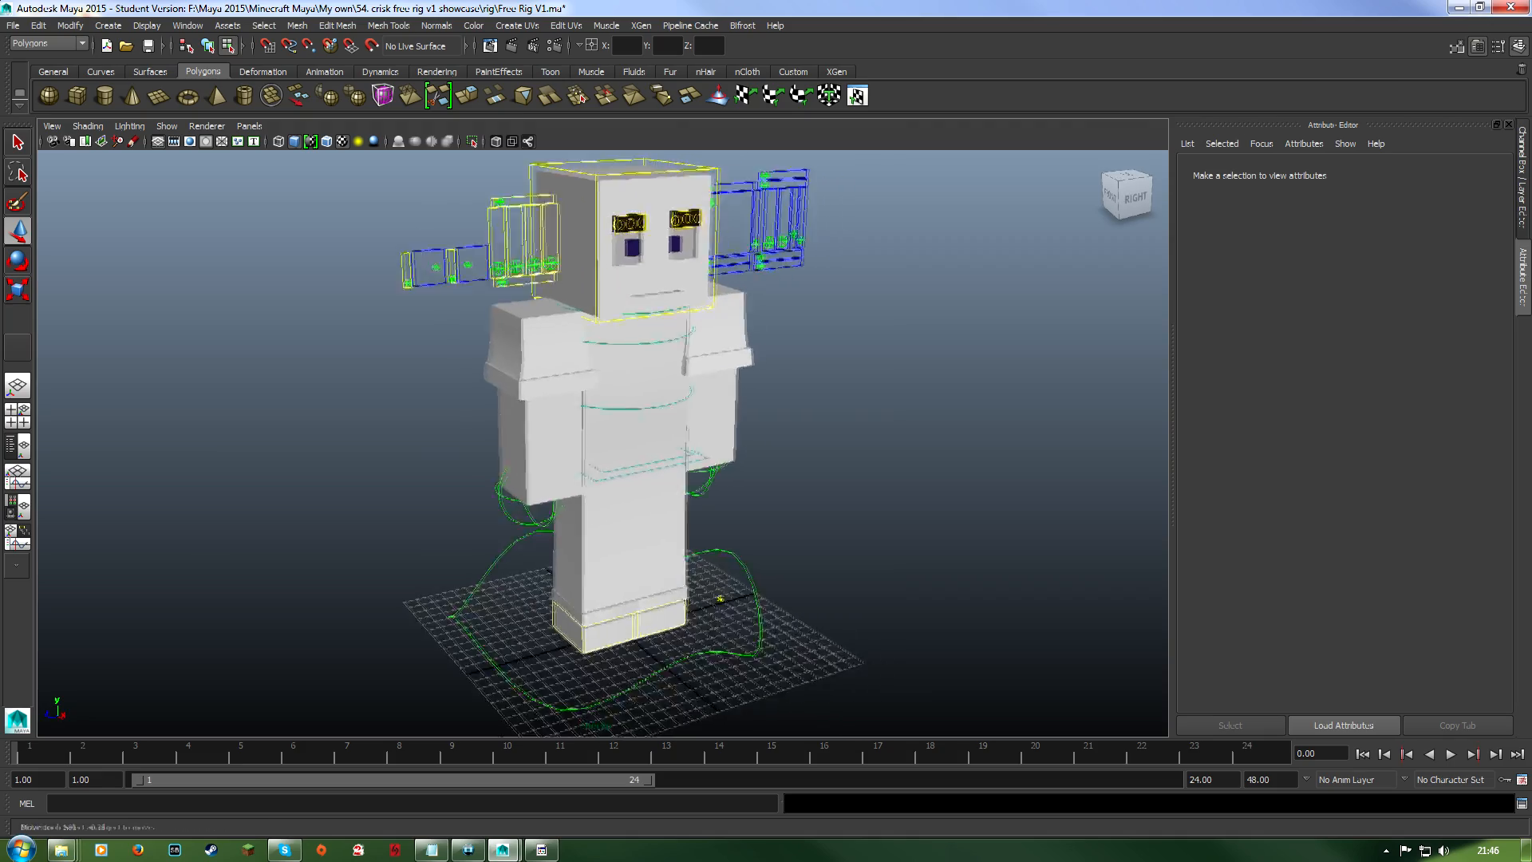
{"action": "scroll", "coordinate": [690, 476], "scroll_direction": "down", "scroll_amount": 2}
{"action": "middle_click_drag", "start_coordinate": [714, 455], "coordinate": [682, 485], "text": "alt"}
{"action": "scroll", "coordinate": [682, 485], "scroll_direction": "up", "scroll_amount": 2}
{"action": "scroll", "coordinate": [598, 438], "scroll_direction": "down", "scroll_amount": 3}
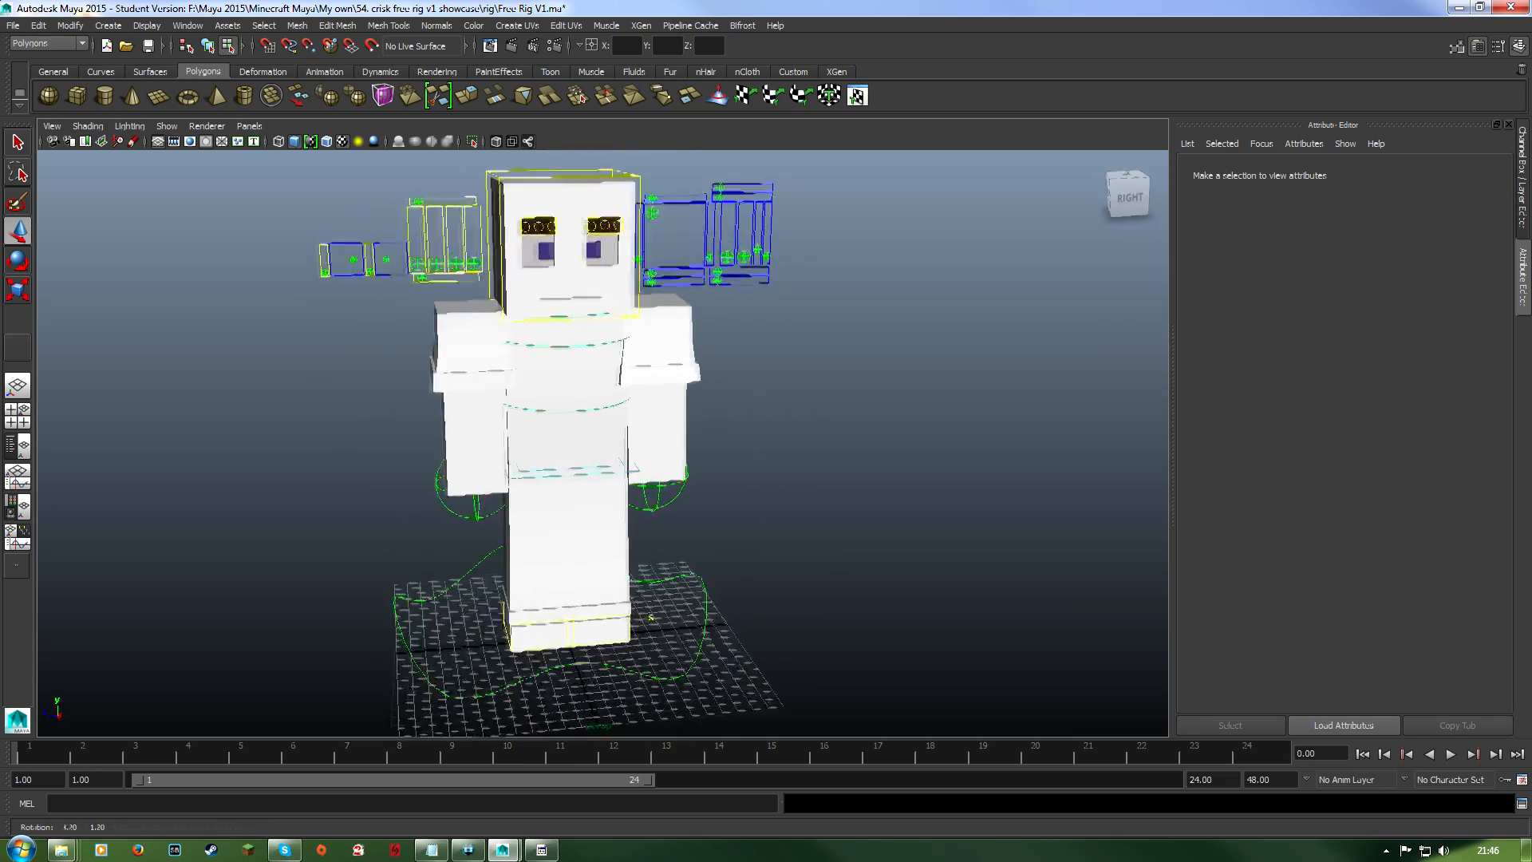
{"action": "left_click_drag", "start_coordinate": [694, 470], "coordinate": [560, 480], "text": "alt"}
{"action": "middle_click_drag", "start_coordinate": [560, 481], "coordinate": [531, 467], "text": "alt"}
{"action": "left_click_drag", "start_coordinate": [531, 467], "coordinate": [606, 471], "text": "alt"}
{"action": "middle_click_drag", "start_coordinate": [606, 470], "coordinate": [625, 487], "text": "alt"}
{"action": "left_click_drag", "start_coordinate": [625, 487], "coordinate": [622, 504], "text": "alt"}
{"action": "middle_click_drag", "start_coordinate": [622, 504], "coordinate": [603, 523], "text": "alt"}
{"action": "left_click_drag", "start_coordinate": [604, 523], "coordinate": [587, 522], "text": "alt"}
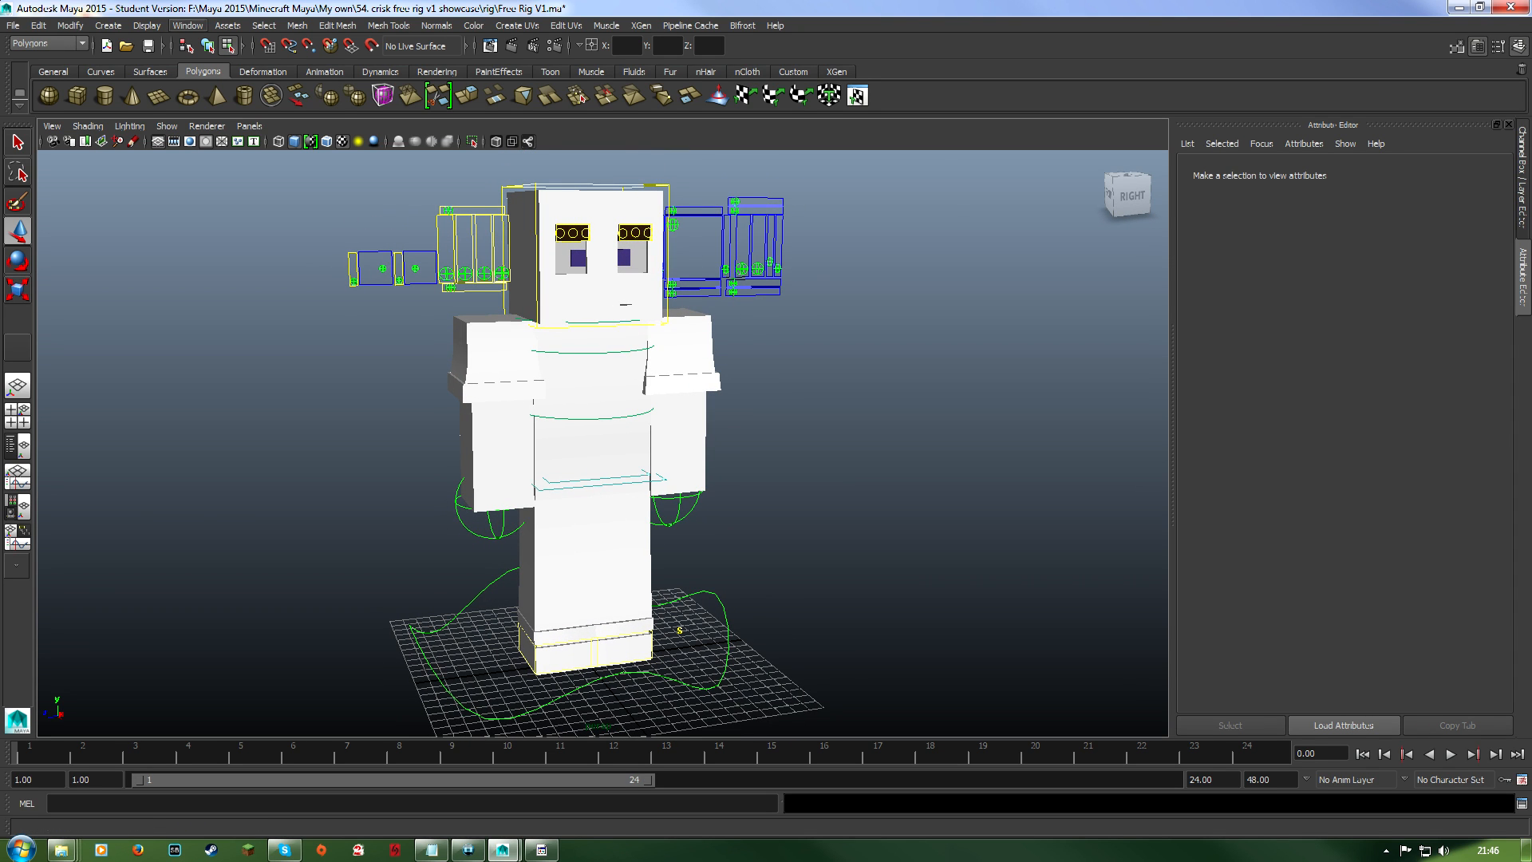
Open the Hypershade and bring up the colour file texture of the Face_Skin_Rig:Face_EXT_Skin material.
{"action": "left_click", "coordinate": [187, 25]}
{"action": "mouse_move", "coordinate": [239, 63]}
{"action": "left_click", "coordinate": [395, 88]}
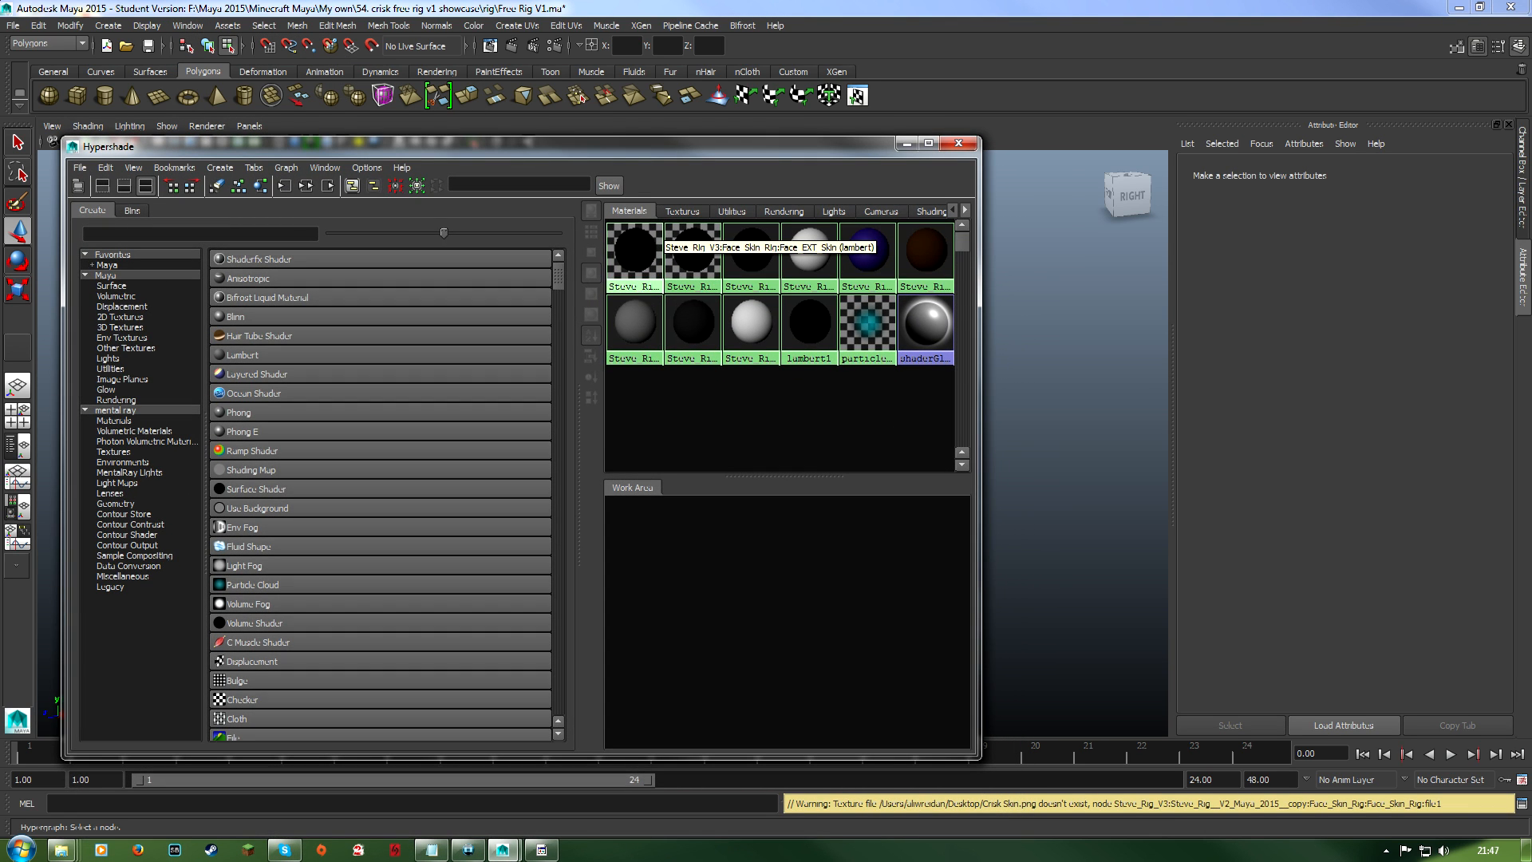
{"action": "left_click", "coordinate": [650, 238]}
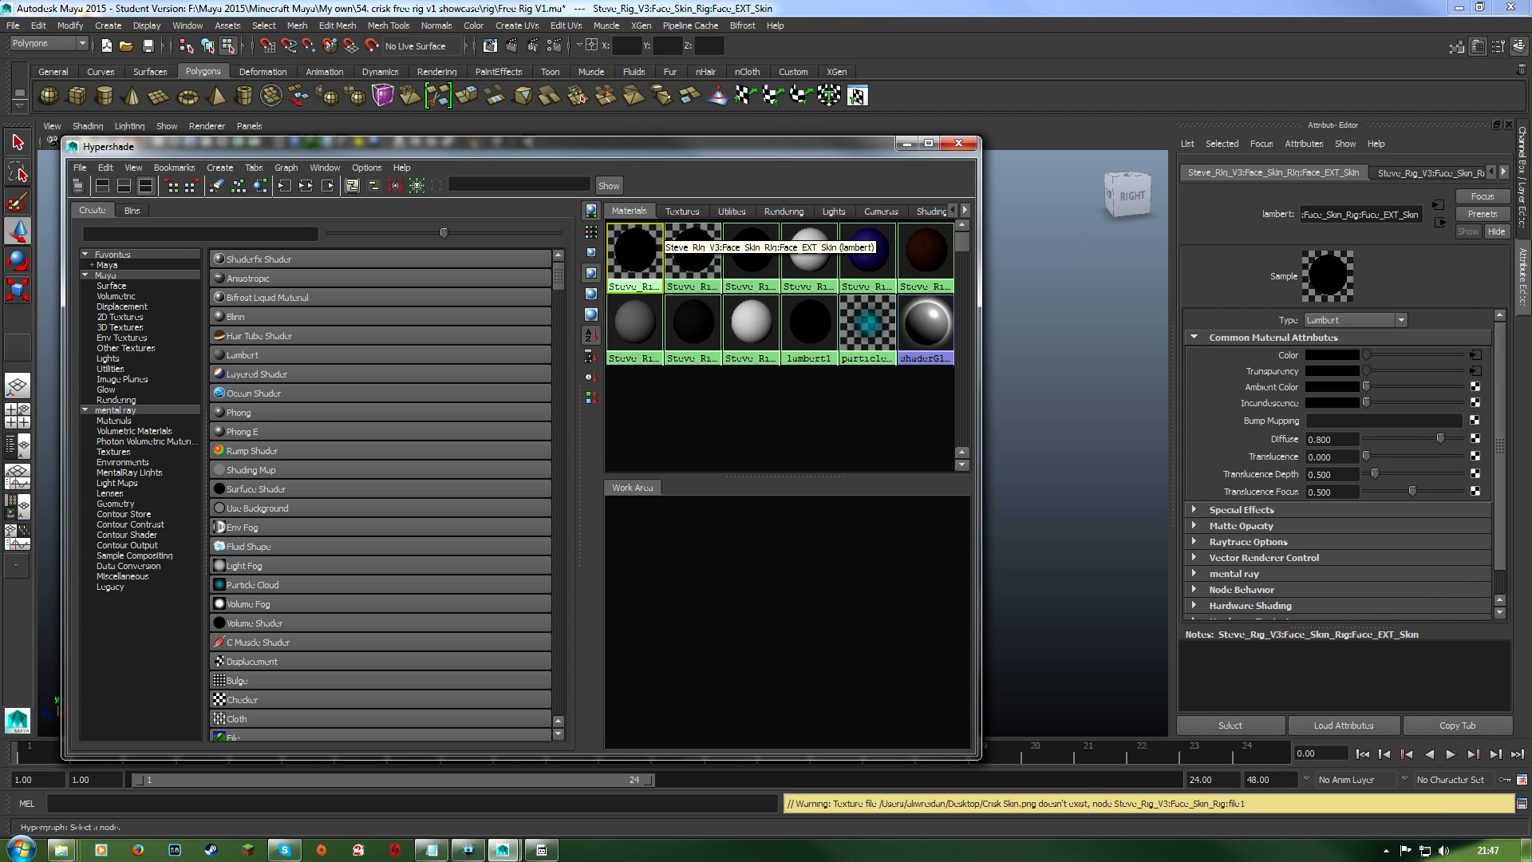
{"action": "left_click", "coordinate": [1475, 355]}
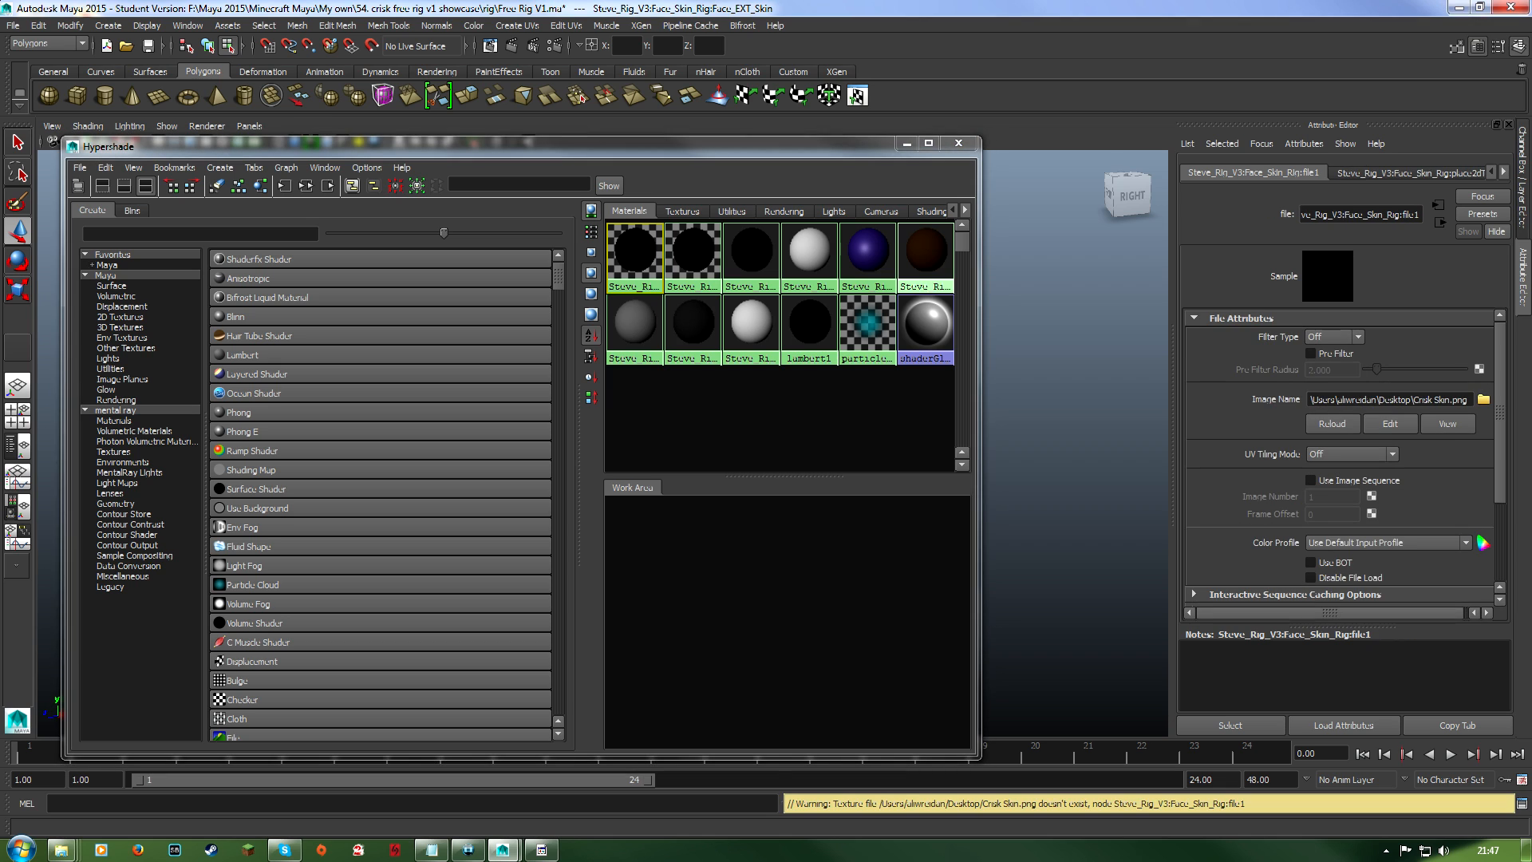
Load Darth Render Edition 2.png from F:\Maya 2015\Minecraft Maya\Skins as the image of this face texture.
{"action": "left_click", "coordinate": [1483, 399]}
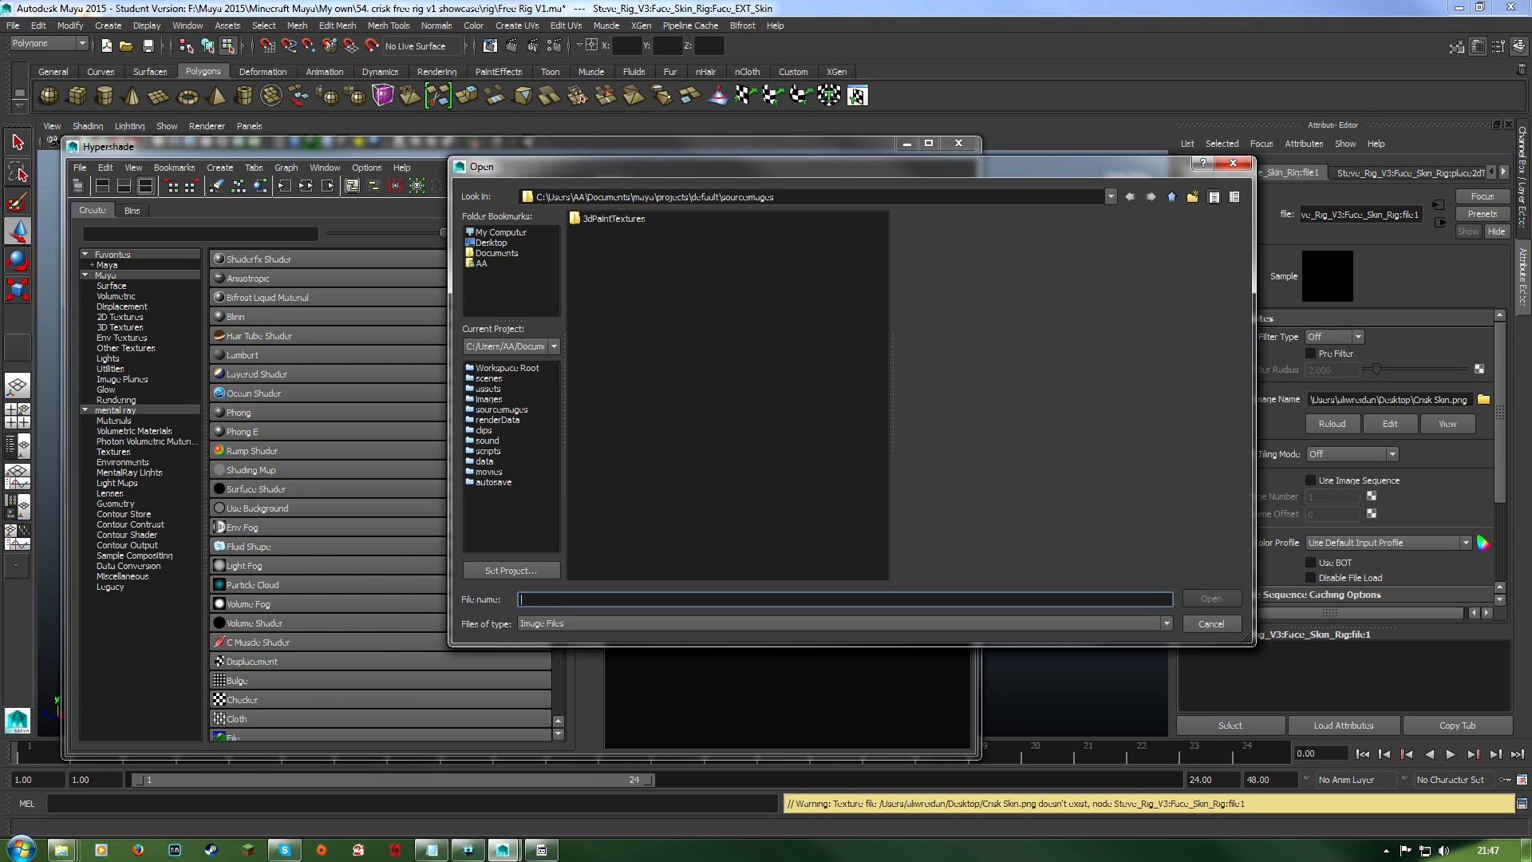
{"action": "left_click", "coordinate": [500, 232]}
{"action": "double_click", "coordinate": [608, 244]}
{"action": "double_click", "coordinate": [608, 270]}
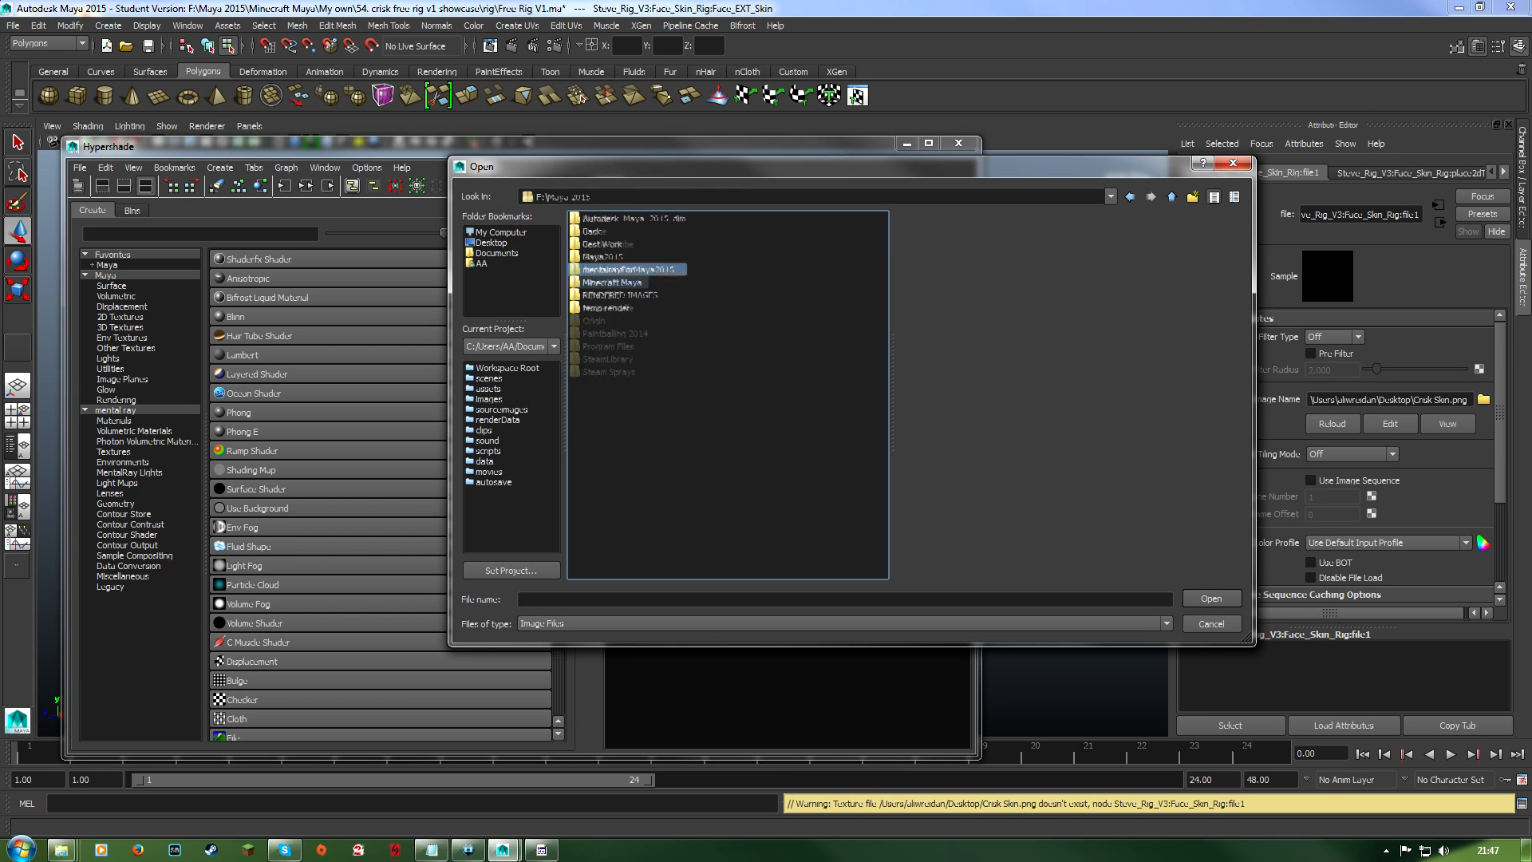
{"action": "double_click", "coordinate": [612, 282]}
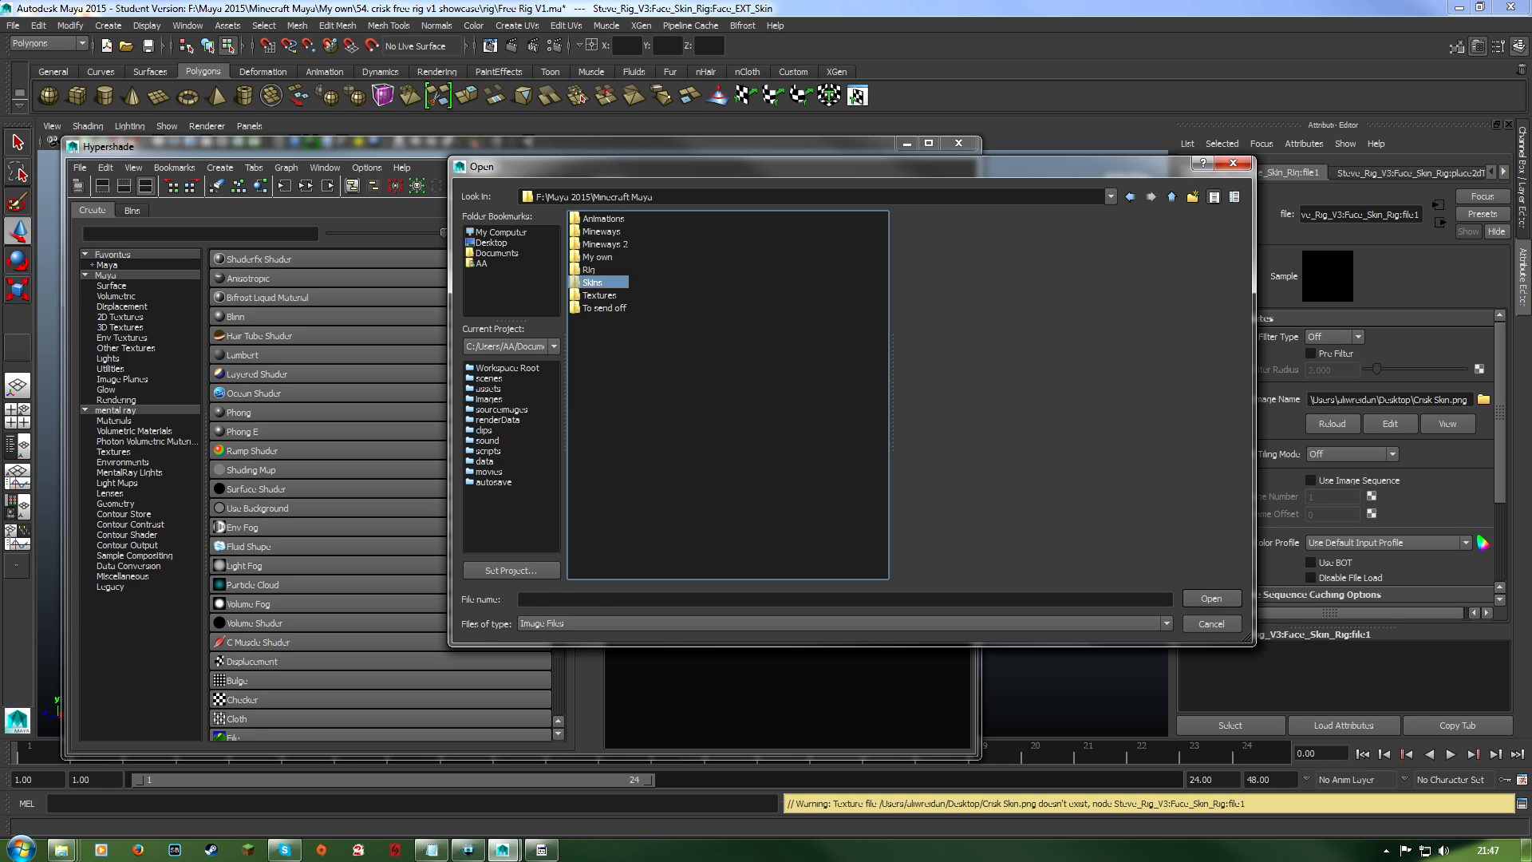
{"action": "double_click", "coordinate": [608, 282]}
{"action": "left_click", "coordinate": [628, 308]}
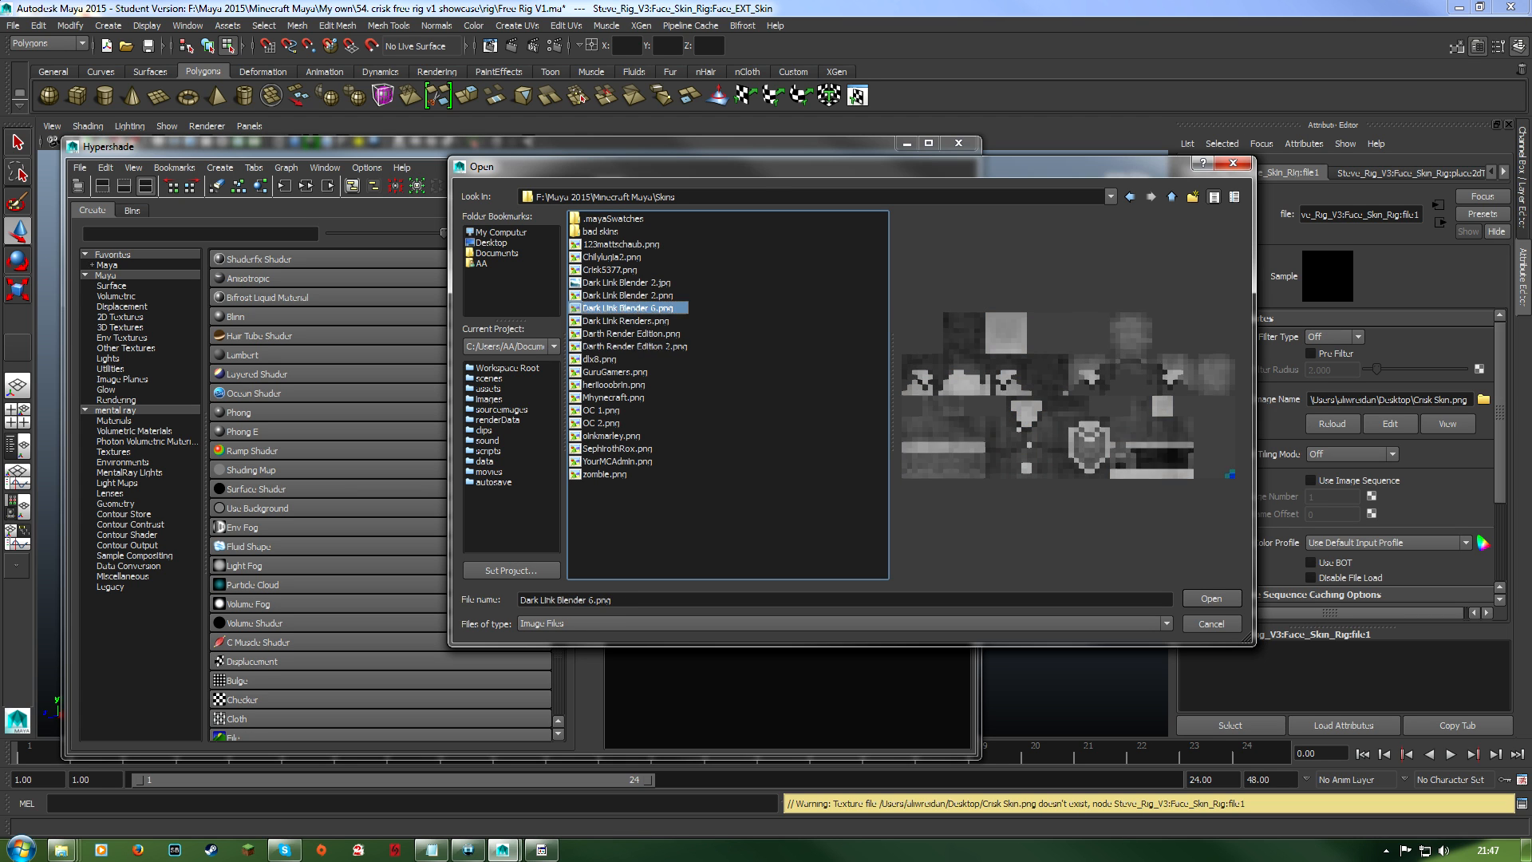
{"action": "left_click", "coordinate": [634, 346]}
{"action": "double_click", "coordinate": [634, 346]}
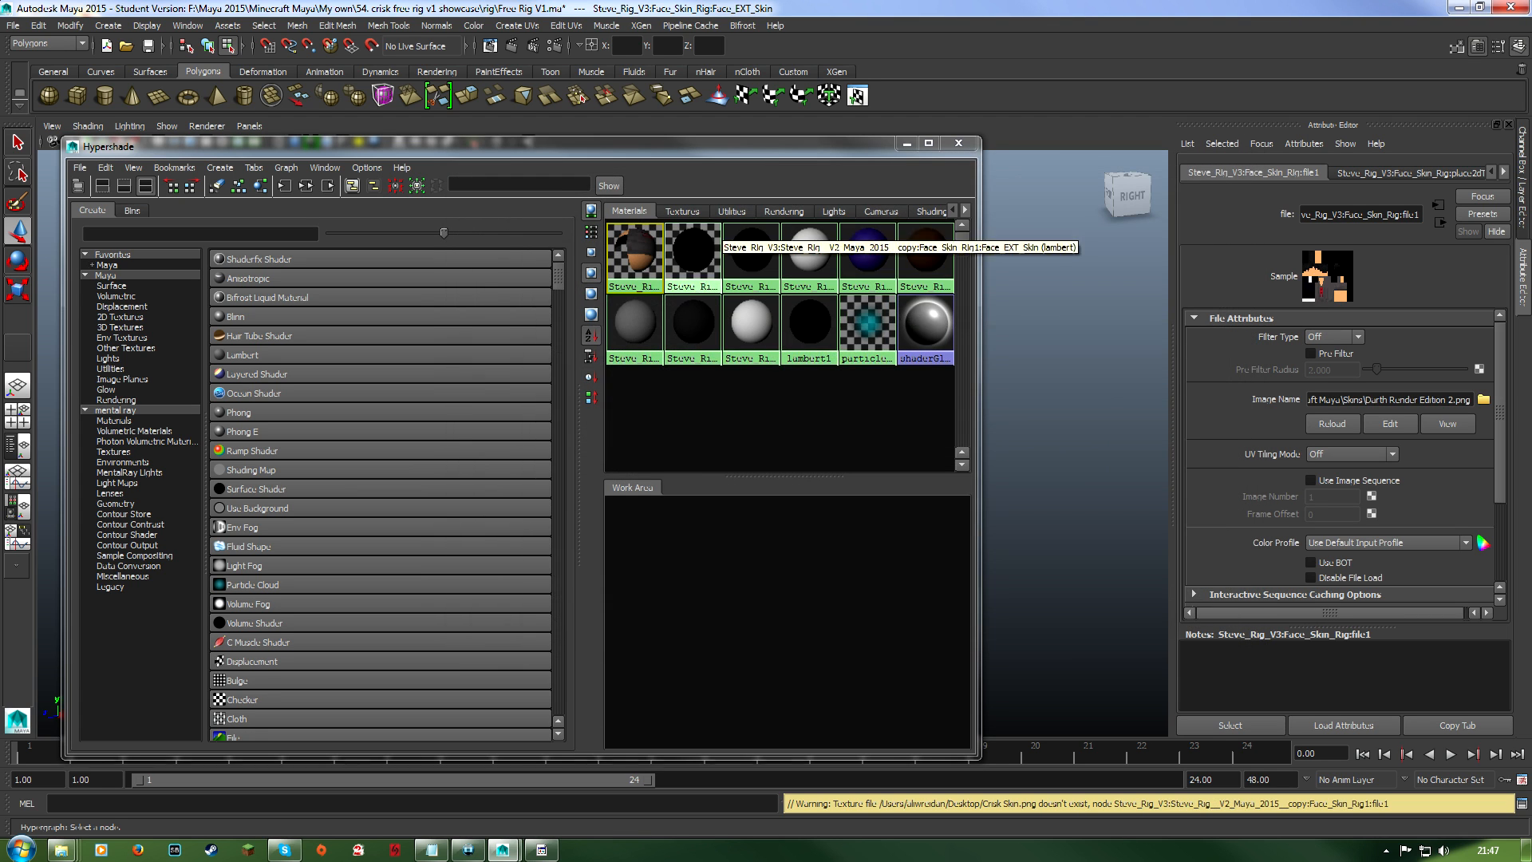
Load Darth Render Edition 2.png as the colour texture of the Face_Skin_Rig1:Face_EXT_Skin material.
{"action": "left_click", "coordinate": [702, 251]}
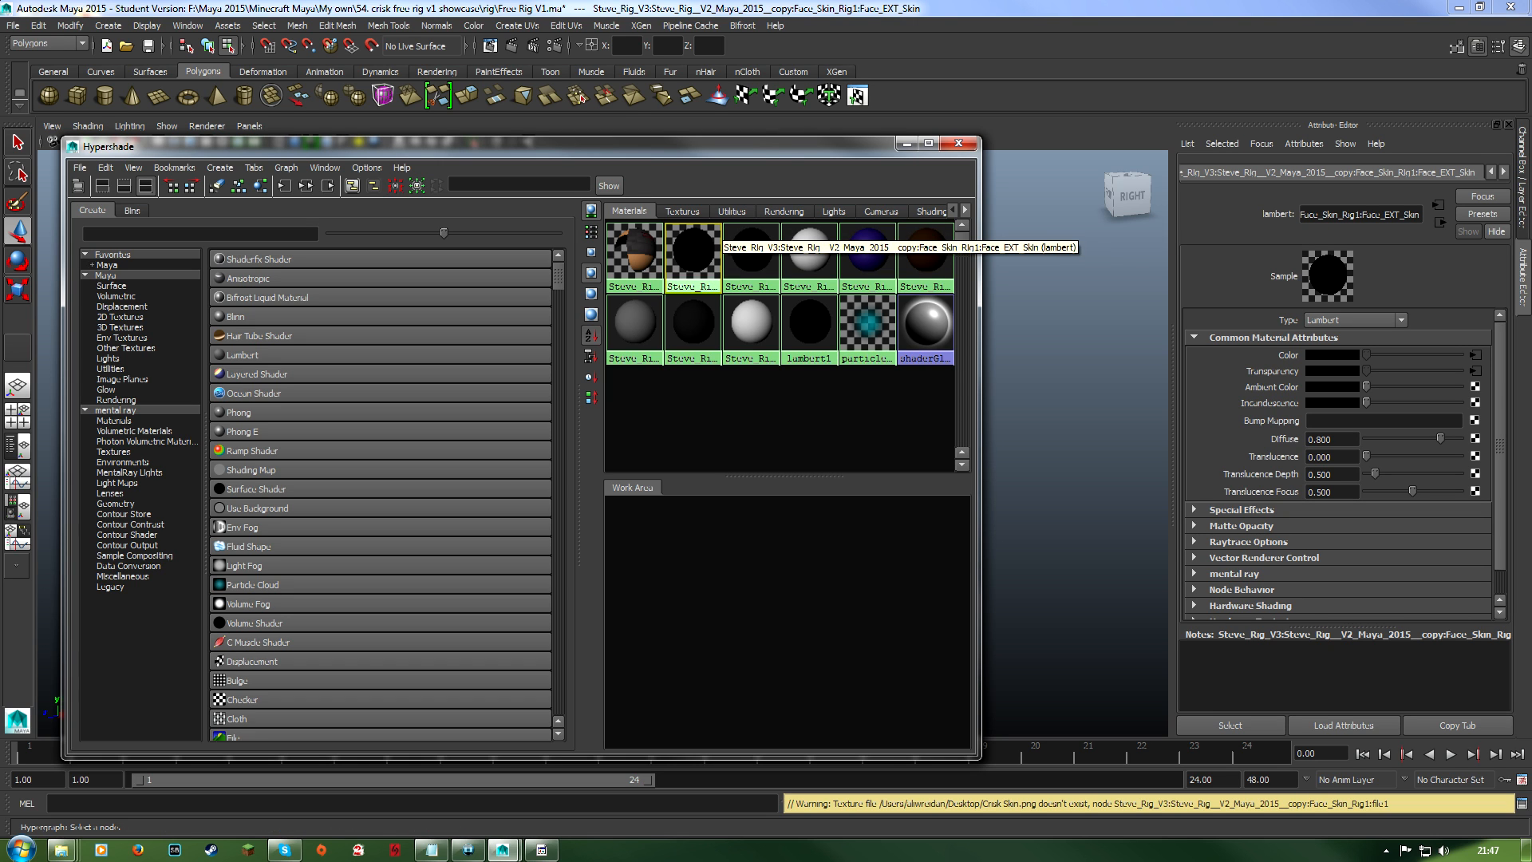
{"action": "left_click", "coordinate": [1475, 355]}
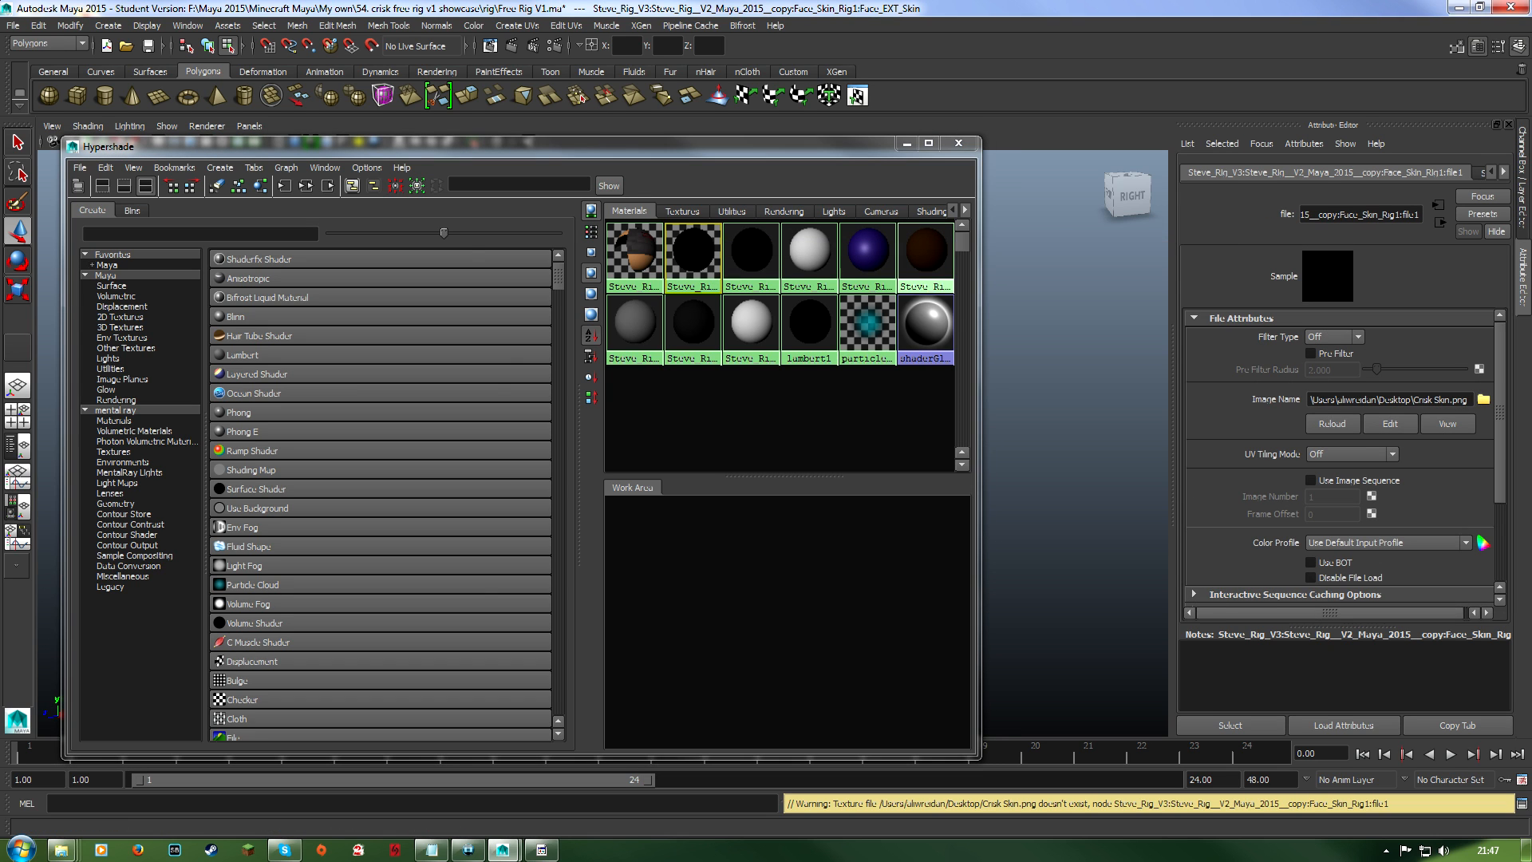
{"action": "left_click", "coordinate": [1483, 399]}
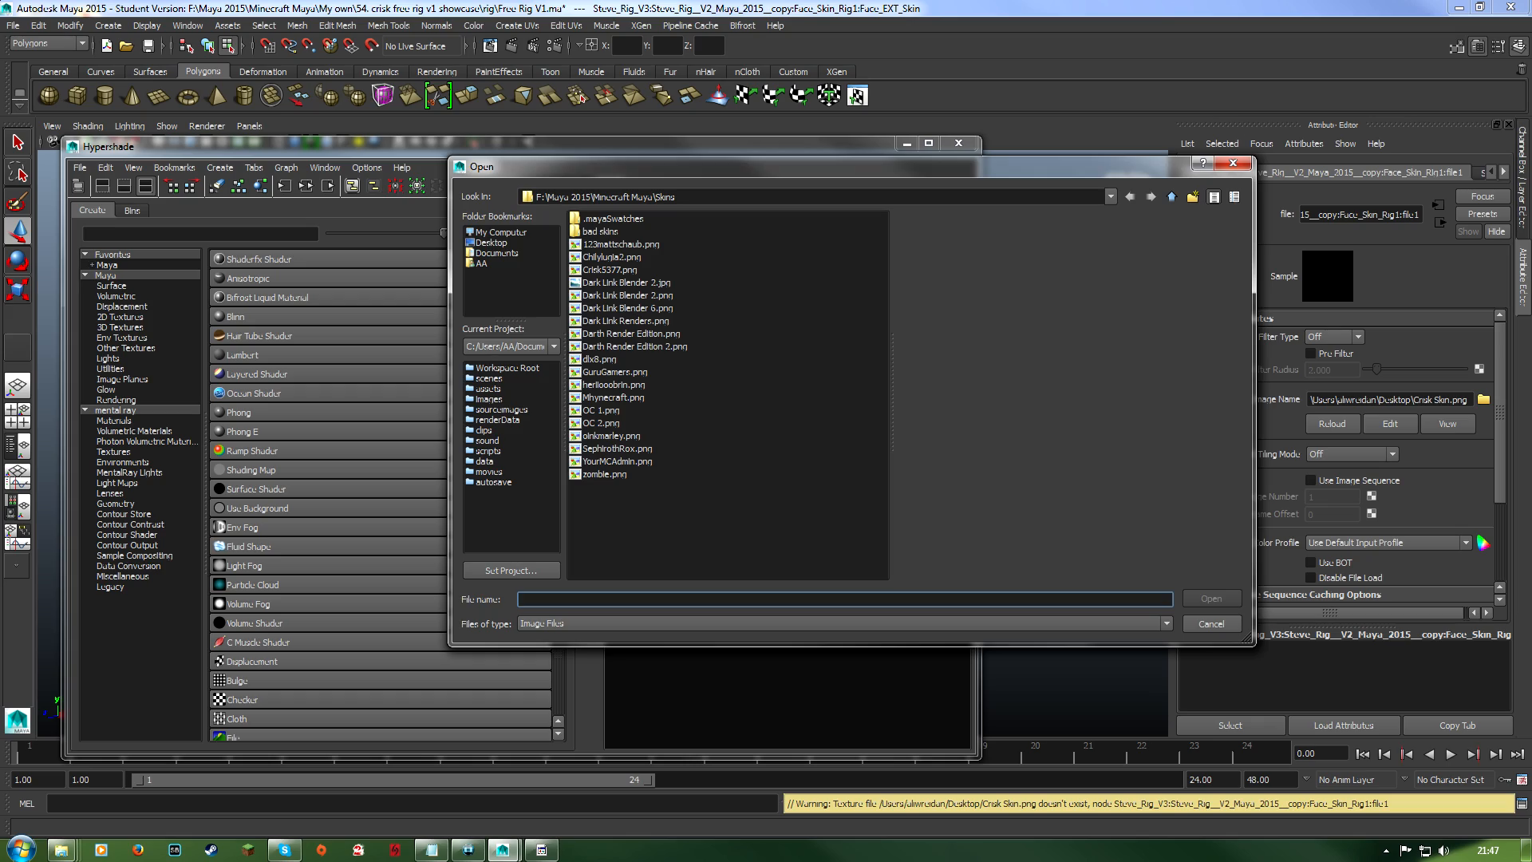
{"action": "double_click", "coordinate": [634, 346]}
Replace the image of the Steve_Skin material's colour texture with Darth Render Edition 2.png.
{"action": "left_click_drag", "start_coordinate": [738, 149], "coordinate": [772, 139]}
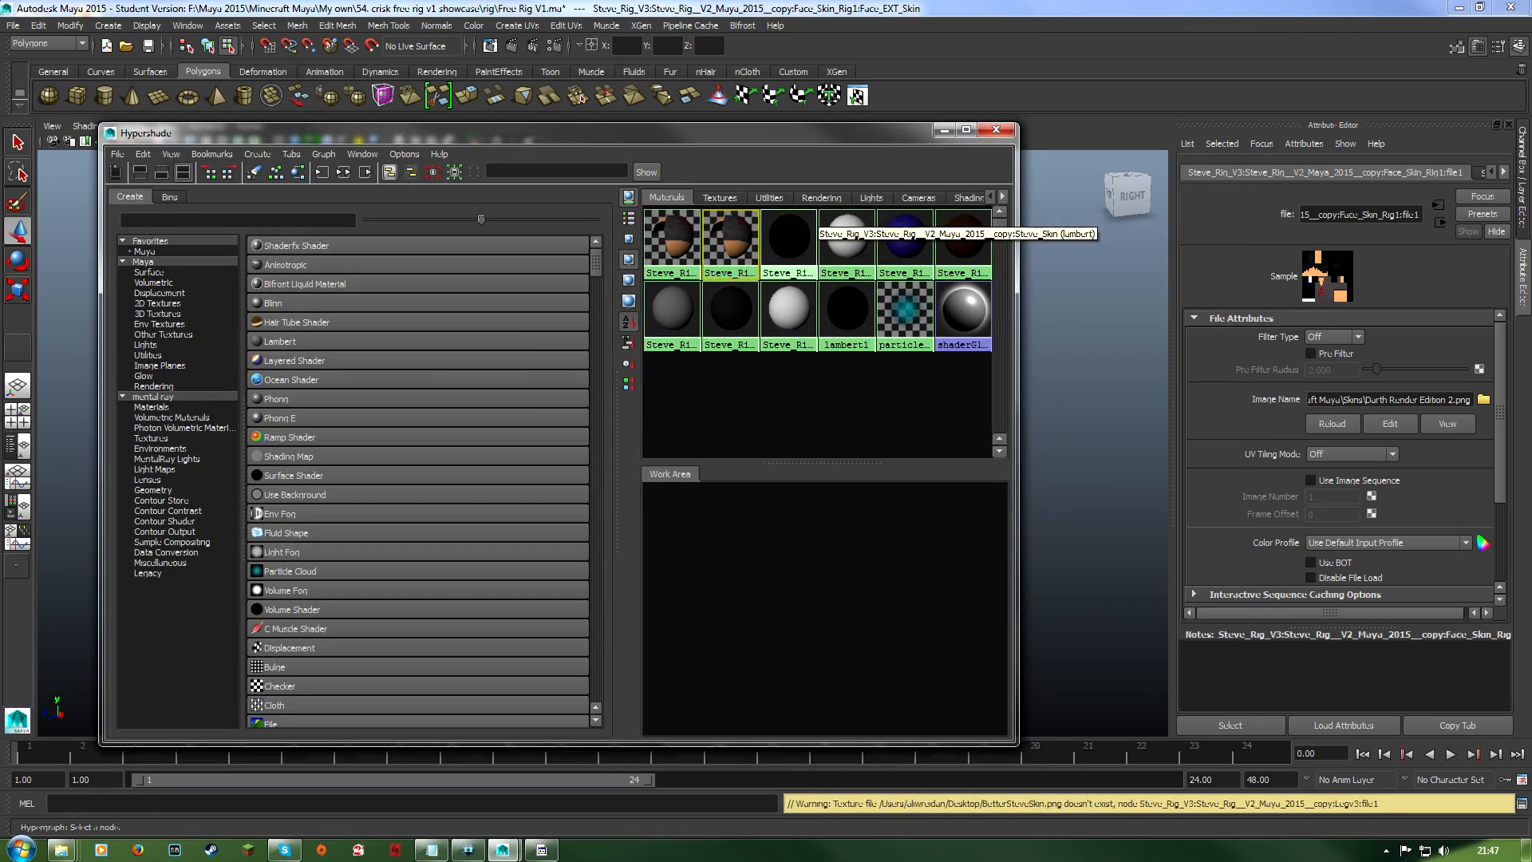
{"action": "left_click", "coordinate": [788, 237]}
{"action": "left_click", "coordinate": [1475, 355]}
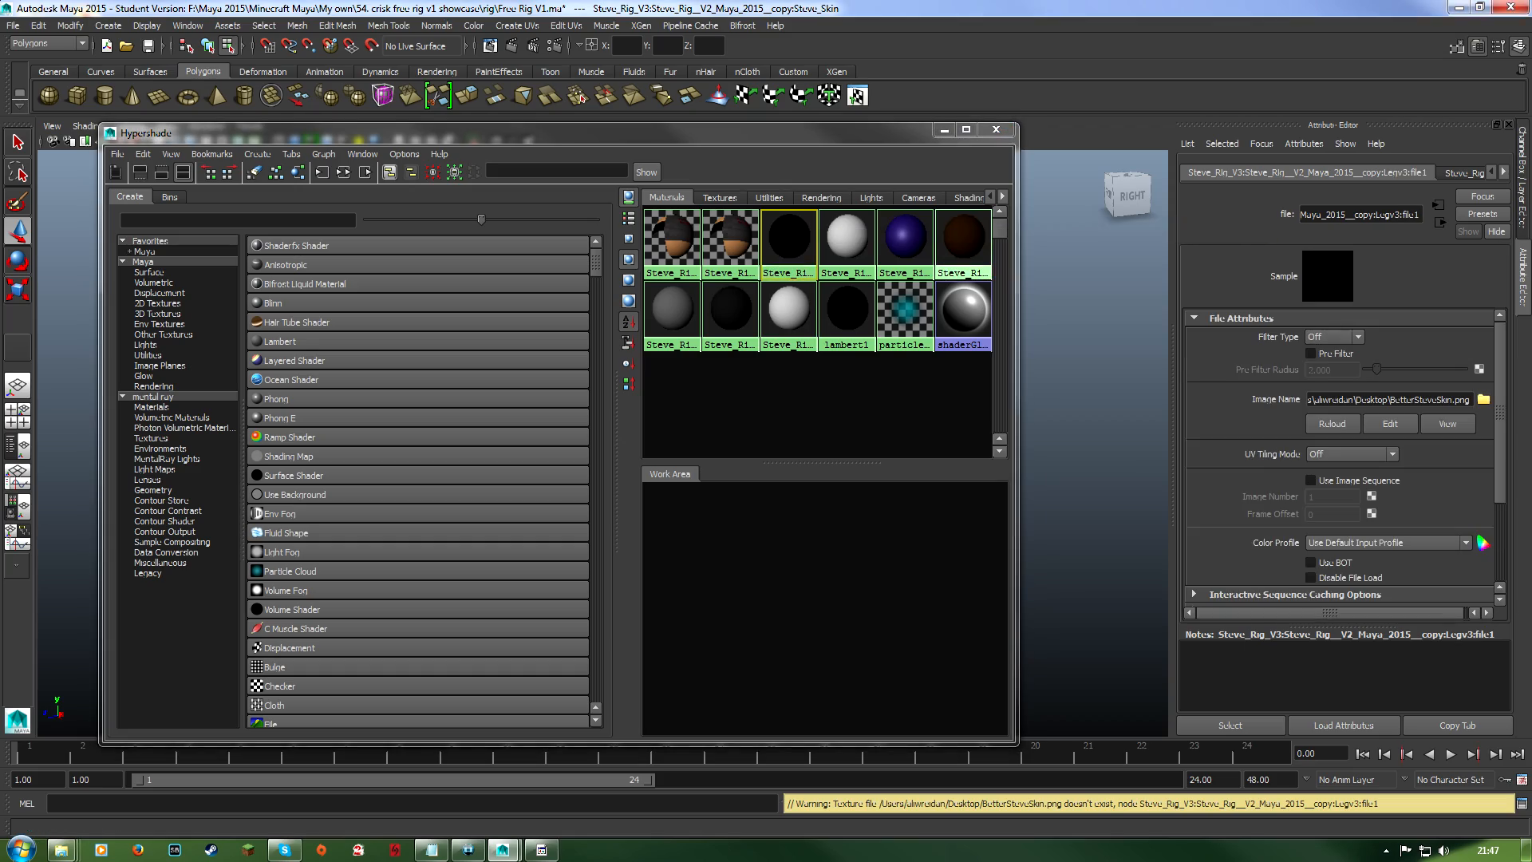
{"action": "left_click", "coordinate": [1483, 400]}
{"action": "double_click", "coordinate": [643, 346]}
{"action": "left_click_drag", "start_coordinate": [648, 139], "coordinate": [648, 201]}
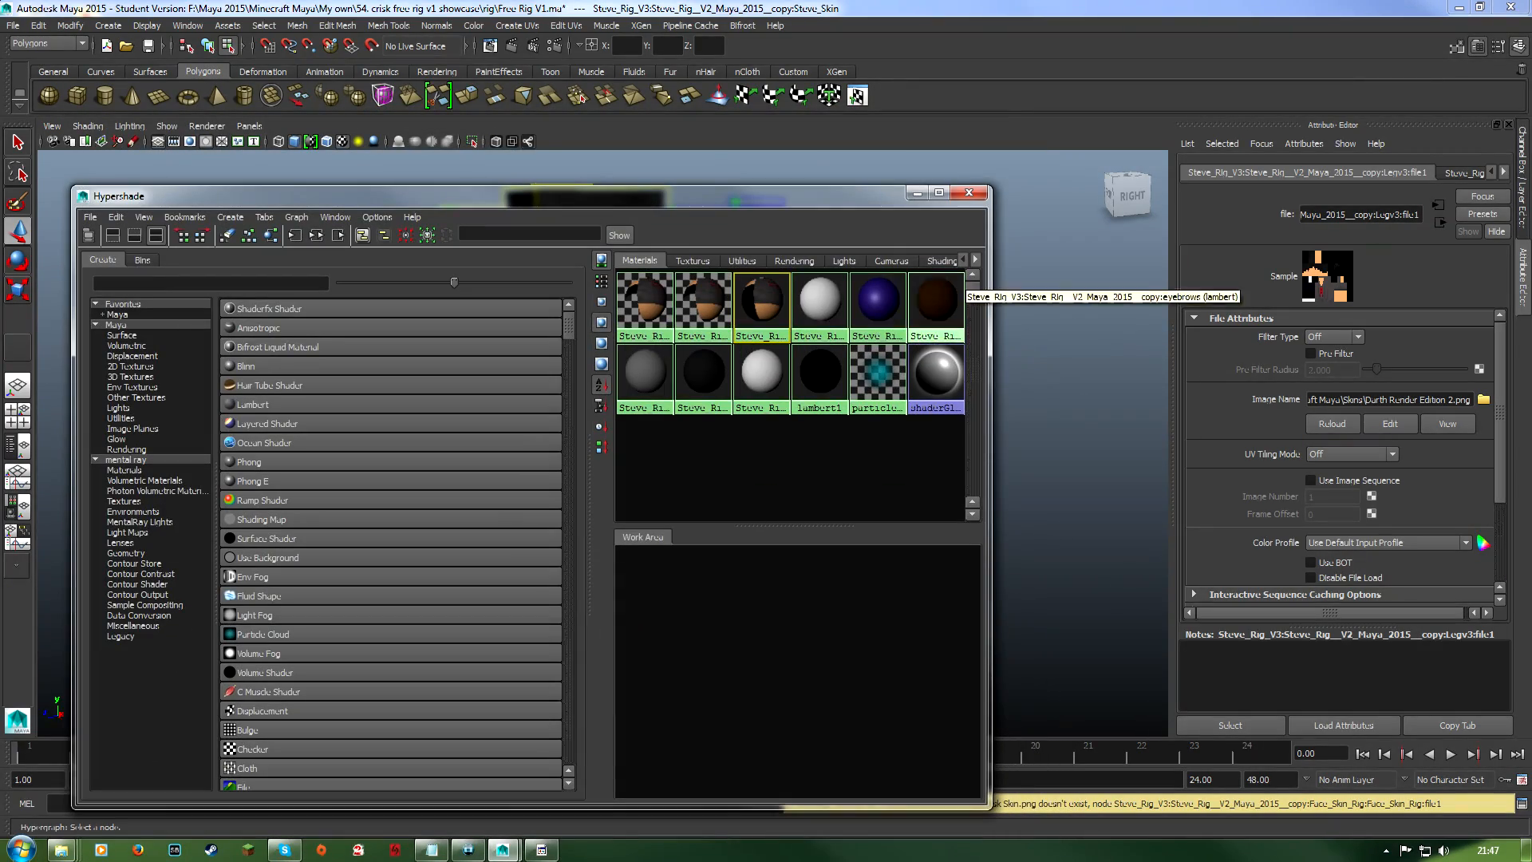
Uncover the character's face and set the eye_color material's colour to black.
{"action": "mouse_move", "coordinate": [802, 201]}
{"action": "left_mouse_down"}
{"action": "mouse_move", "coordinate": [802, 309]}
{"action": "mouse_move", "coordinate": [806, 213]}
{"action": "left_mouse_up"}
{"action": "left_click", "coordinate": [881, 314]}
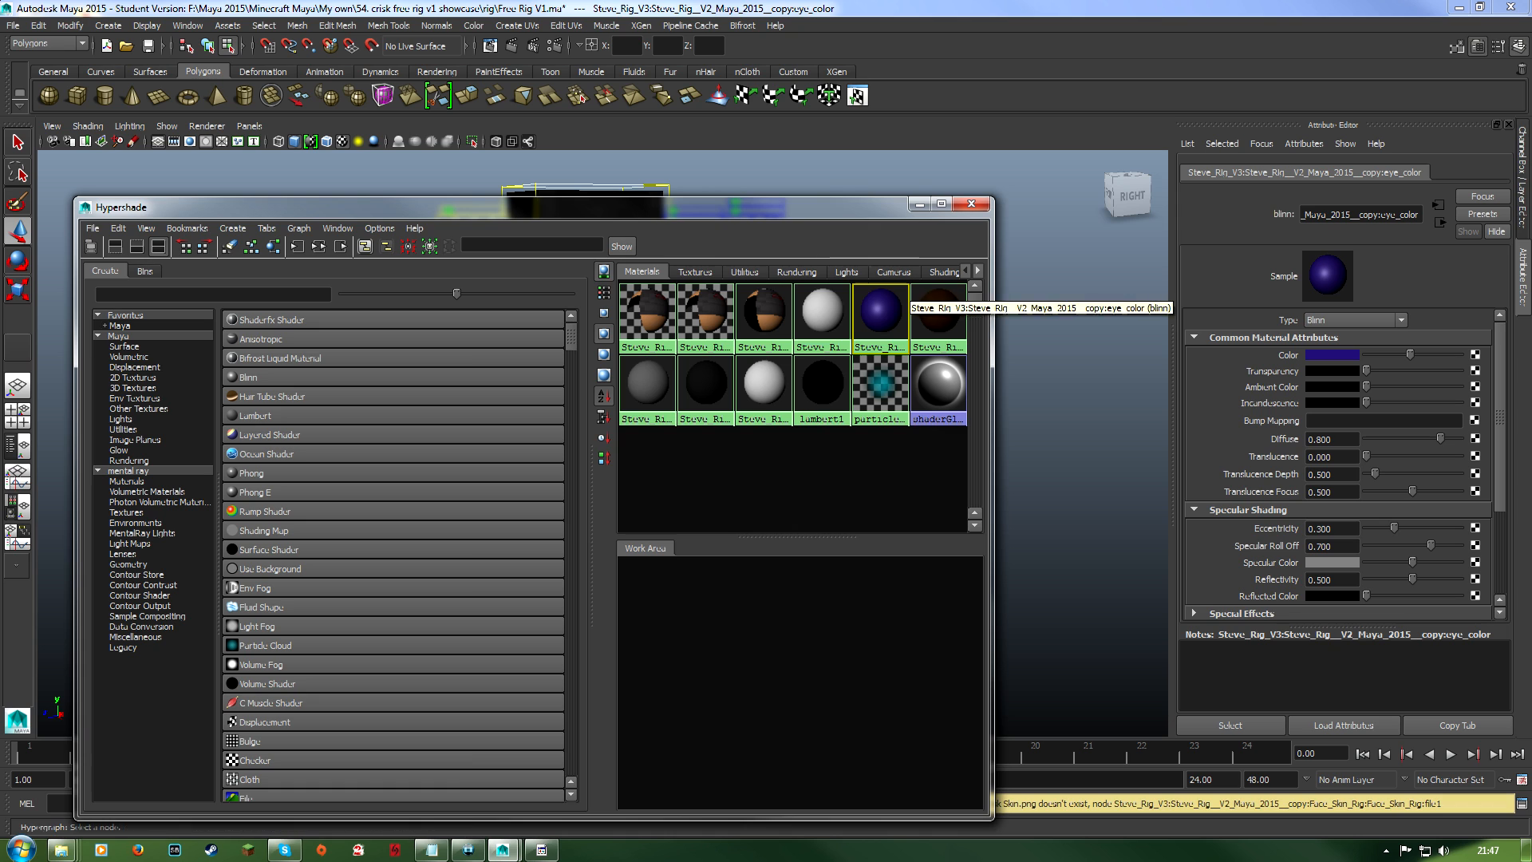
{"action": "left_click_drag", "start_coordinate": [870, 206], "coordinate": [918, 384]}
{"action": "scroll", "coordinate": [878, 303], "scroll_direction": "up", "scroll_amount": 5}
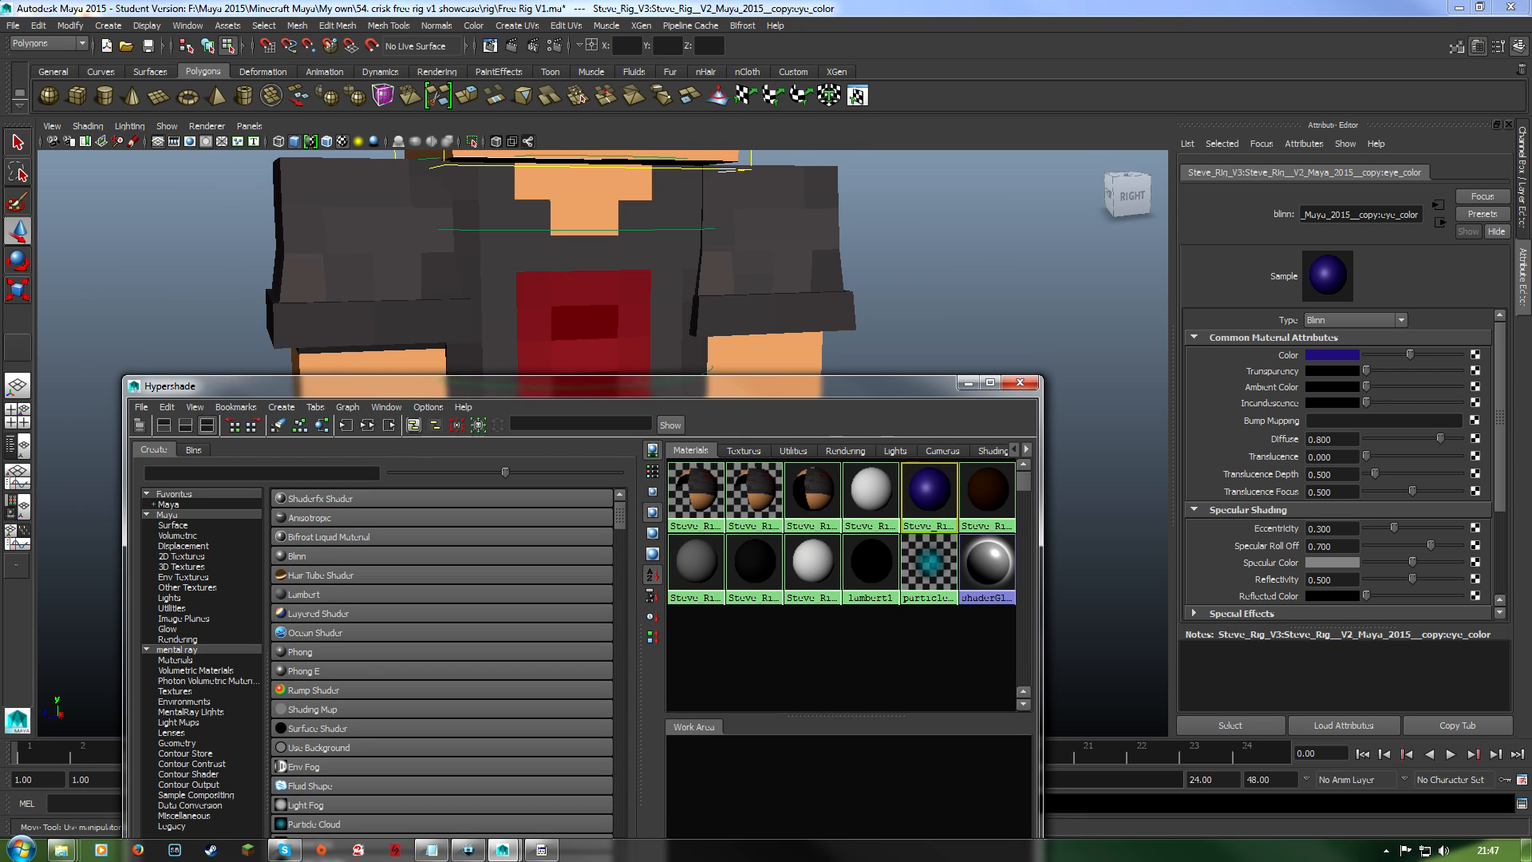
{"action": "middle_click_drag", "start_coordinate": [861, 248], "coordinate": [901, 513], "text": "alt"}
{"action": "left_click", "coordinate": [1346, 356]}
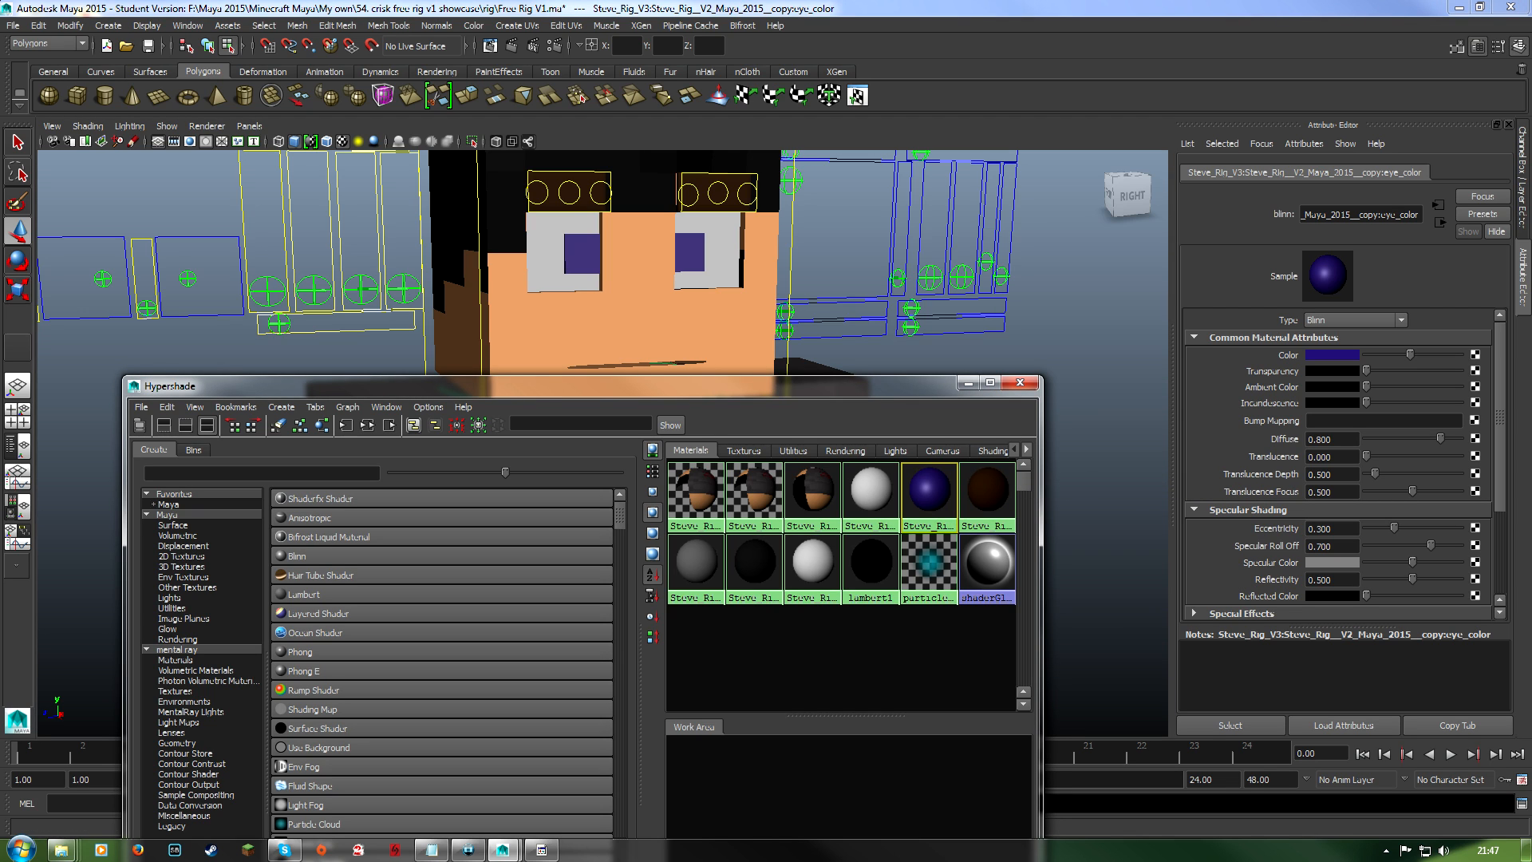
{"action": "left_click", "coordinate": [1324, 356]}
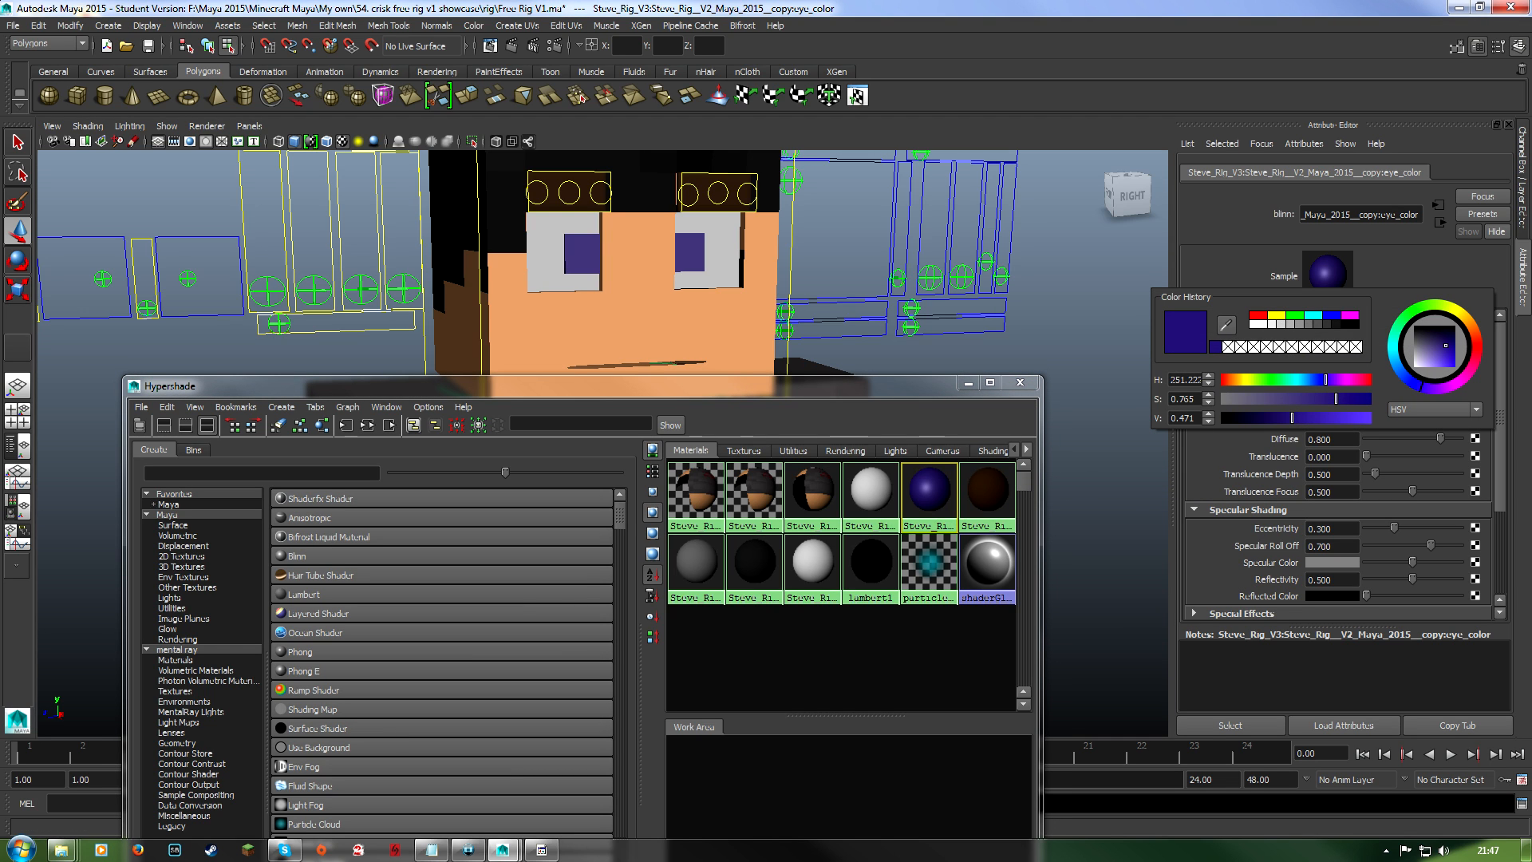
{"action": "left_click_drag", "start_coordinate": [1292, 417], "coordinate": [1222, 417]}
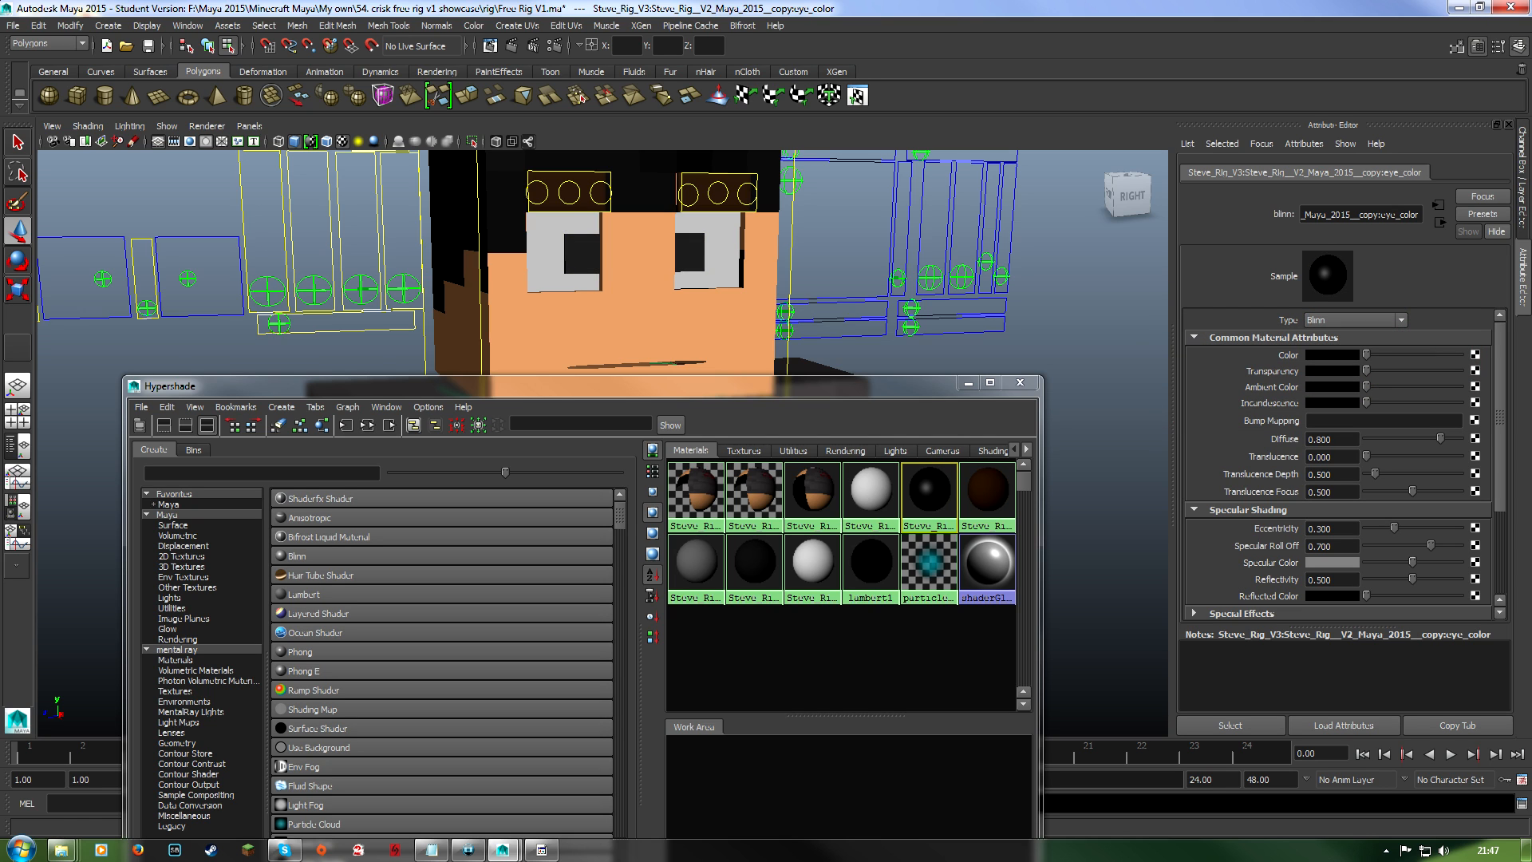
Set the eyebrows material's colour to black and close the Hypershade.
{"action": "left_click", "coordinate": [1003, 477]}
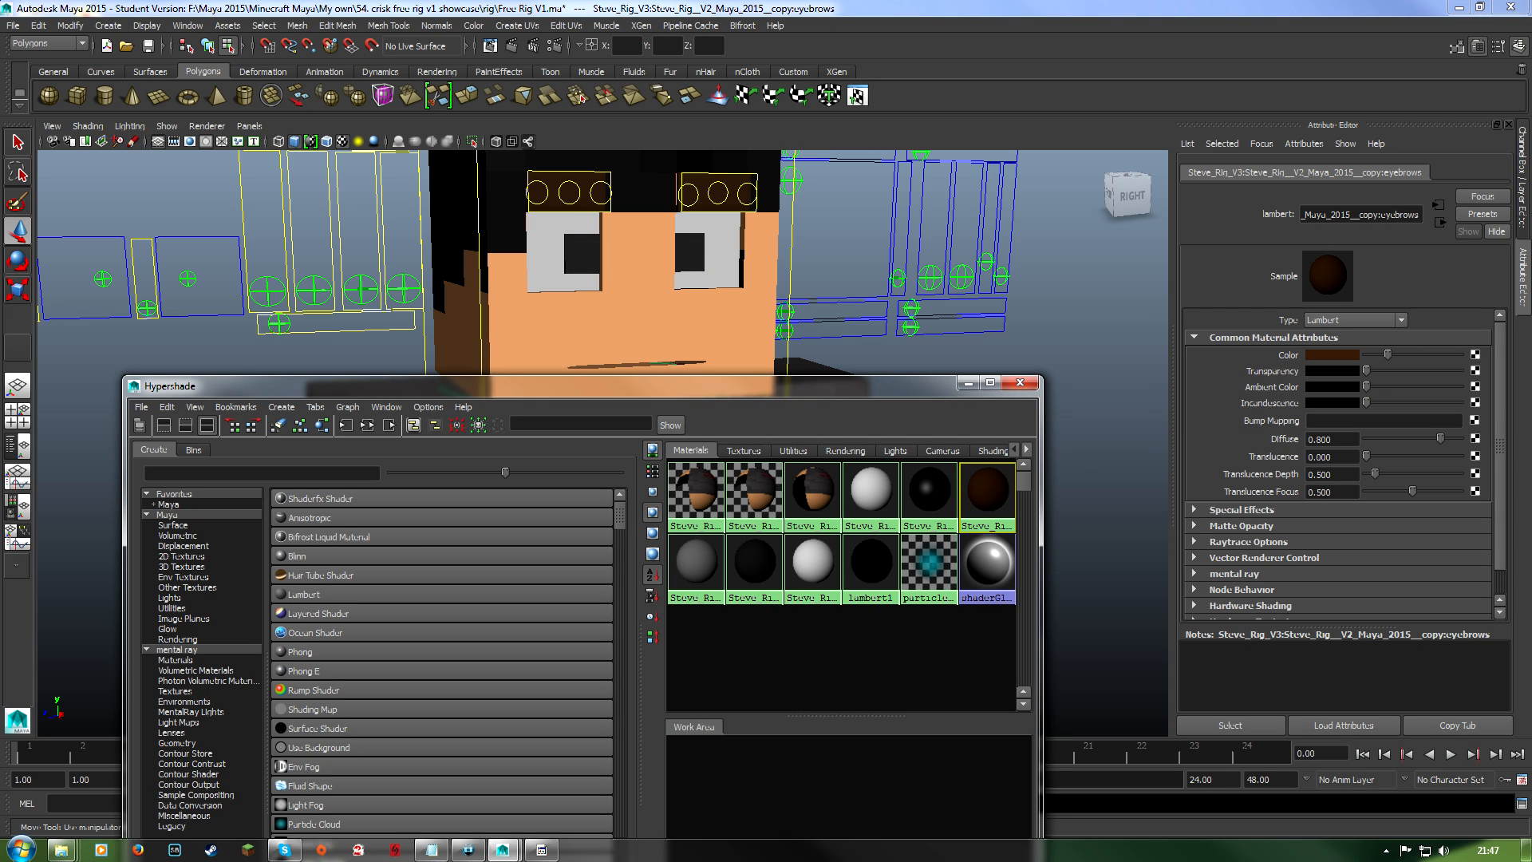
{"action": "left_click", "coordinate": [1332, 354]}
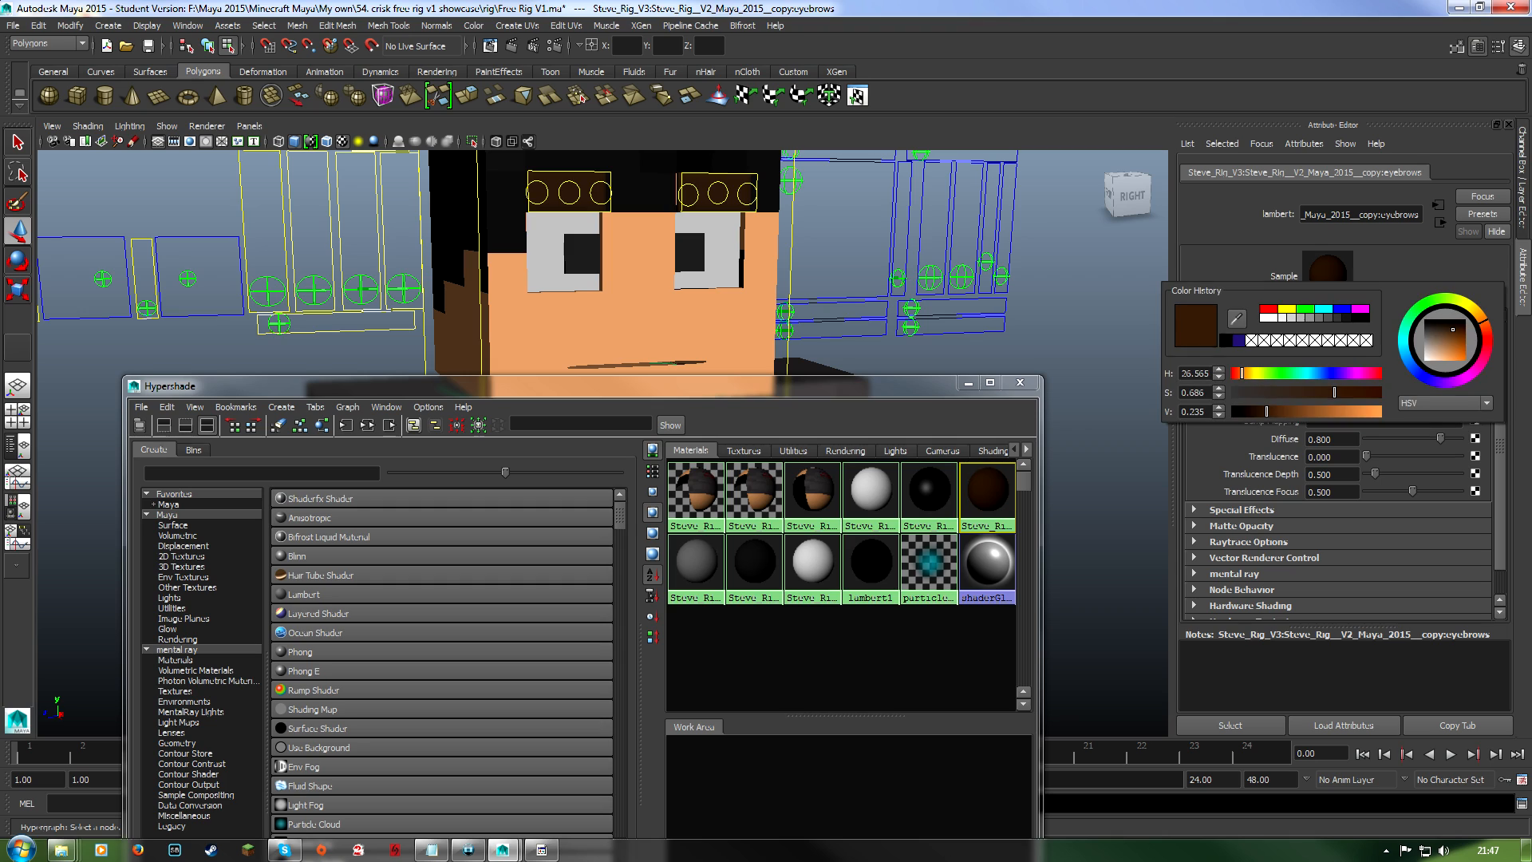
{"action": "left_click_drag", "start_coordinate": [1452, 329], "coordinate": [1452, 334]}
{"action": "left_click", "coordinate": [1226, 340]}
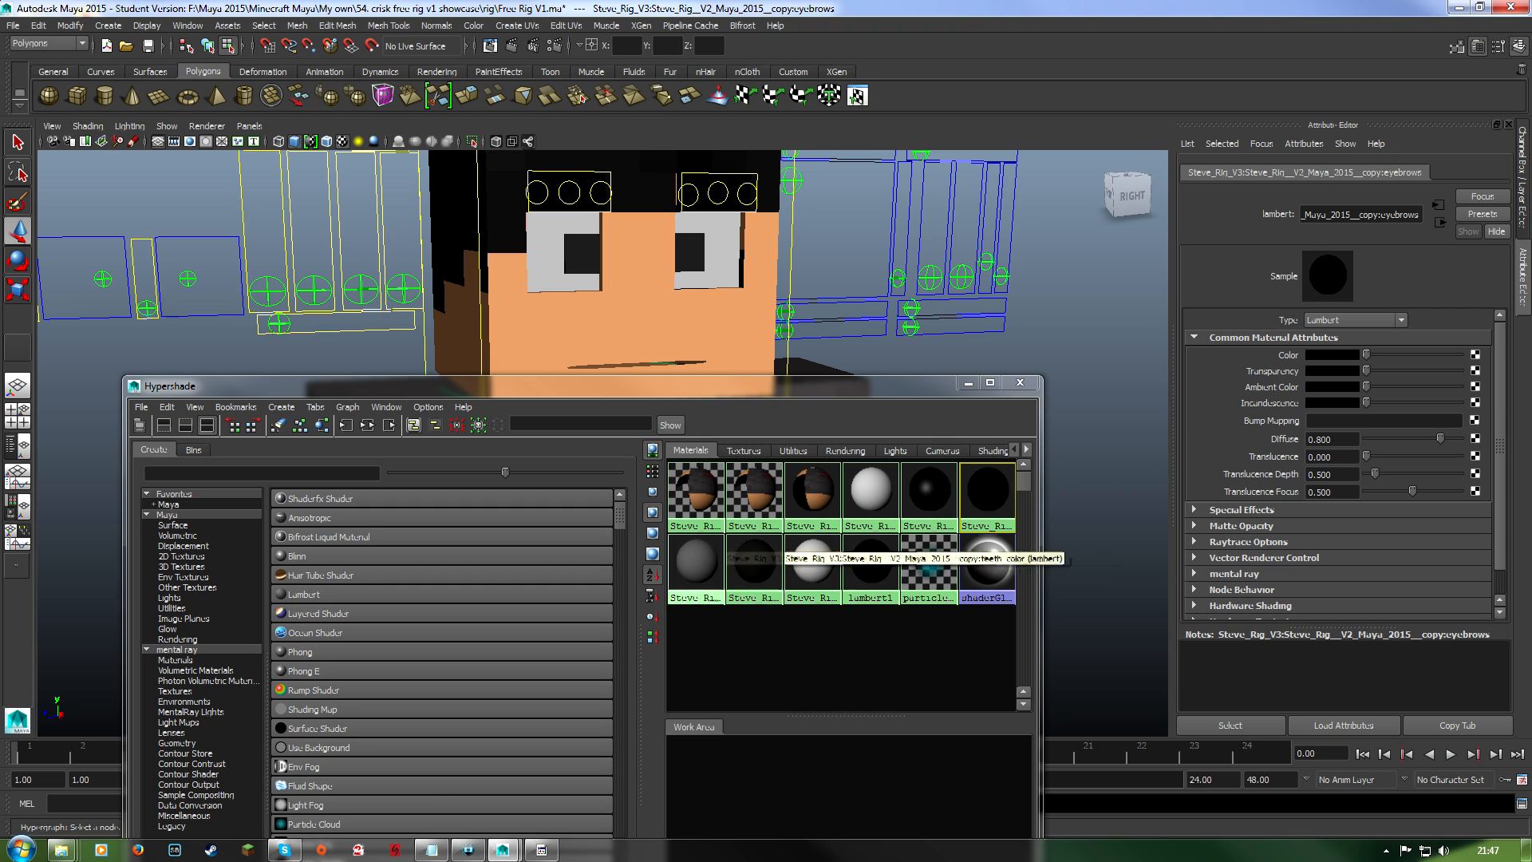
{"action": "left_click", "coordinate": [1020, 383]}
Examine how the skin texture covers the character's body, legs and feet from the front.
{"action": "left_click_drag", "start_coordinate": [806, 398], "coordinate": [837, 403], "text": "alt"}
{"action": "scroll", "coordinate": [750, 399], "scroll_direction": "down", "scroll_amount": 2}
{"action": "middle_click_drag", "start_coordinate": [765, 606], "coordinate": [727, 421], "text": "alt"}
{"action": "scroll", "coordinate": [718, 558], "scroll_direction": "down", "scroll_amount": 2}
{"action": "middle_click_drag", "start_coordinate": [718, 606], "coordinate": [773, 442], "text": "alt"}
{"action": "scroll", "coordinate": [702, 524], "scroll_direction": "up", "scroll_amount": 1}
{"action": "scroll", "coordinate": [726, 415], "scroll_direction": "up", "scroll_amount": 2}
{"action": "left_click_drag", "start_coordinate": [773, 442], "coordinate": [711, 451], "text": "alt"}
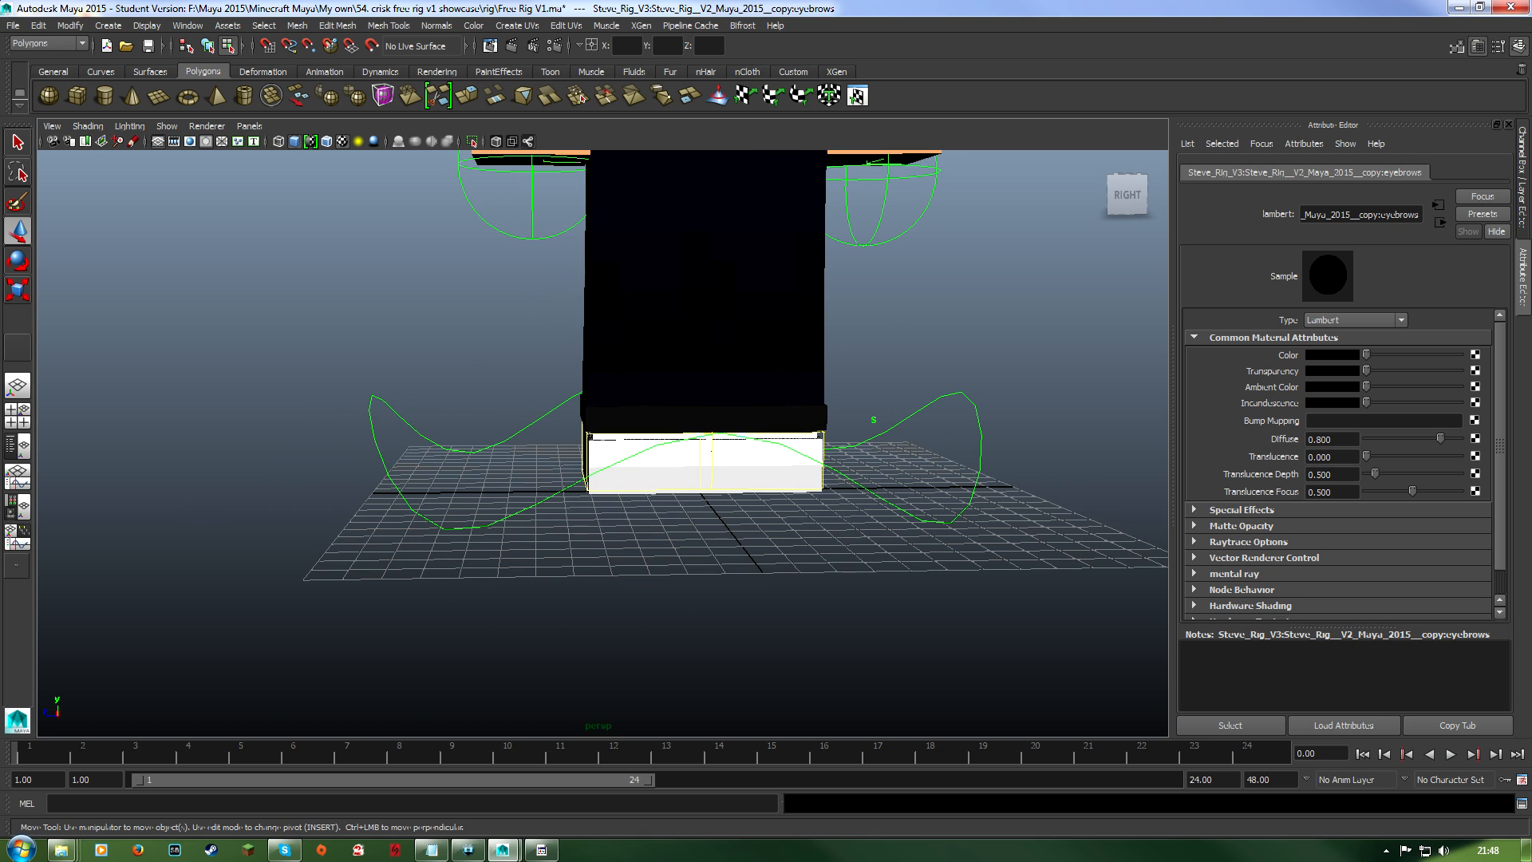
{"action": "scroll", "coordinate": [710, 452], "scroll_direction": "down", "scroll_amount": 3}
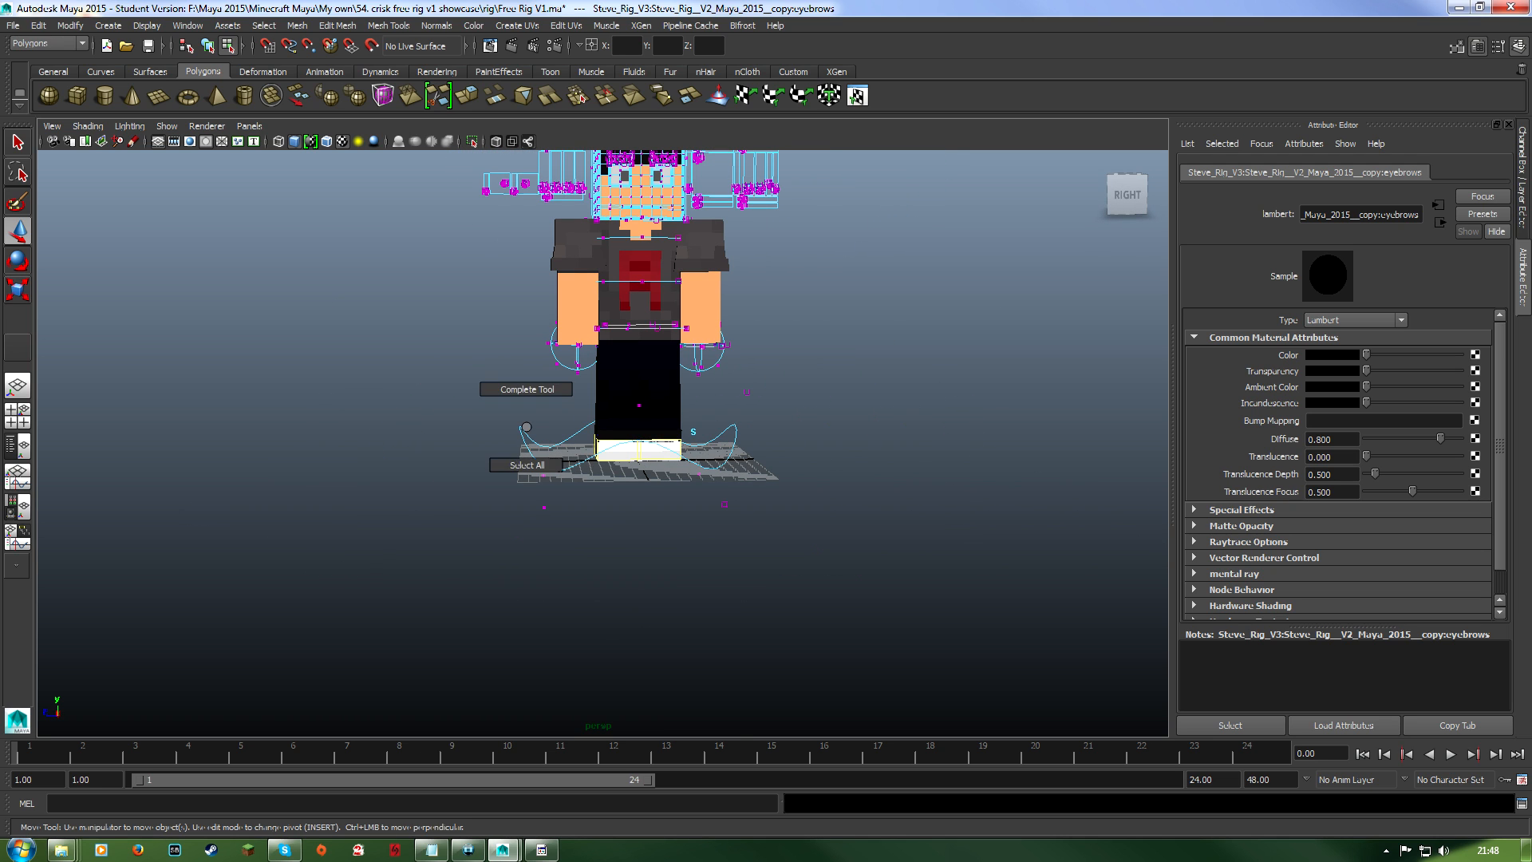
{"action": "right_click", "coordinate": [667, 428]}
{"action": "right_click_drag", "start_coordinate": [704, 417], "coordinate": [711, 414]}
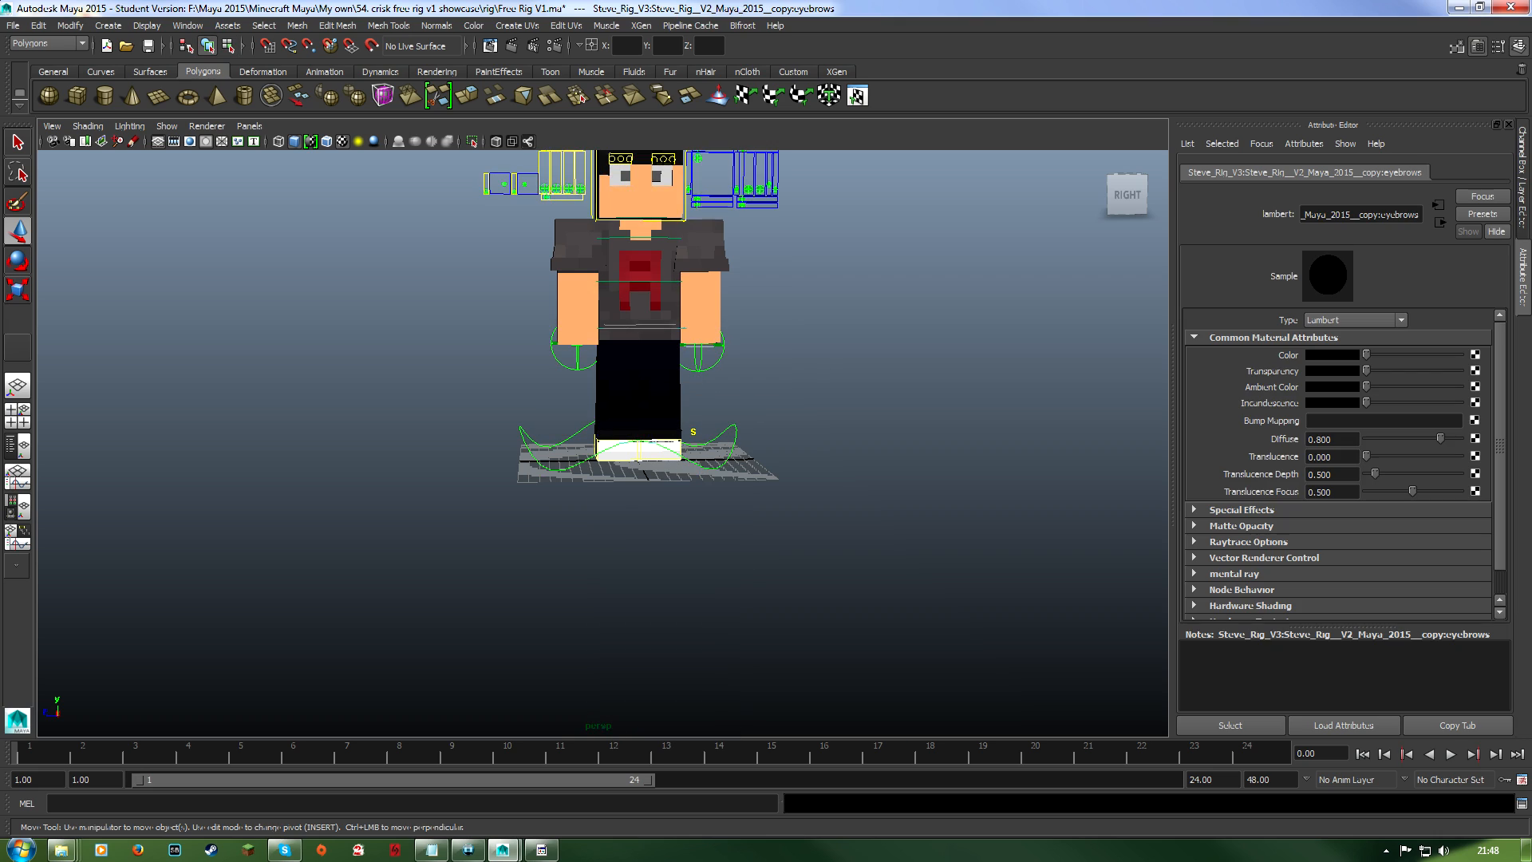
Clear the selection and examine the white shoes and lower legs of the rig from a low corner view.
{"action": "left_click", "coordinate": [728, 443]}
{"action": "mouse_move", "coordinate": [728, 443]}
{"action": "left_mouse_down", "text": "alt"}
{"action": "mouse_move", "coordinate": [854, 460]}
{"action": "mouse_move", "coordinate": [726, 427]}
{"action": "left_mouse_up", "text": "alt"}
{"action": "left_click", "coordinate": [854, 460]}
{"action": "middle_click_drag", "start_coordinate": [726, 427], "coordinate": [728, 587], "text": "alt"}
{"action": "scroll", "coordinate": [728, 586], "scroll_direction": "up", "scroll_amount": 3}
{"action": "left_click_drag", "start_coordinate": [728, 587], "coordinate": [726, 626], "text": "alt"}
{"action": "middle_click_drag", "start_coordinate": [726, 626], "coordinate": [514, 530], "text": "alt"}
{"action": "left_click_drag", "start_coordinate": [514, 530], "coordinate": [619, 472], "text": "alt"}
{"action": "middle_click_drag", "start_coordinate": [618, 472], "coordinate": [718, 390], "text": "alt"}
{"action": "scroll", "coordinate": [624, 405], "scroll_direction": "up", "scroll_amount": 3}
{"action": "mouse_move", "coordinate": [718, 391]}
{"action": "left_mouse_down", "text": "alt"}
{"action": "mouse_move", "coordinate": [830, 407]}
{"action": "mouse_move", "coordinate": [754, 413]}
{"action": "mouse_move", "coordinate": [721, 376]}
{"action": "left_mouse_up", "text": "alt"}
{"action": "scroll", "coordinate": [829, 406], "scroll_direction": "up", "scroll_amount": 3}
{"action": "scroll", "coordinate": [829, 406], "scroll_direction": "up", "scroll_amount": 2}
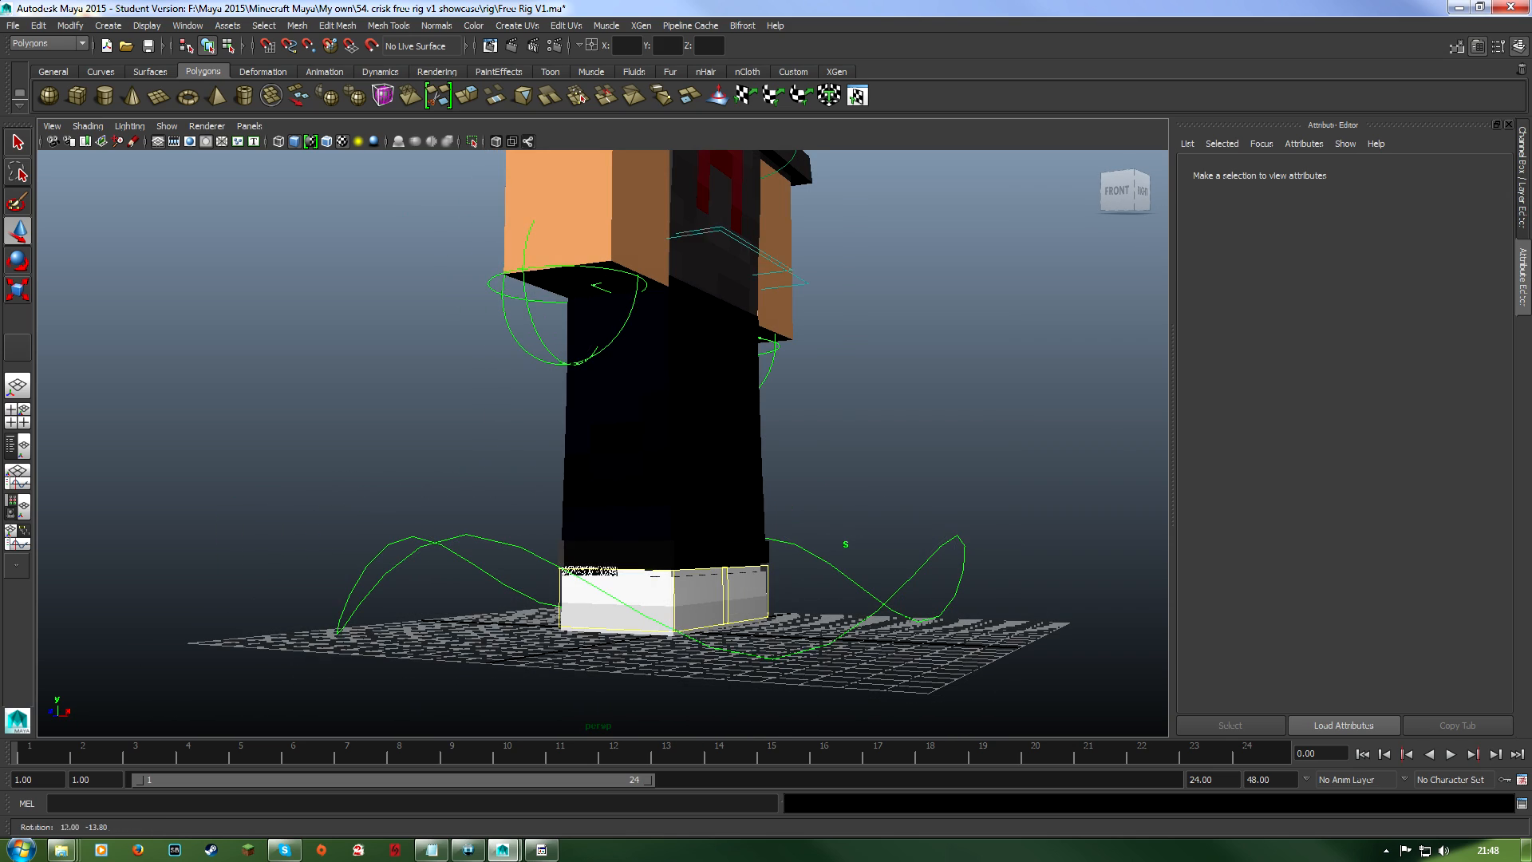
Try moving the foot controller at one white shoe, undo the movement, and clear the selection.
{"action": "left_click", "coordinate": [674, 604]}
{"action": "mouse_move", "coordinate": [674, 605]}
{"action": "left_mouse_down", "text": "alt"}
{"action": "mouse_move", "coordinate": [702, 634]}
{"action": "mouse_move", "coordinate": [698, 622]}
{"action": "left_mouse_up", "text": "alt"}
{"action": "middle_click_drag", "start_coordinate": [698, 622], "coordinate": [789, 566], "text": "alt"}
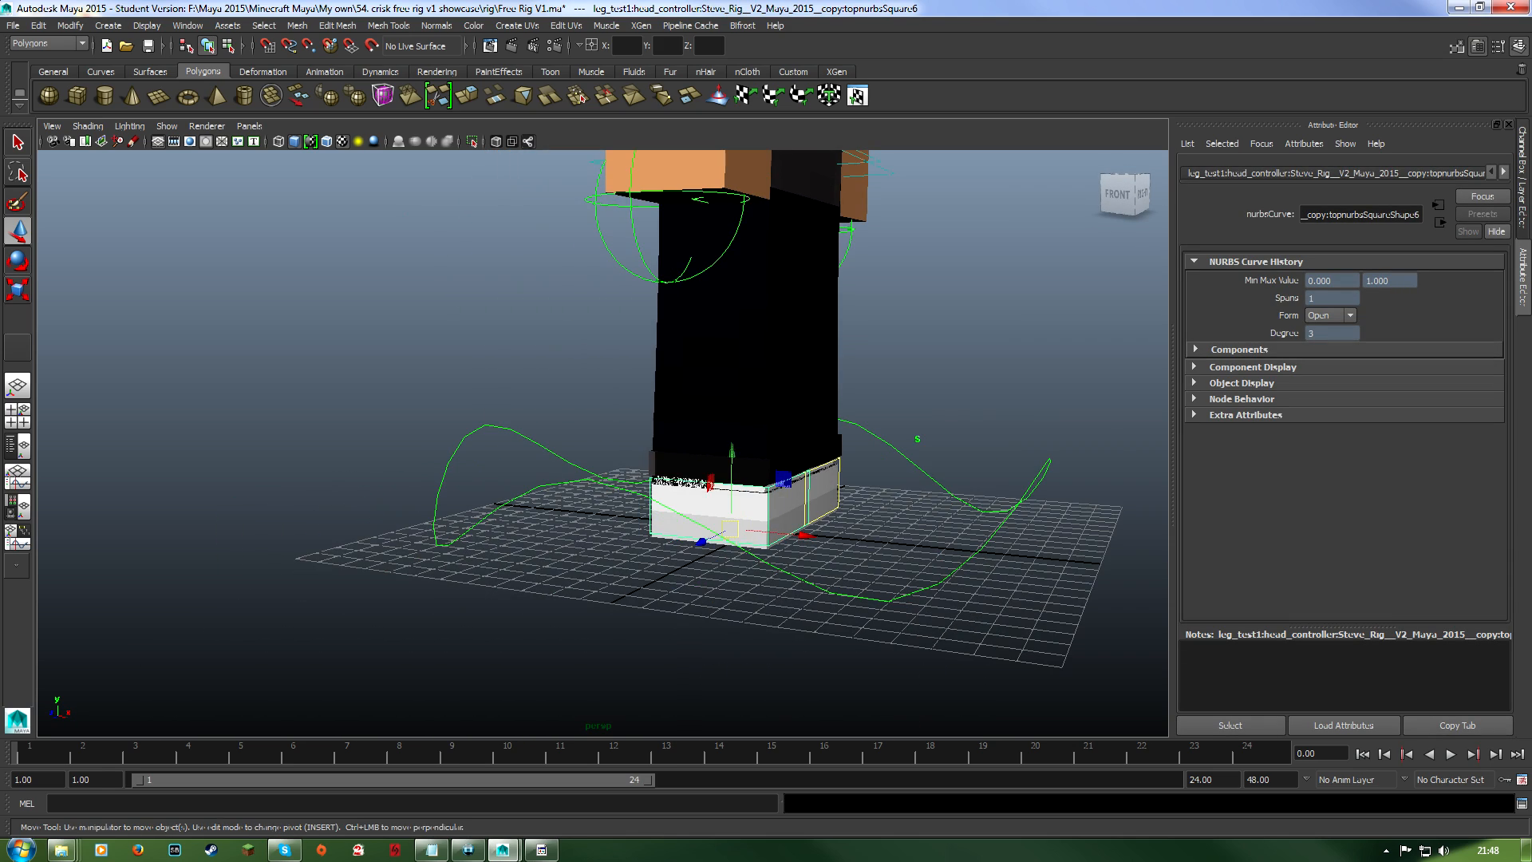
{"action": "left_click_drag", "start_coordinate": [654, 452], "coordinate": [834, 506]}
{"action": "key", "text": "ctrl+z"}
{"action": "scroll", "coordinate": [731, 510], "scroll_direction": "up", "scroll_amount": 5}
{"action": "left_click", "coordinate": [950, 382]}
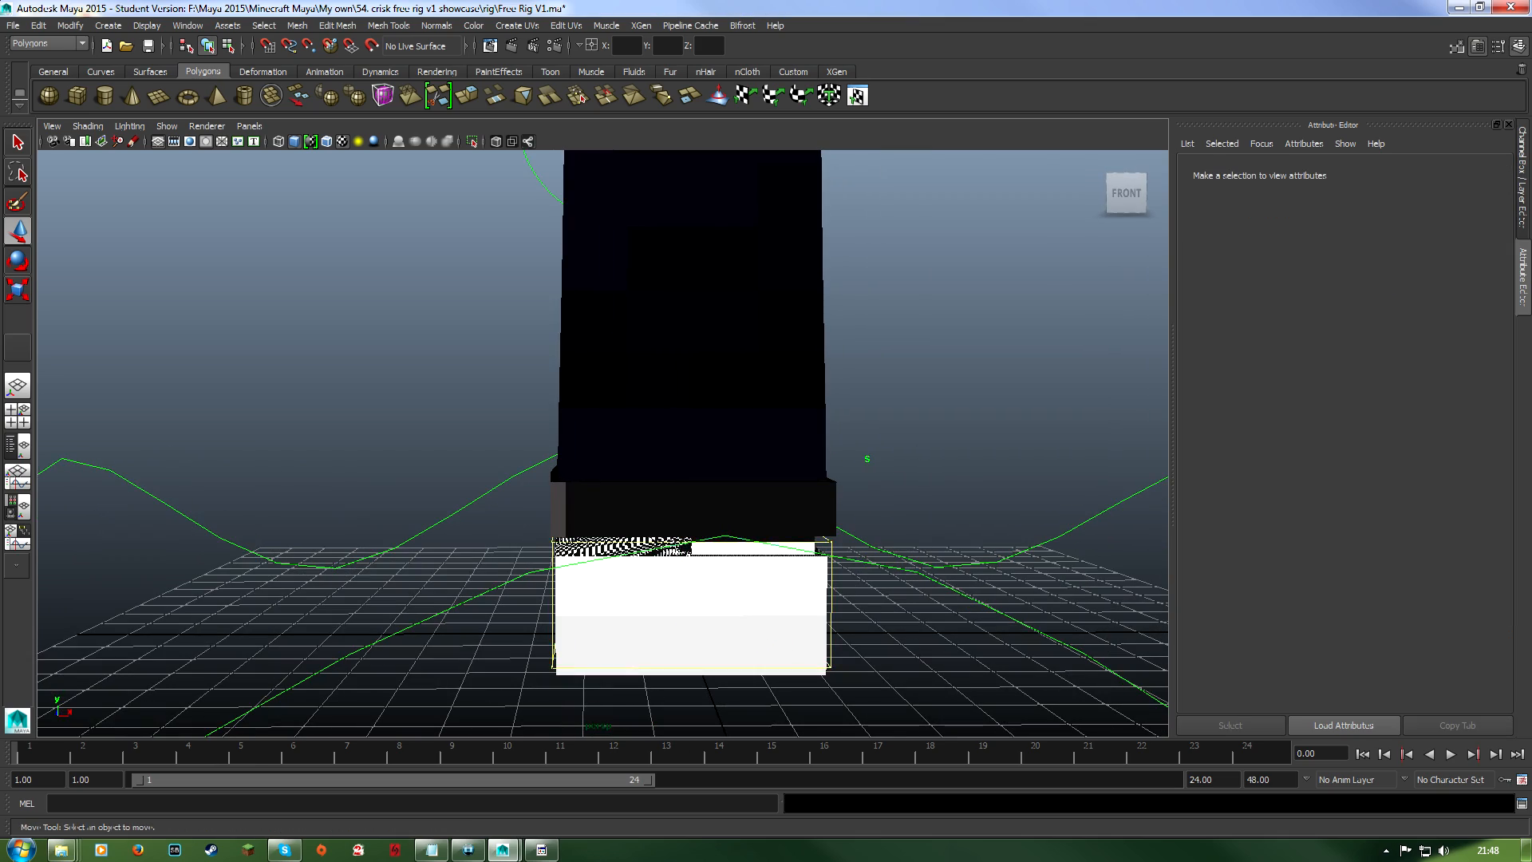
Try moving the other leg's foot controller upward and undo the movement.
{"action": "left_click_drag", "start_coordinate": [949, 383], "coordinate": [630, 447], "text": "alt"}
{"action": "scroll", "coordinate": [822, 438], "scroll_direction": "down", "scroll_amount": 6}
{"action": "left_click", "coordinate": [574, 495]}
{"action": "key", "text": "ctrl+z"}
{"action": "left_click", "coordinate": [622, 558]}
{"action": "left_click_drag", "start_coordinate": [623, 537], "coordinate": [632, 485]}
{"action": "key", "text": "ctrl+z"}
{"action": "left_click_drag", "start_coordinate": [785, 476], "coordinate": [899, 446], "text": "alt"}
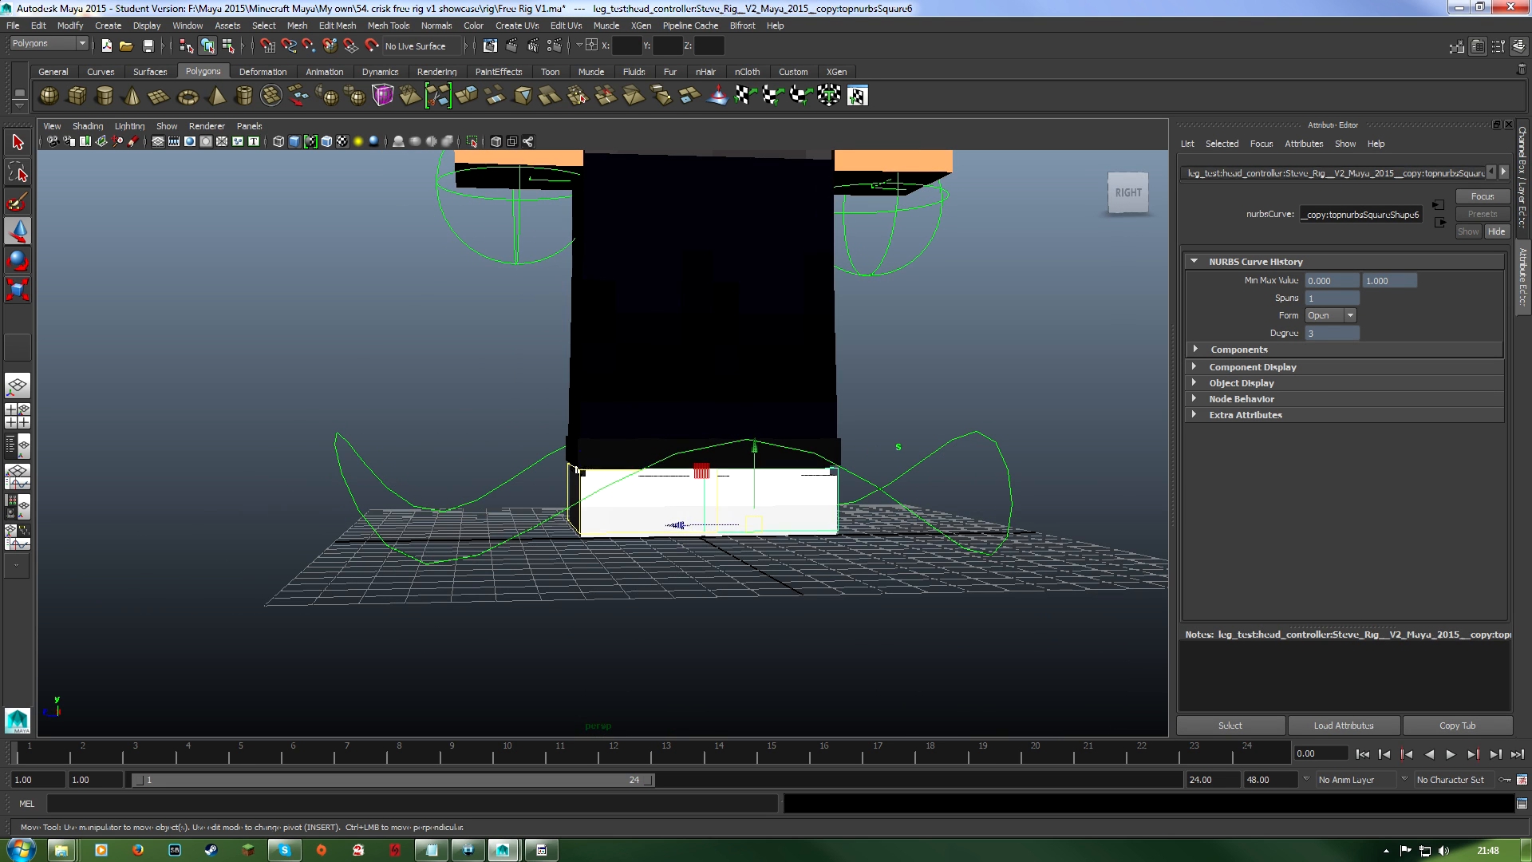
Try lifting the leg once more with the selected shoe's foot controller and undo it.
{"action": "left_click", "coordinate": [630, 532]}
{"action": "left_click_drag", "start_coordinate": [638, 532], "coordinate": [710, 390], "text": "alt"}
{"action": "key", "text": "ctrl+z"}
{"action": "key", "text": "ctrl+z"}
Bend the arm forward at the elbow by moving its hand controller, working from the character's side.
{"action": "left_click_drag", "start_coordinate": [702, 495], "coordinate": [604, 481], "text": "alt"}
{"action": "middle_click_drag", "start_coordinate": [604, 481], "coordinate": [554, 567], "text": "alt"}
{"action": "left_click_drag", "start_coordinate": [554, 567], "coordinate": [604, 648], "text": "alt"}
{"action": "scroll", "coordinate": [647, 584], "scroll_direction": "down", "scroll_amount": 3}
{"action": "left_click_drag", "start_coordinate": [799, 521], "coordinate": [805, 505], "text": "alt"}
{"action": "middle_click_drag", "start_coordinate": [805, 505], "coordinate": [804, 603], "text": "alt"}
{"action": "left_click_drag", "start_coordinate": [804, 603], "coordinate": [766, 556], "text": "alt"}
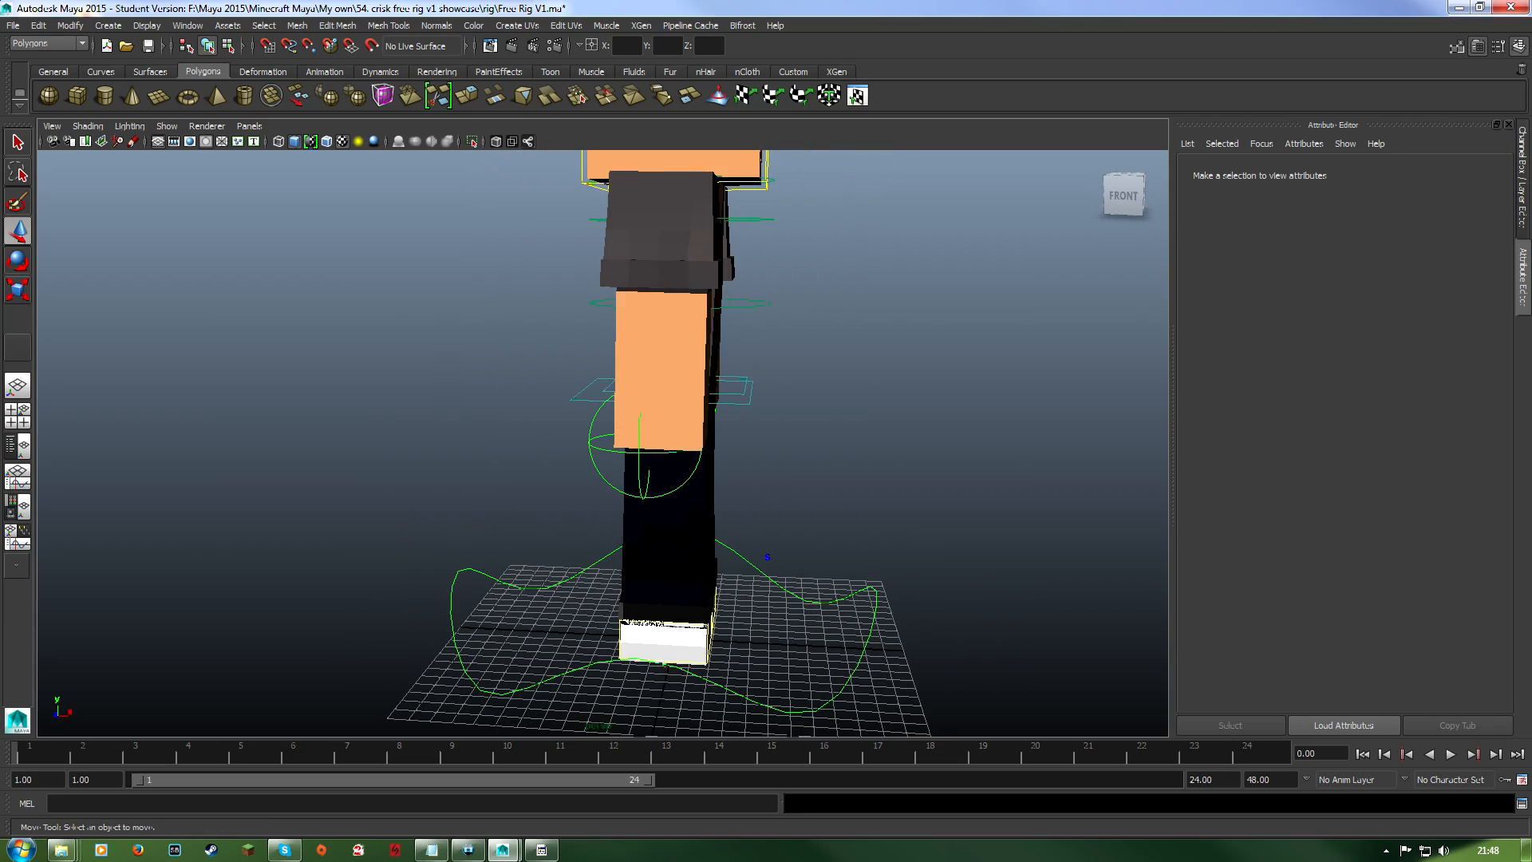
{"action": "left_click", "coordinate": [645, 496]}
{"action": "left_click_drag", "start_coordinate": [645, 496], "coordinate": [702, 504], "text": "alt"}
{"action": "left_click", "coordinate": [723, 436]}
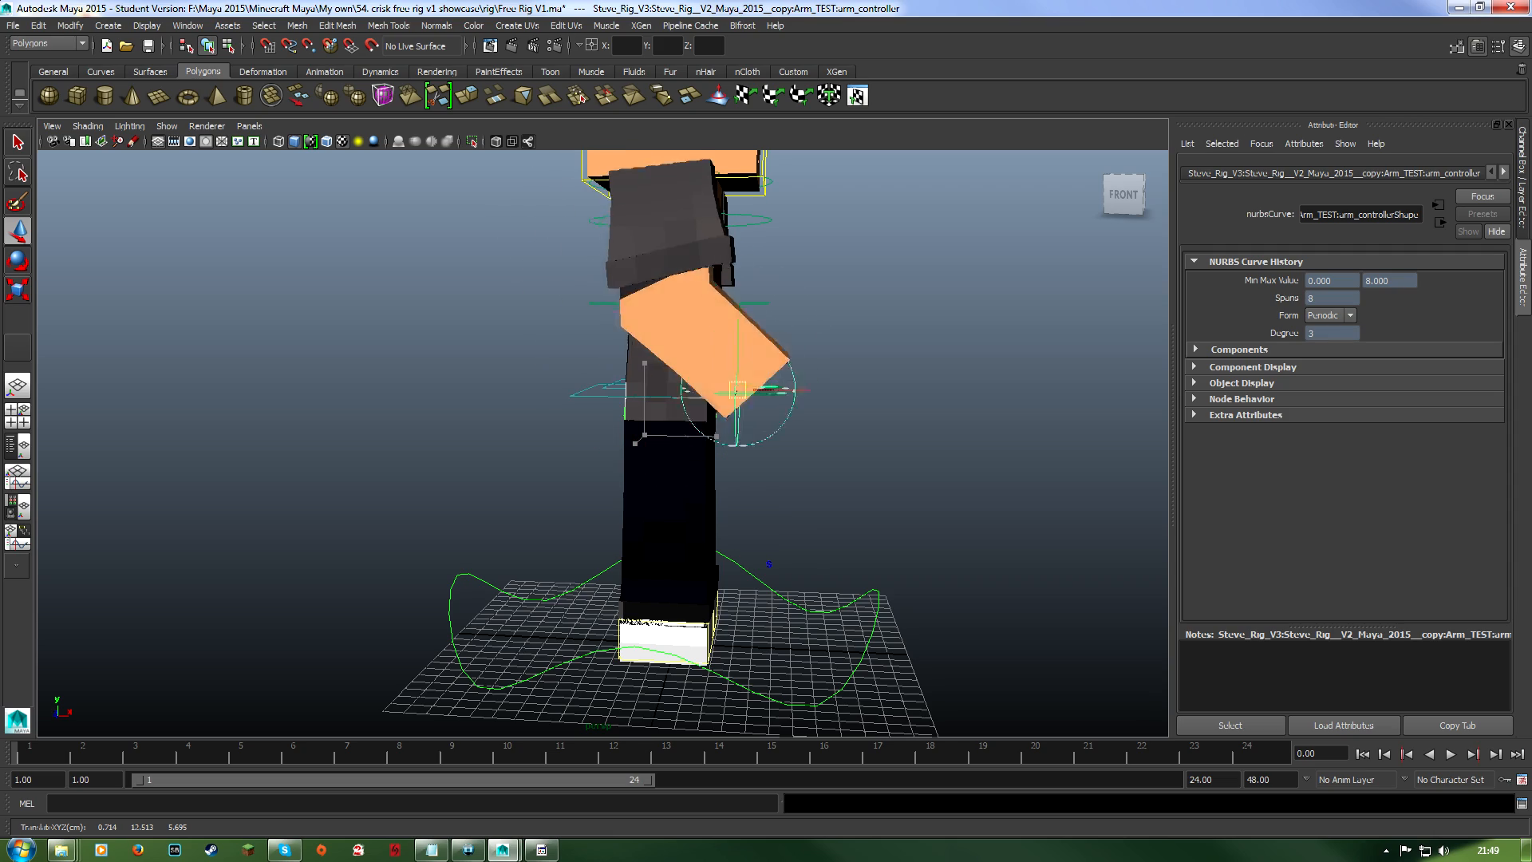
Examine the bent arm up close, return it to its straight pose, and clear the selection.
{"action": "left_click_drag", "start_coordinate": [769, 564], "coordinate": [795, 595], "text": "alt"}
{"action": "right_click_drag", "start_coordinate": [750, 586], "coordinate": [811, 557], "text": "alt"}
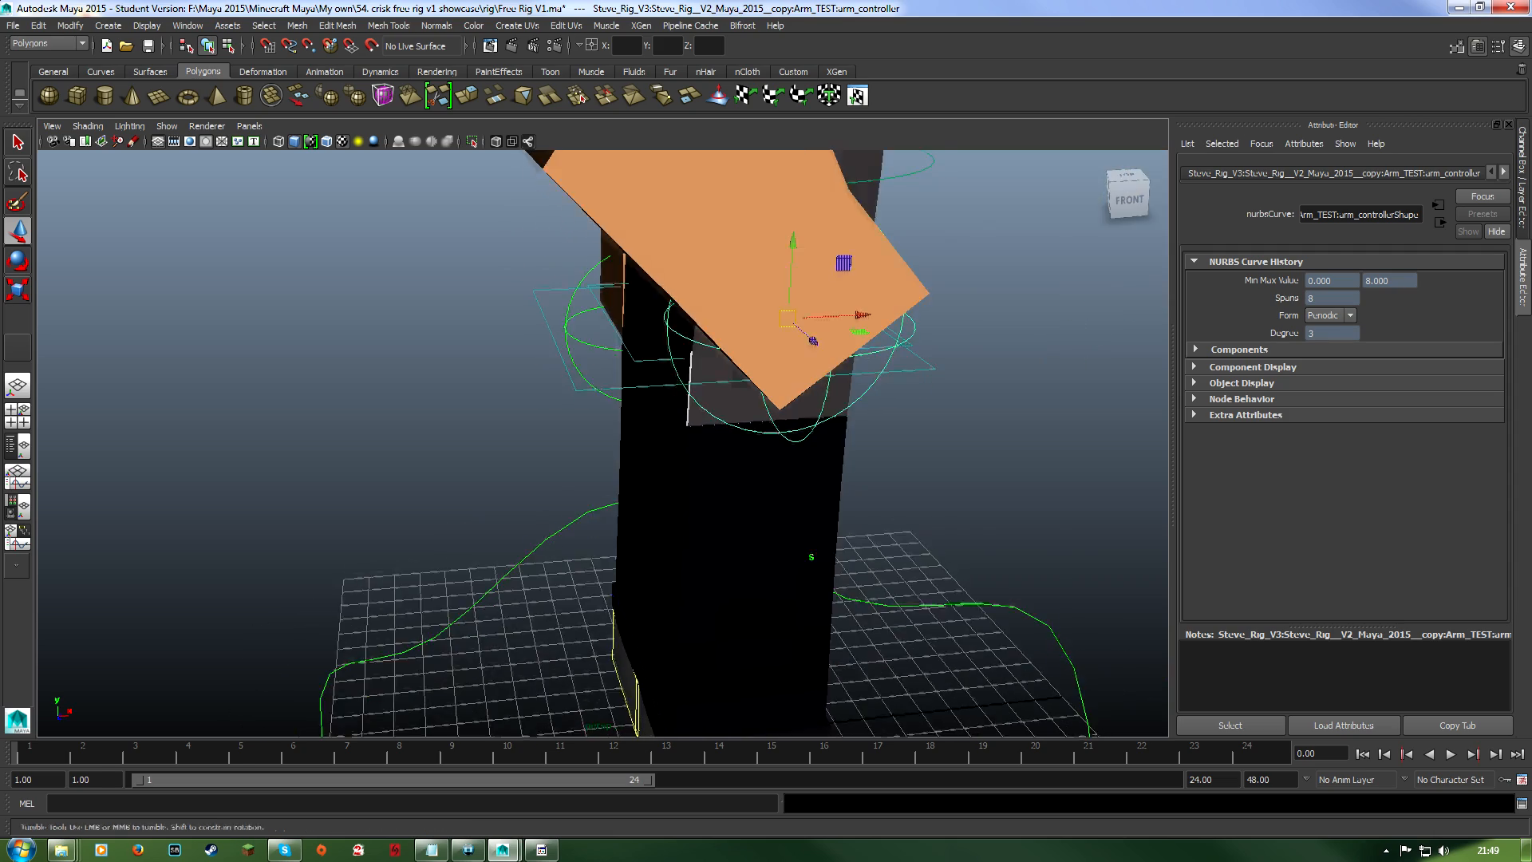
{"action": "left_click_drag", "start_coordinate": [810, 557], "coordinate": [790, 528], "text": "alt"}
{"action": "middle_click_drag", "start_coordinate": [790, 528], "coordinate": [794, 526], "text": "alt"}
{"action": "left_click_drag", "start_coordinate": [793, 527], "coordinate": [776, 630], "text": "alt"}
{"action": "middle_click_drag", "start_coordinate": [776, 629], "coordinate": [759, 677], "text": "alt"}
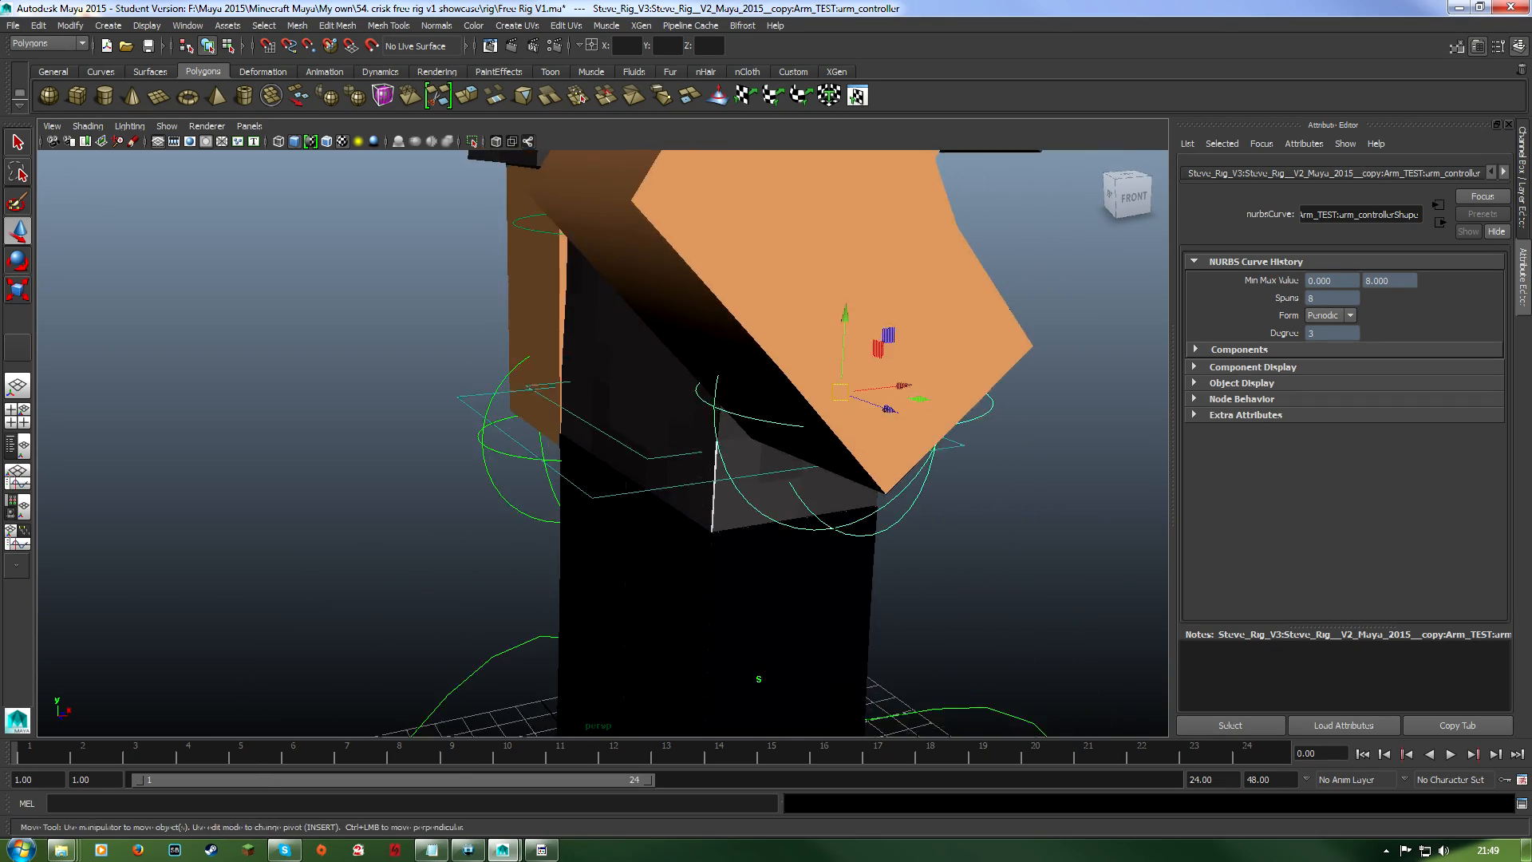
{"action": "right_click_drag", "start_coordinate": [758, 677], "coordinate": [750, 631], "text": "alt"}
{"action": "left_click", "coordinate": [941, 383]}
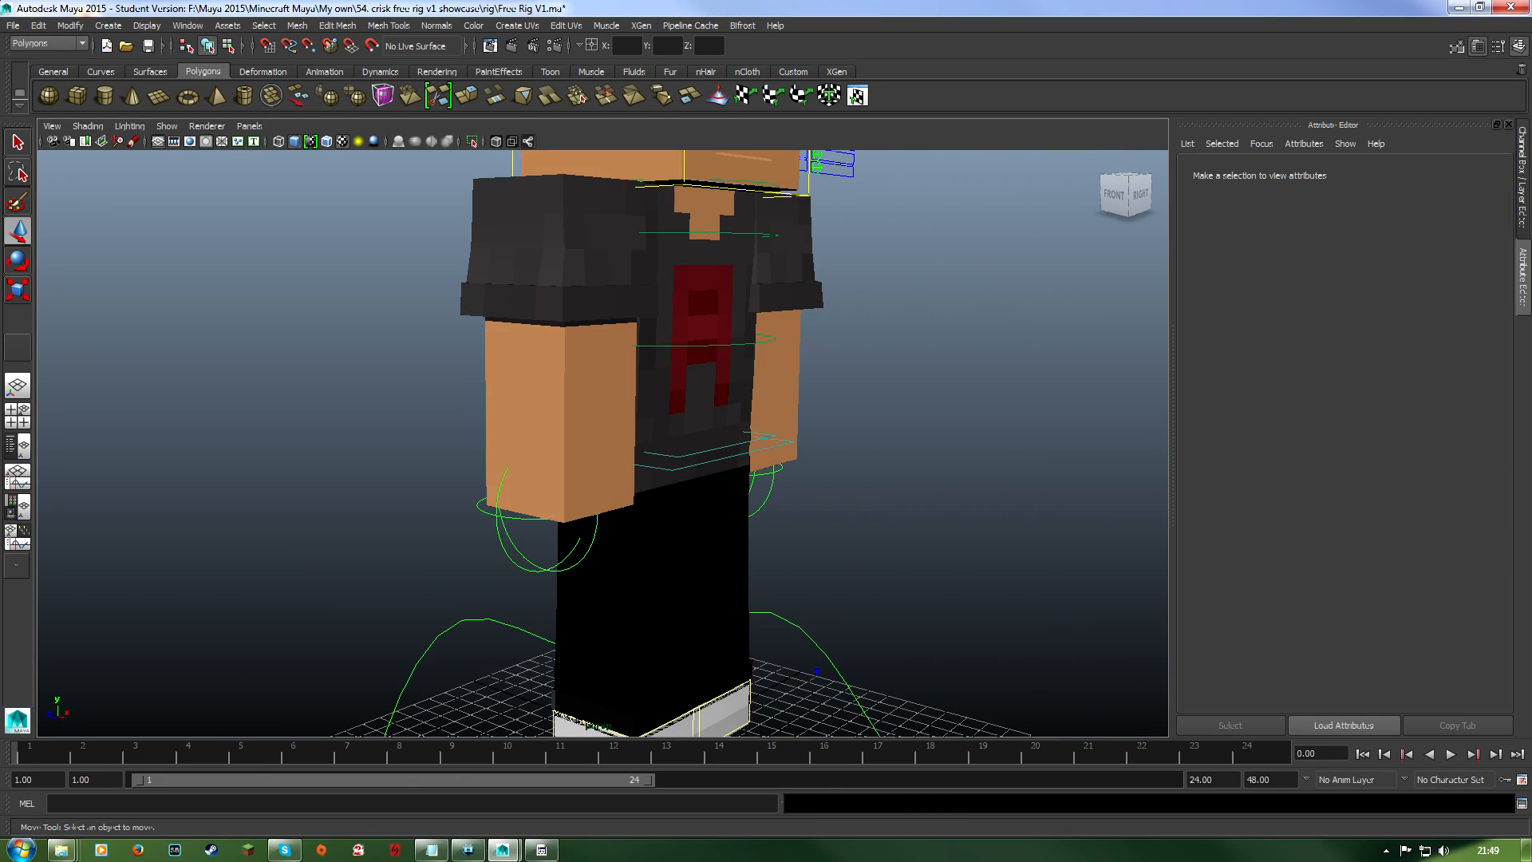
Try moving the same arm's hand controller again, restore the rest pose, and deselect it.
{"action": "left_click_drag", "start_coordinate": [941, 383], "coordinate": [973, 391], "text": "alt"}
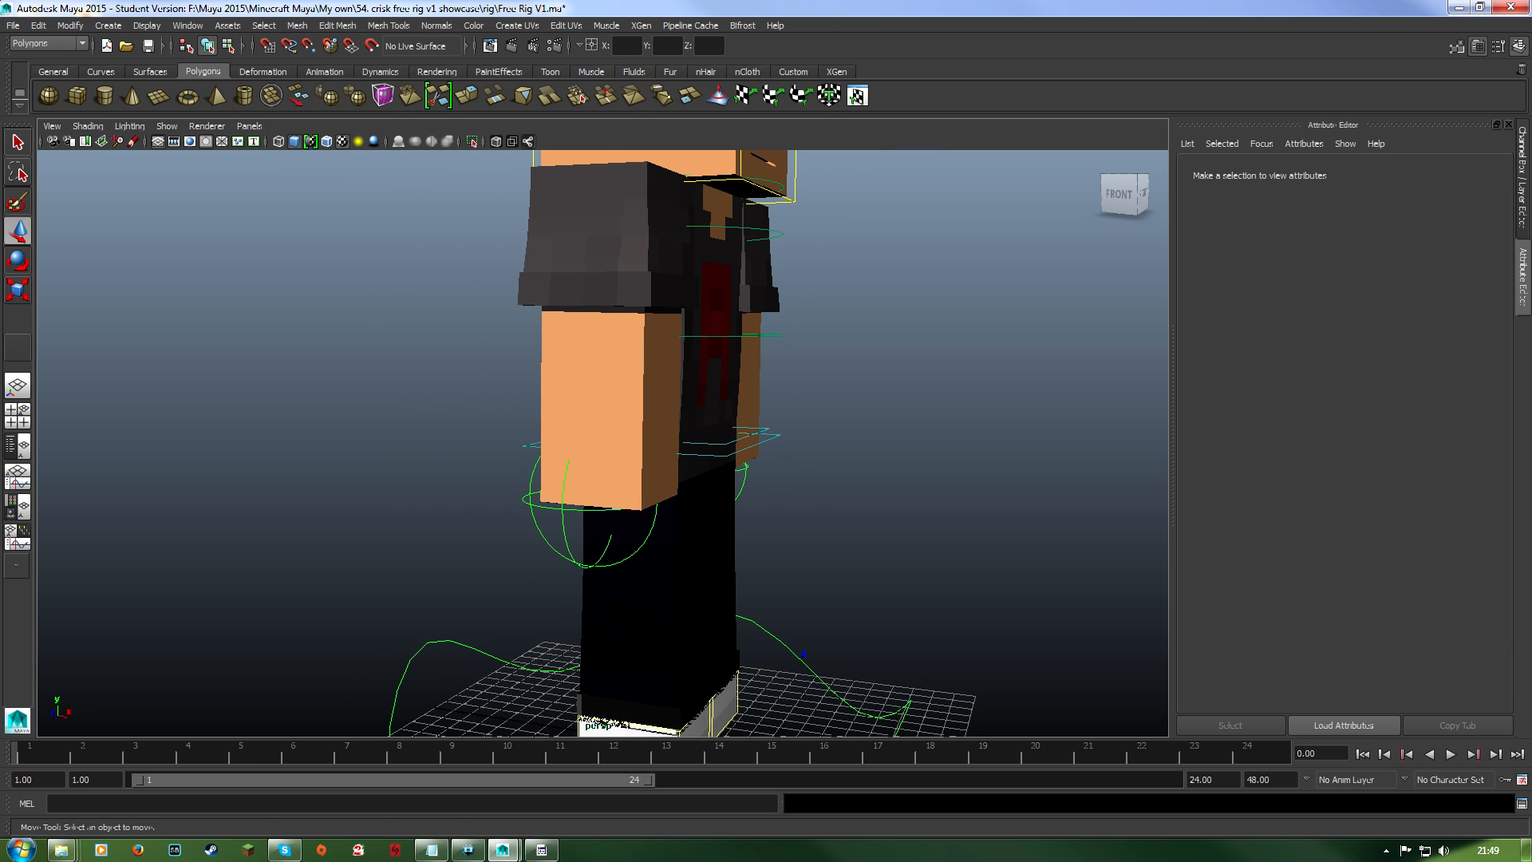
{"action": "left_click", "coordinate": [592, 565]}
{"action": "left_click_drag", "start_coordinate": [591, 497], "coordinate": [798, 447]}
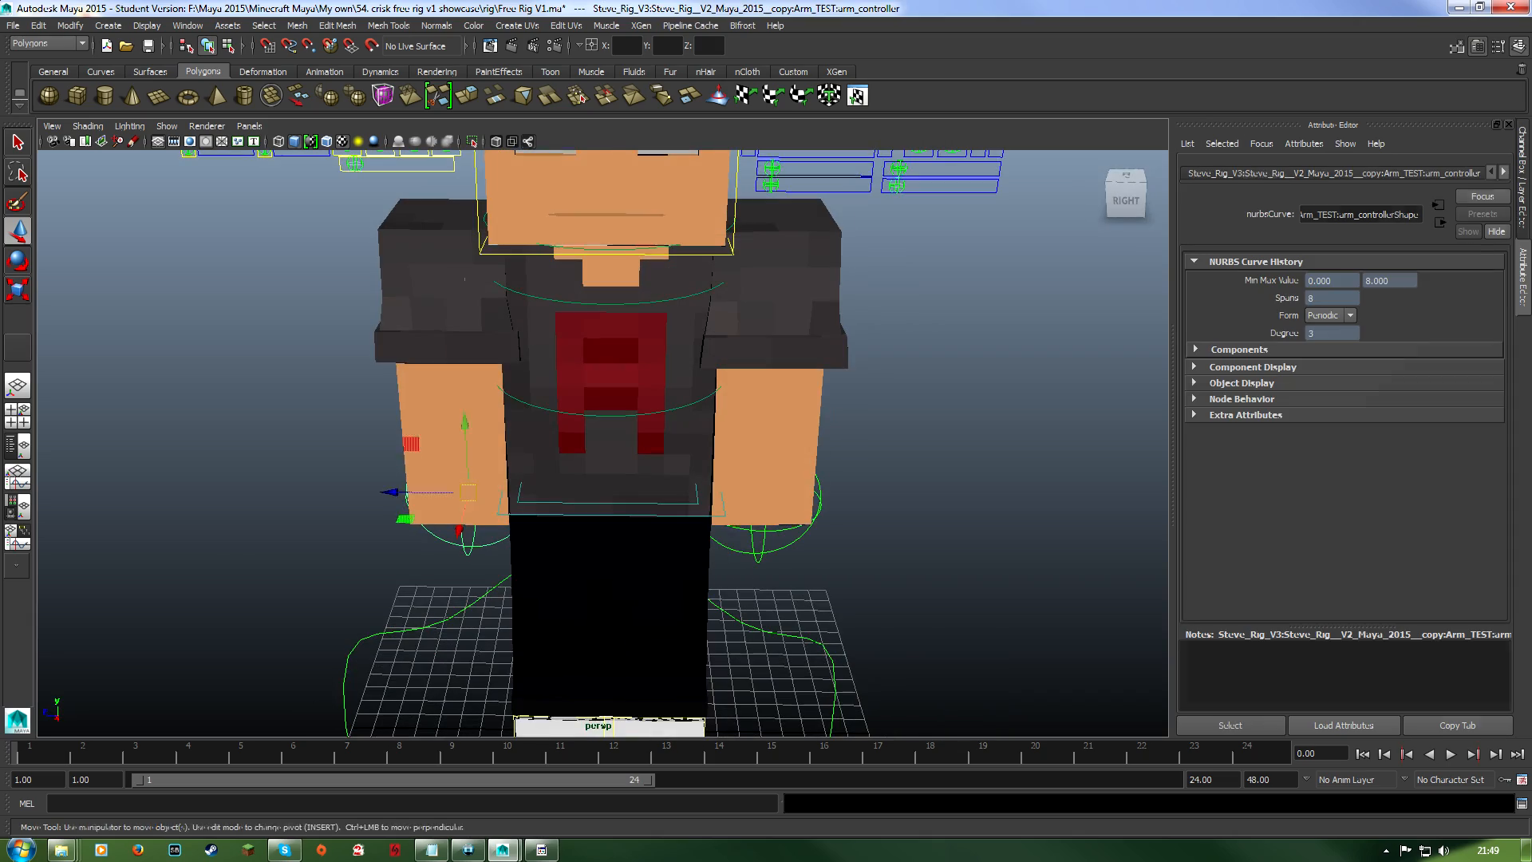
{"action": "left_click", "coordinate": [893, 527]}
Try rotating the hip controller at the character's waist and undo the rotation.
{"action": "left_click_drag", "start_coordinate": [798, 551], "coordinate": [774, 526], "text": "alt"}
{"action": "scroll", "coordinate": [680, 581], "scroll_direction": "down", "scroll_amount": 5}
{"action": "left_click_drag", "start_coordinate": [681, 580], "coordinate": [726, 571], "text": "alt"}
{"action": "middle_click_drag", "start_coordinate": [726, 571], "coordinate": [711, 664], "text": "alt"}
{"action": "scroll", "coordinate": [646, 527], "scroll_direction": "up", "scroll_amount": 4}
{"action": "left_click_drag", "start_coordinate": [712, 664], "coordinate": [754, 662], "text": "alt"}
{"action": "scroll", "coordinate": [738, 650], "scroll_direction": "up", "scroll_amount": 3}
{"action": "middle_click_drag", "start_coordinate": [754, 662], "coordinate": [728, 550], "text": "alt"}
{"action": "left_click", "coordinate": [695, 456]}
{"action": "left_click_drag", "start_coordinate": [702, 463], "coordinate": [614, 475], "text": "alt"}
{"action": "scroll", "coordinate": [850, 463], "scroll_direction": "up", "scroll_amount": 4}
{"action": "scroll", "coordinate": [838, 458], "scroll_direction": "up", "scroll_amount": 2}
{"action": "scroll", "coordinate": [733, 479], "scroll_direction": "down", "scroll_amount": 5}
{"action": "scroll", "coordinate": [838, 447], "scroll_direction": "down", "scroll_amount": 5}
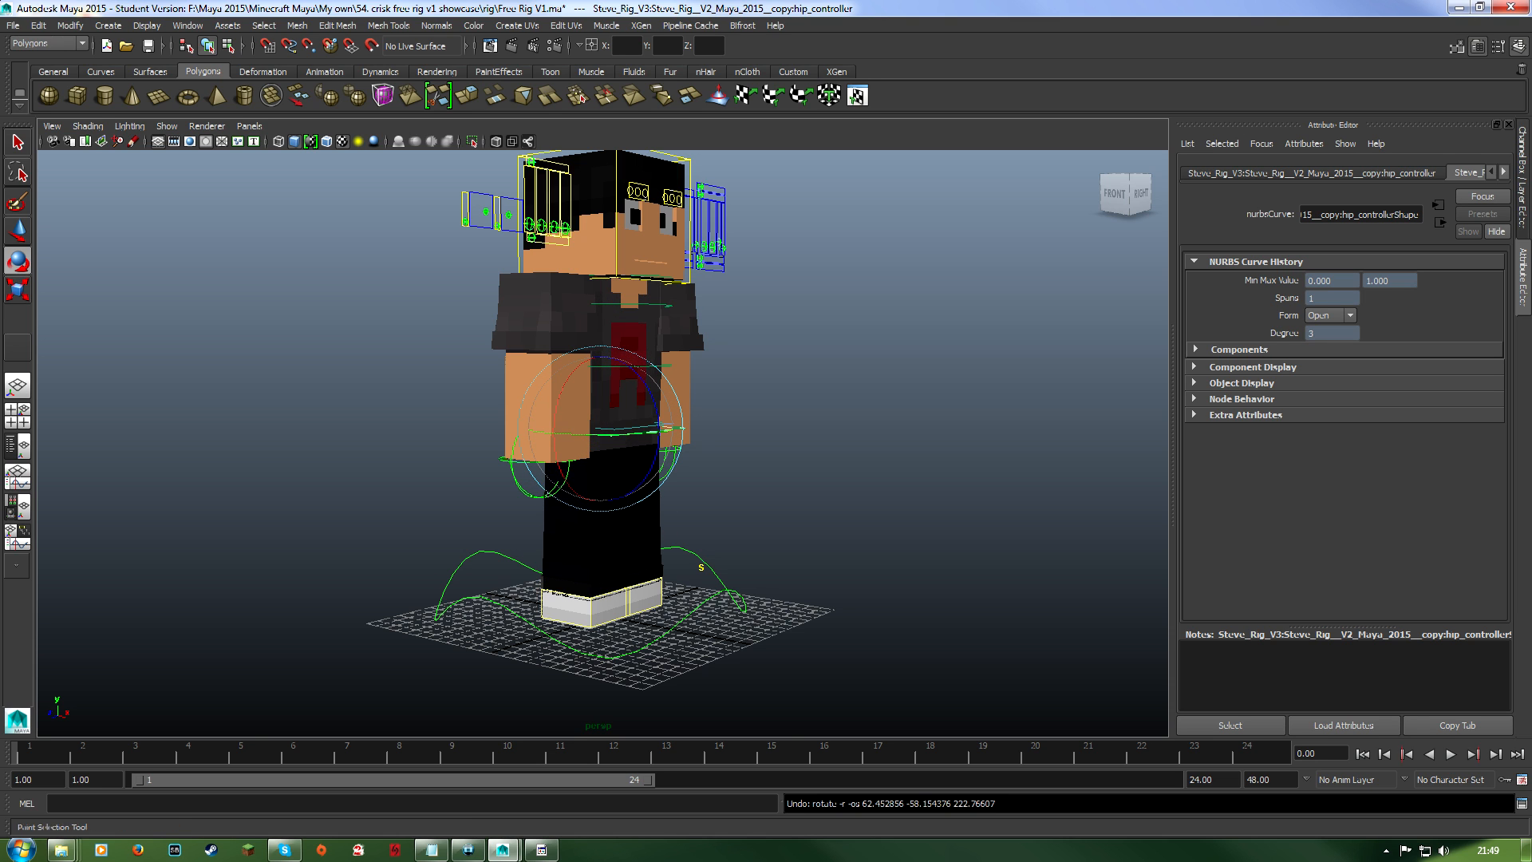
Try moving the character with the main controller around the waist and undo the movement.
{"action": "key", "text": "w"}
{"action": "scroll", "coordinate": [598, 438], "scroll_direction": "up", "scroll_amount": 5}
{"action": "left_click", "coordinate": [588, 486]}
{"action": "left_click_drag", "start_coordinate": [588, 486], "coordinate": [530, 439], "text": "alt"}
{"action": "scroll", "coordinate": [598, 438], "scroll_direction": "down", "scroll_amount": 6}
{"action": "scroll", "coordinate": [599, 439], "scroll_direction": "up", "scroll_amount": 2}
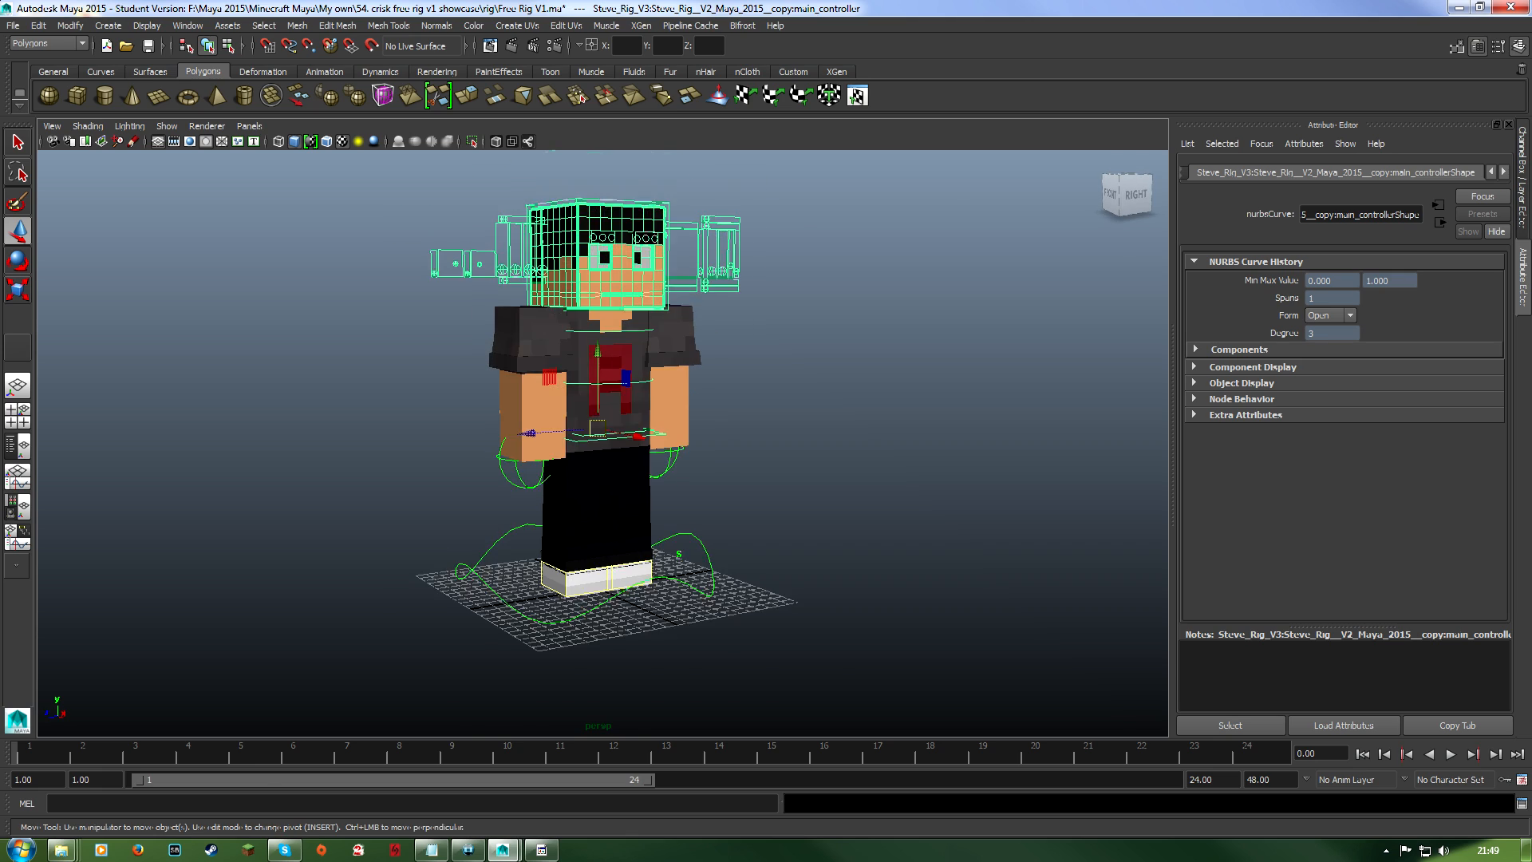
{"action": "scroll", "coordinate": [598, 439], "scroll_direction": "up", "scroll_amount": 3}
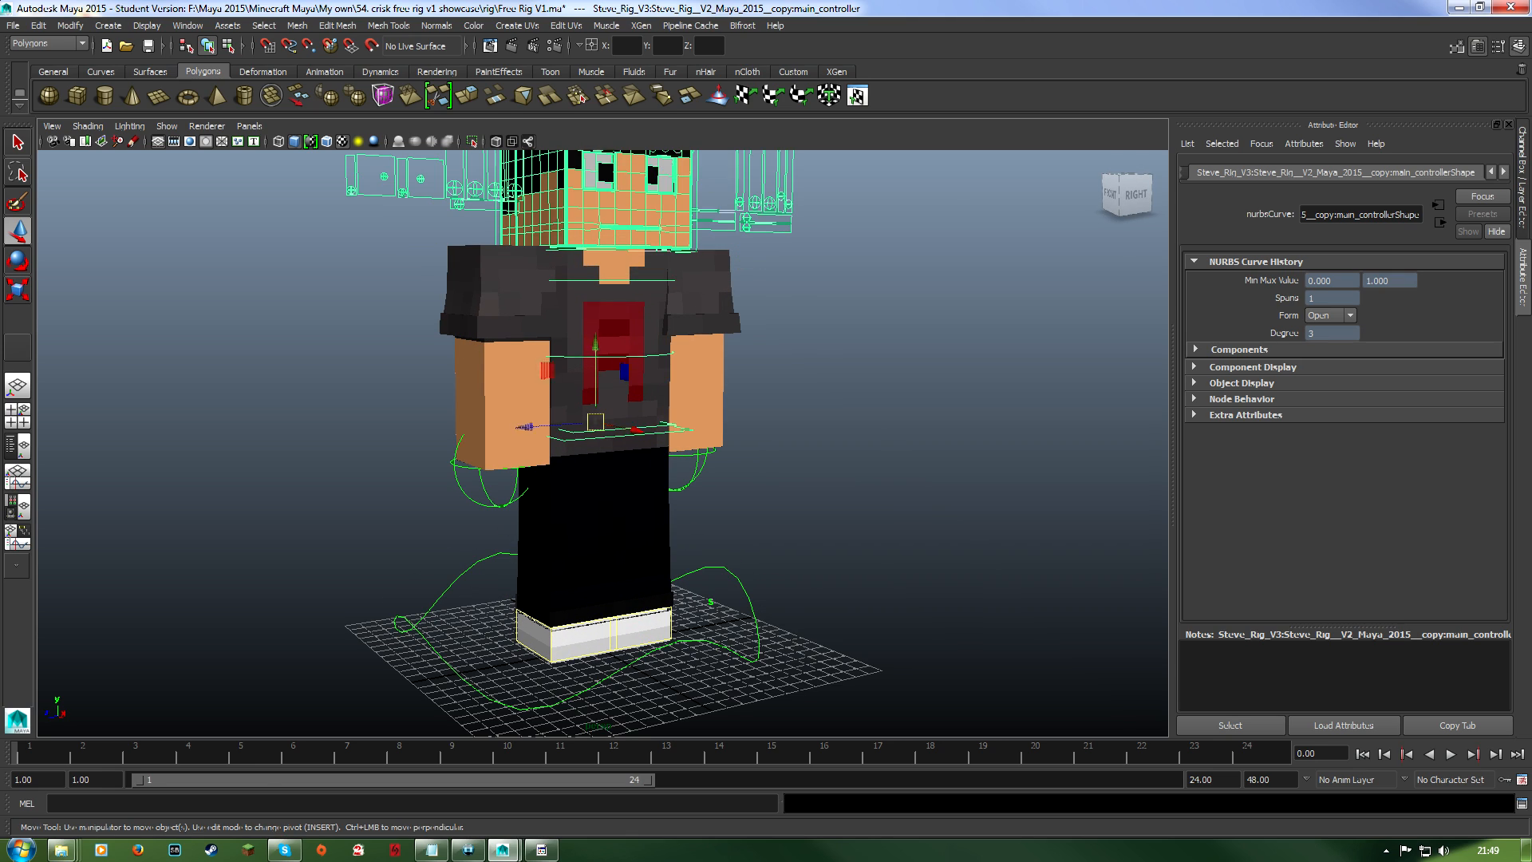
{"action": "left_click_drag", "start_coordinate": [595, 421], "coordinate": [649, 386]}
{"action": "key", "text": "ctrl+z"}
{"action": "key", "text": "ctrl+z"}
Try moving the spine_1 controller around the middle of the torso and undo the move.
{"action": "left_click", "coordinate": [830, 399]}
{"action": "scroll", "coordinate": [829, 399], "scroll_direction": "up", "scroll_amount": 2}
{"action": "scroll", "coordinate": [830, 399], "scroll_direction": "down", "scroll_amount": 1}
{"action": "middle_click_drag", "start_coordinate": [830, 399], "coordinate": [827, 420], "text": "alt"}
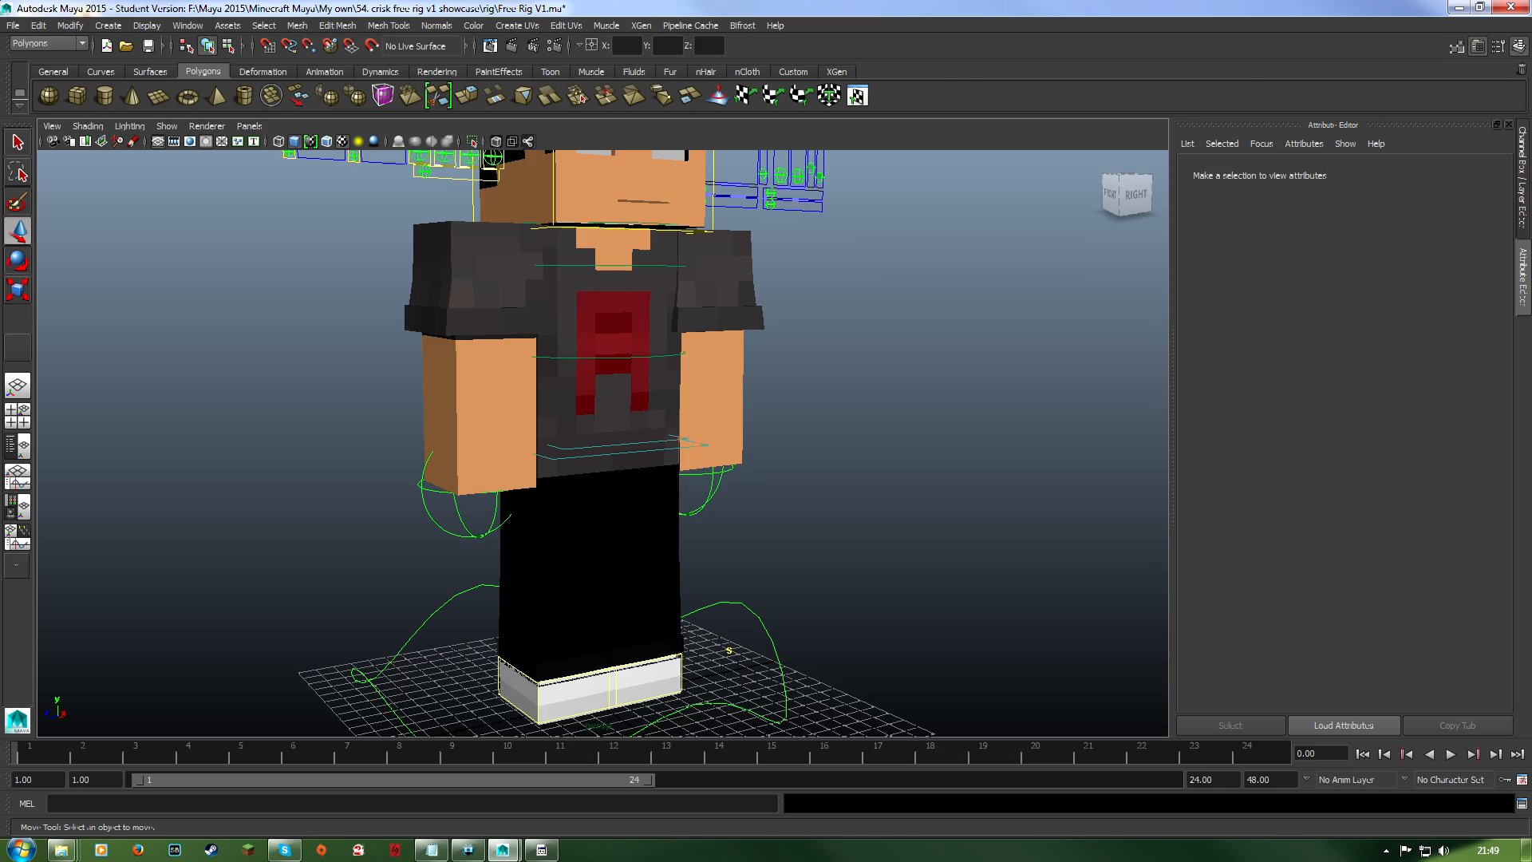
{"action": "left_click", "coordinate": [608, 357]}
{"action": "left_click_drag", "start_coordinate": [608, 357], "coordinate": [729, 402], "text": "alt"}
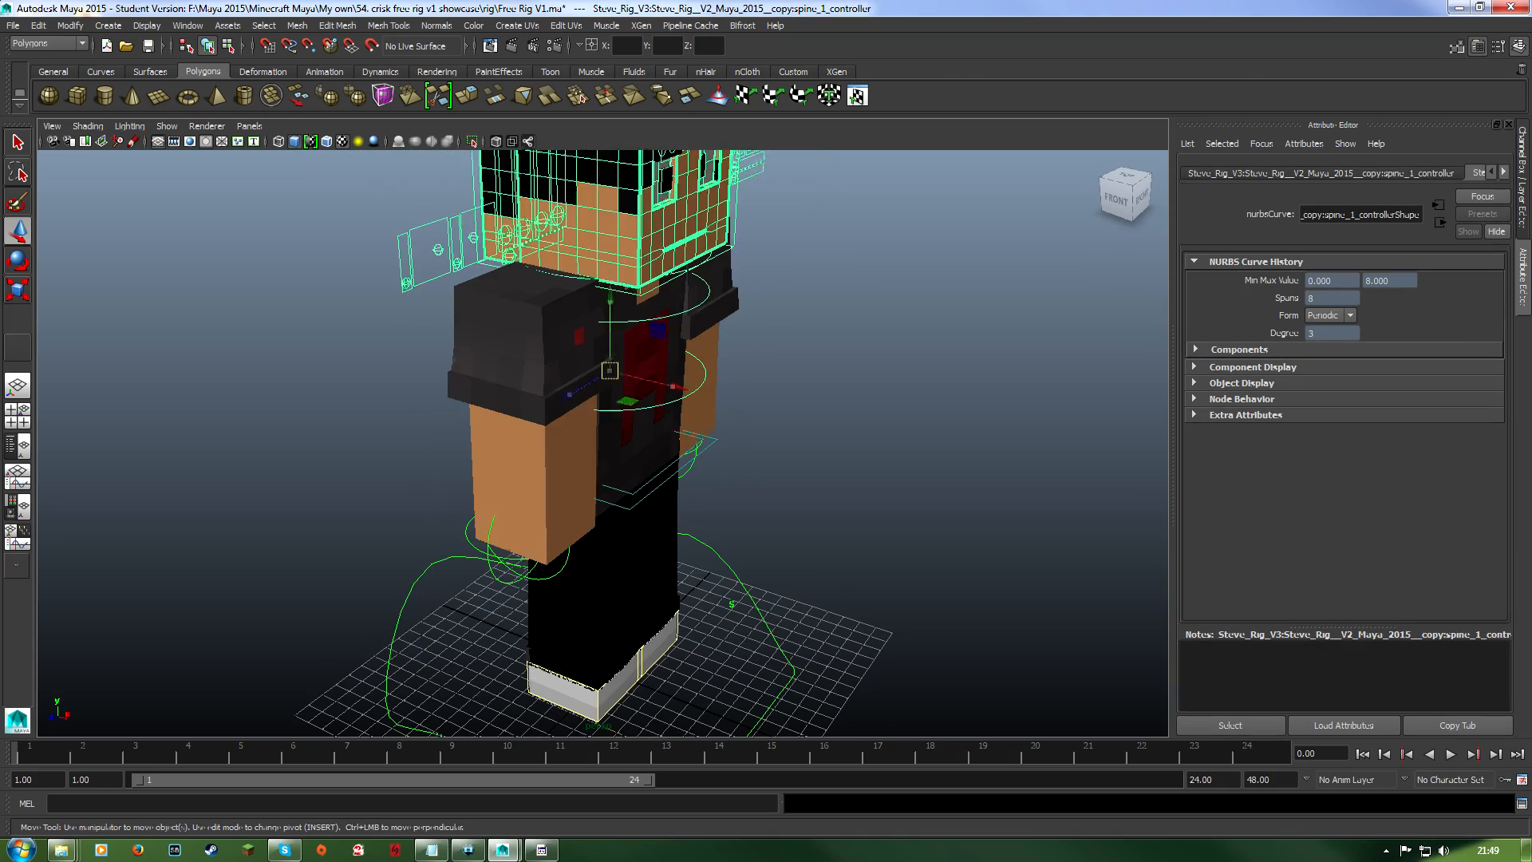
{"action": "left_click_drag", "start_coordinate": [561, 351], "coordinate": [564, 353]}
{"action": "key", "text": "ctrl+z"}
Repeat the spine_1 controller's movement test from another angle and undo the changes.
{"action": "left_click_drag", "start_coordinate": [702, 375], "coordinate": [949, 383], "text": "alt"}
{"action": "key", "text": "ctrl+z"}
{"action": "left_click_drag", "start_coordinate": [619, 442], "coordinate": [566, 414]}
{"action": "scroll", "coordinate": [566, 415], "scroll_direction": "down", "scroll_amount": 3}
{"action": "key", "text": "ctrl+z"}
{"action": "key", "text": "ctrl+z"}
{"action": "scroll", "coordinate": [591, 399], "scroll_direction": "up", "scroll_amount": 3}
Try bending the upper body by rotating the spine_1 controller and undo the rotations.
{"action": "left_click_drag", "start_coordinate": [591, 399], "coordinate": [738, 427], "text": "alt"}
{"action": "left_click_drag", "start_coordinate": [630, 399], "coordinate": [255, 387], "text": "alt"}
{"action": "key", "text": "ctrl+z"}
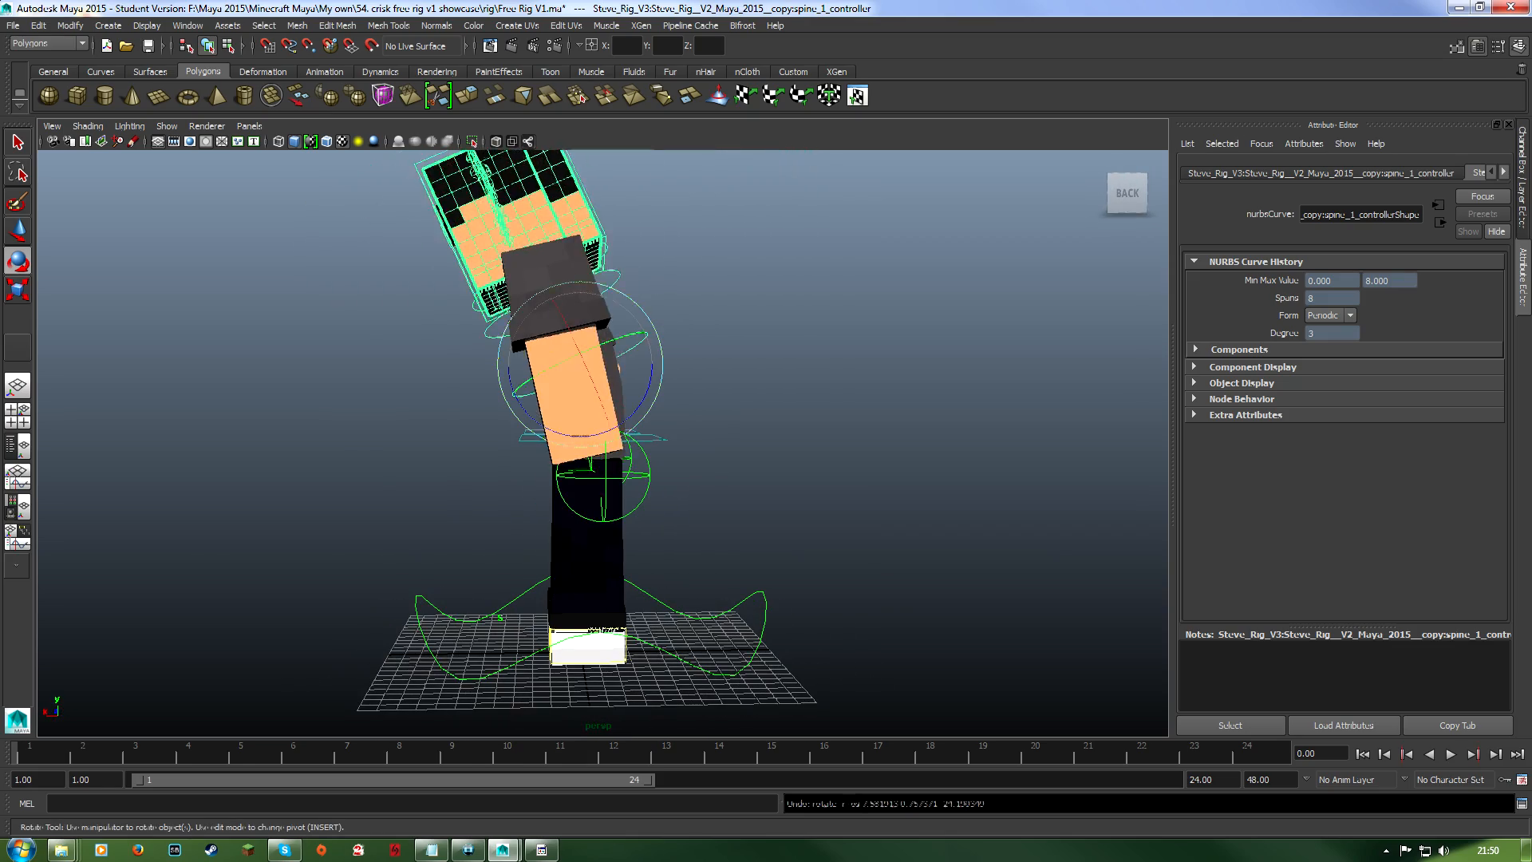
{"action": "left_click_drag", "start_coordinate": [495, 383], "coordinate": [758, 407], "text": "alt"}
{"action": "left_click_drag", "start_coordinate": [591, 399], "coordinate": [559, 407], "text": "alt"}
{"action": "key", "text": "ctrl+z"}
Try rotating and moving the spine_2 controller at the upper chest, undoing each change.
{"action": "left_click", "coordinate": [845, 431]}
{"action": "scroll", "coordinate": [558, 406], "scroll_direction": "up", "scroll_amount": 3}
{"action": "scroll", "coordinate": [558, 407], "scroll_direction": "down", "scroll_amount": 3}
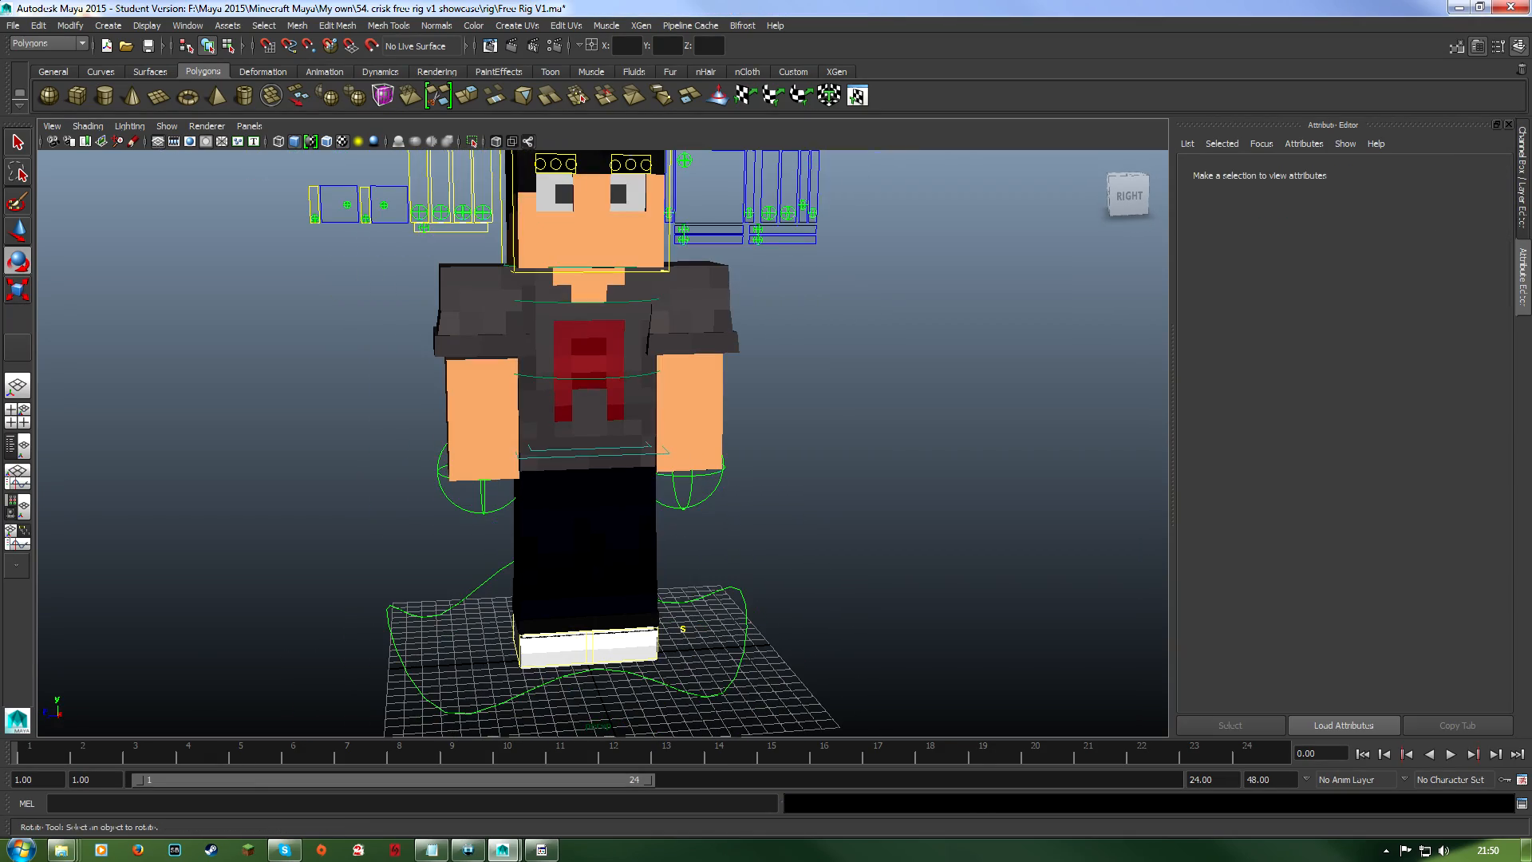
{"action": "left_click", "coordinate": [591, 302]}
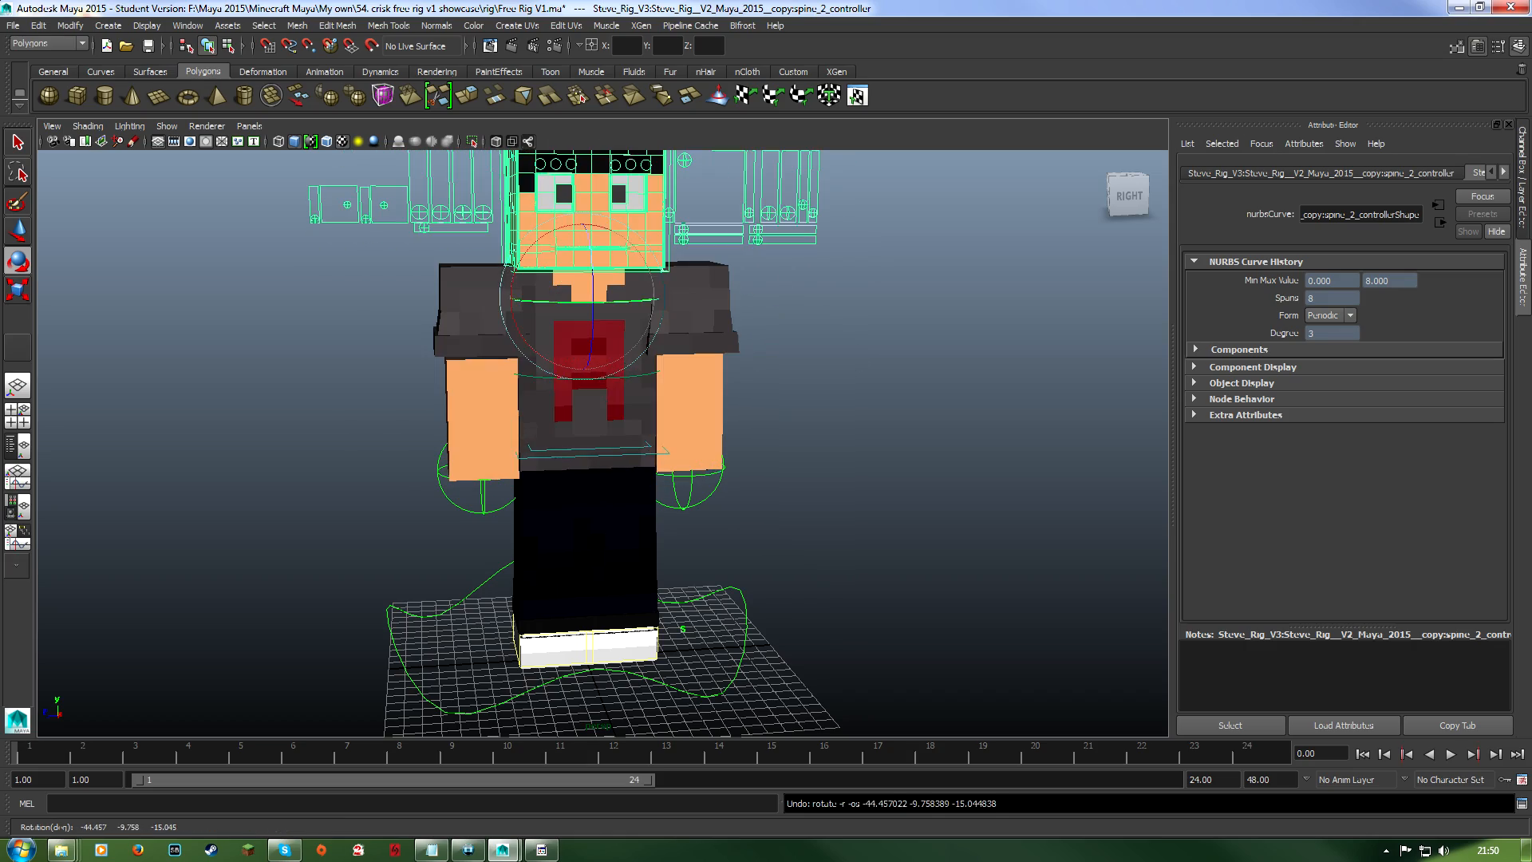
{"action": "left_click_drag", "start_coordinate": [582, 297], "coordinate": [628, 157]}
{"action": "key", "text": "ctrl+z"}
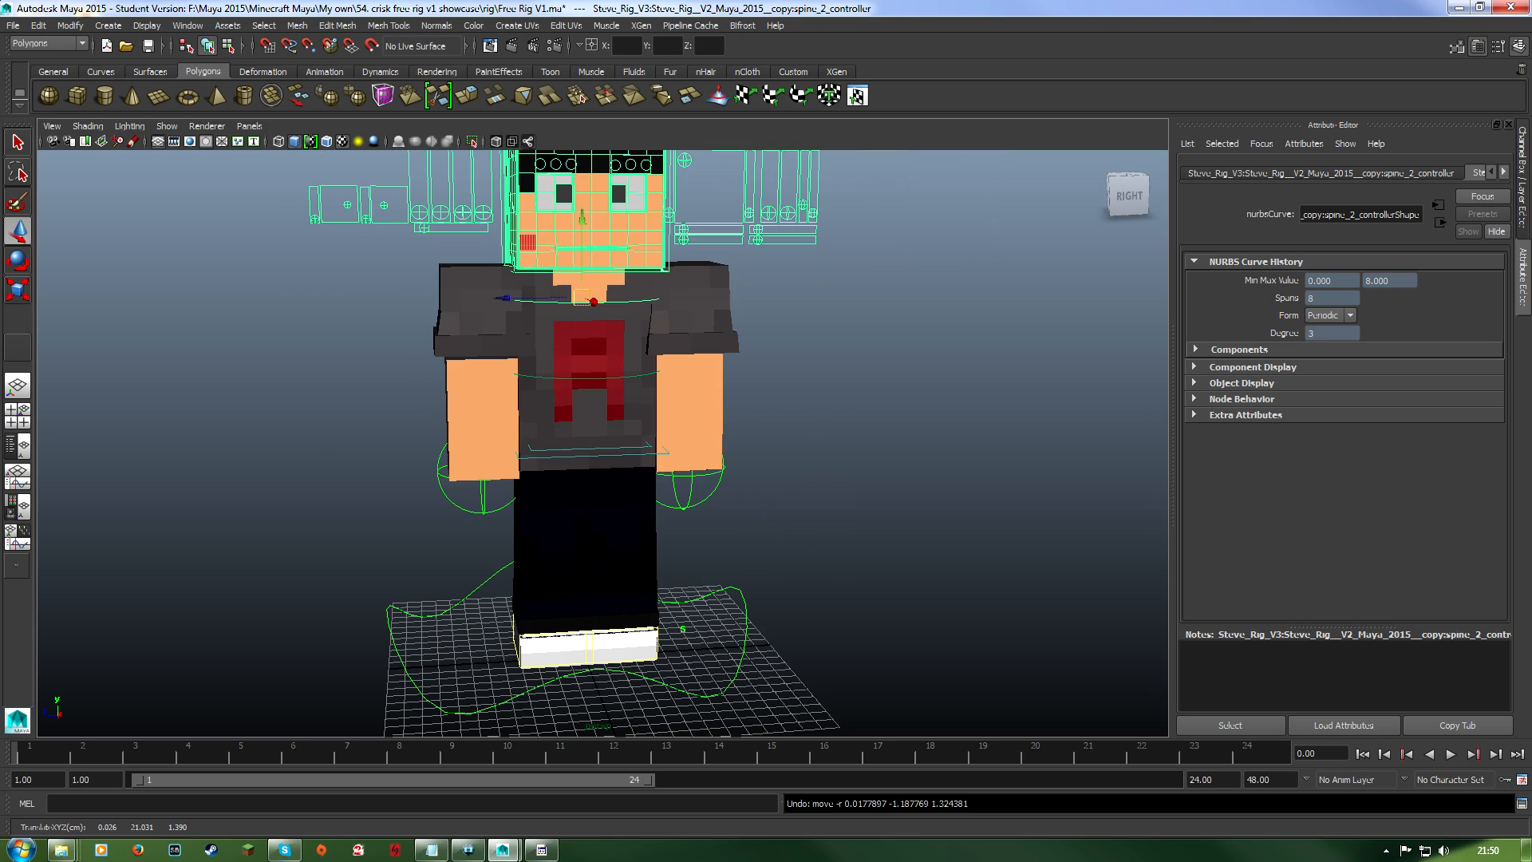
Try tilting the head sideways by rotating its controller at the neck and undo the rotation.
{"action": "left_click", "coordinate": [845, 383]}
{"action": "left_click_drag", "start_coordinate": [846, 383], "coordinate": [786, 378], "text": "alt"}
{"action": "middle_click_drag", "start_coordinate": [786, 378], "coordinate": [862, 610], "text": "alt"}
{"action": "scroll", "coordinate": [855, 530], "scroll_direction": "up", "scroll_amount": 4}
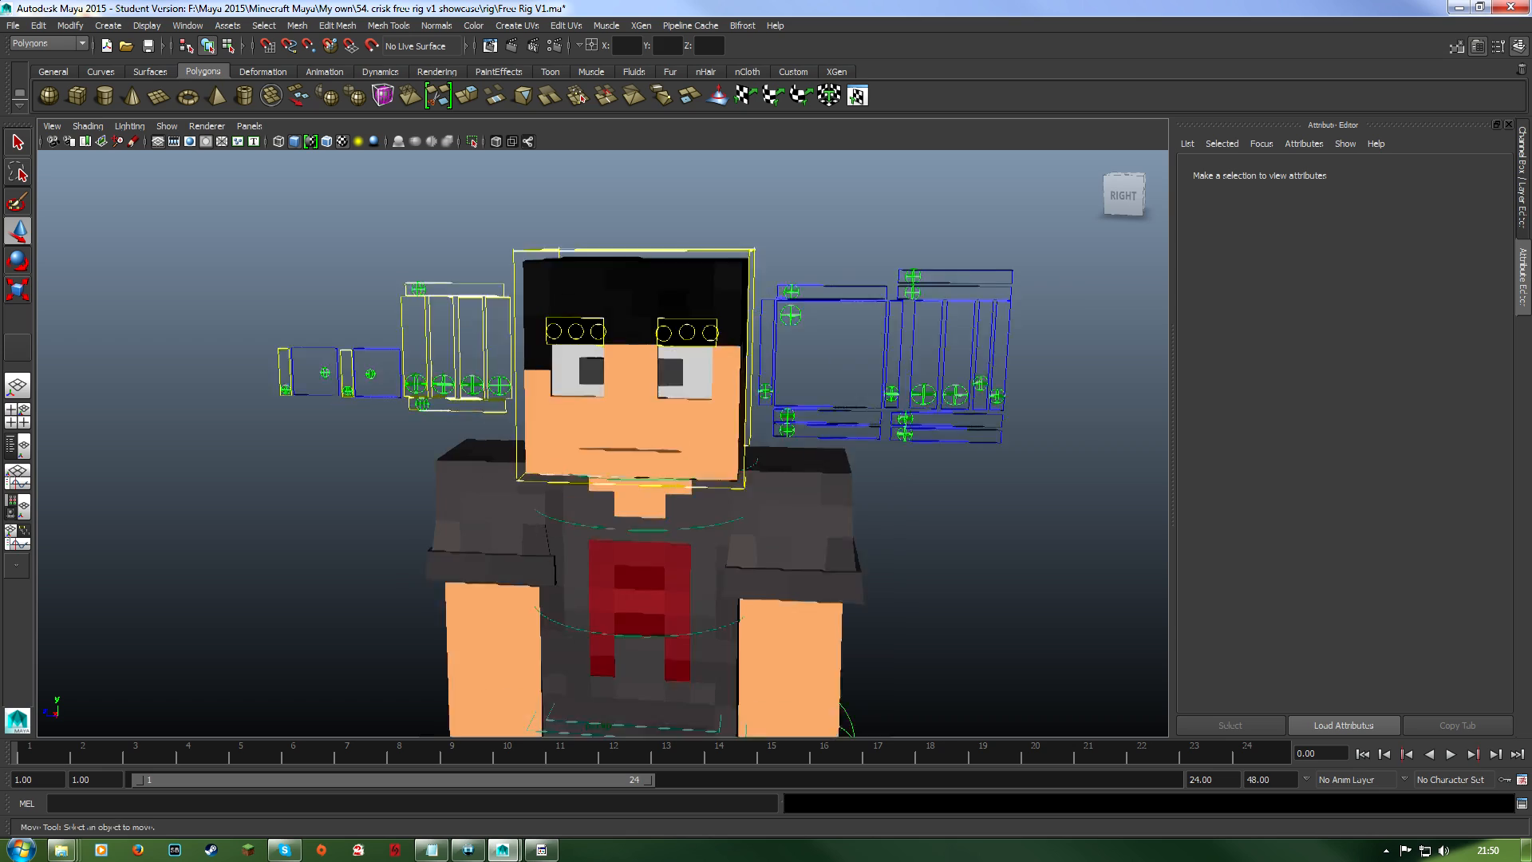
{"action": "left_click_drag", "start_coordinate": [861, 610], "coordinate": [929, 615], "text": "alt"}
{"action": "middle_click_drag", "start_coordinate": [929, 614], "coordinate": [875, 662], "text": "alt"}
{"action": "left_click_drag", "start_coordinate": [876, 662], "coordinate": [911, 702], "text": "alt"}
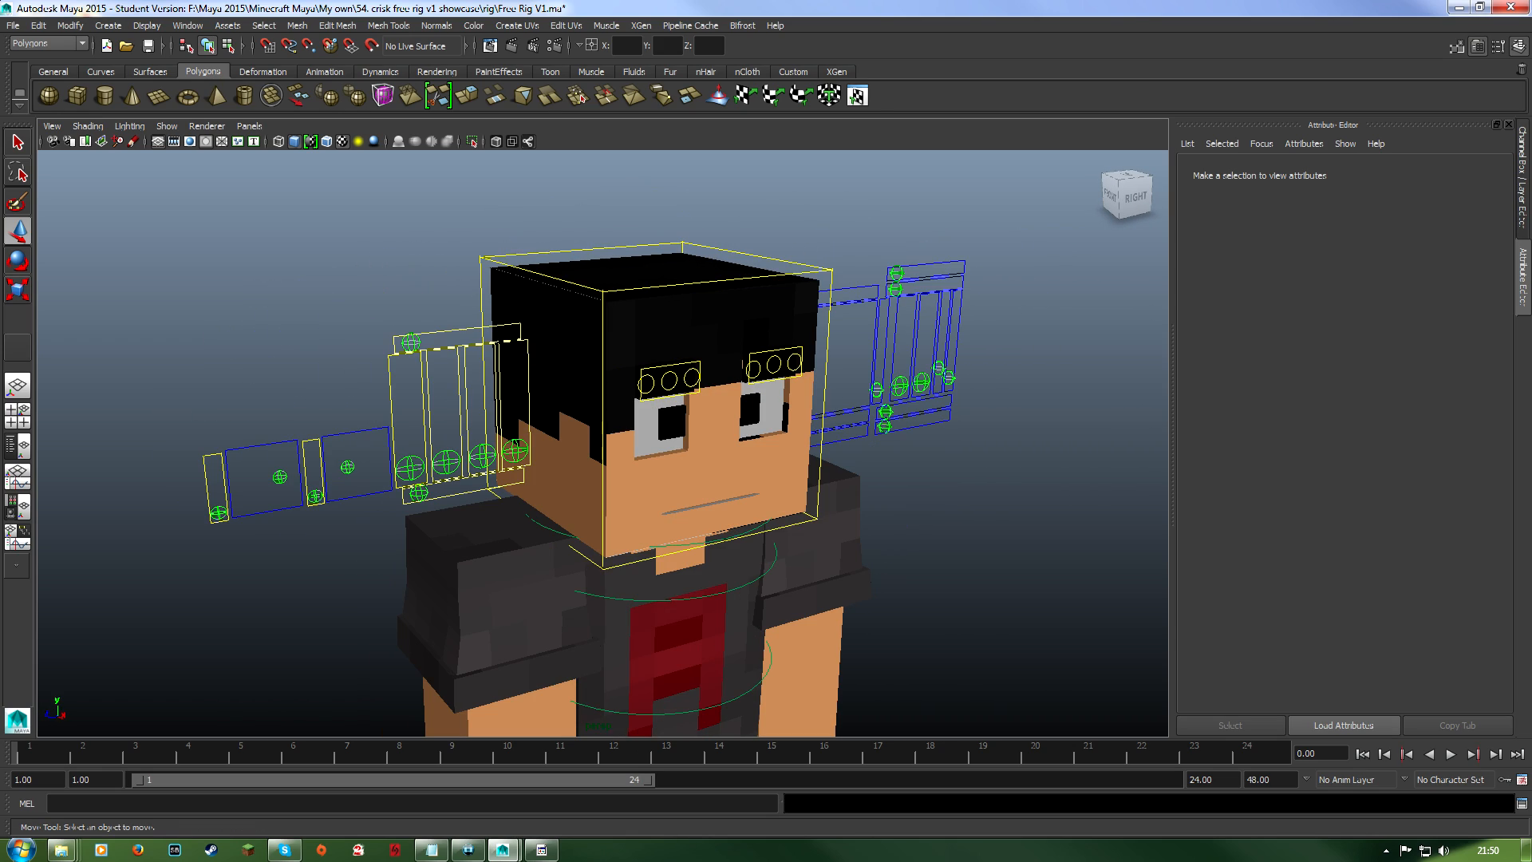
{"action": "left_click", "coordinate": [678, 551]}
{"action": "left_click_drag", "start_coordinate": [676, 466], "coordinate": [567, 450], "text": "alt"}
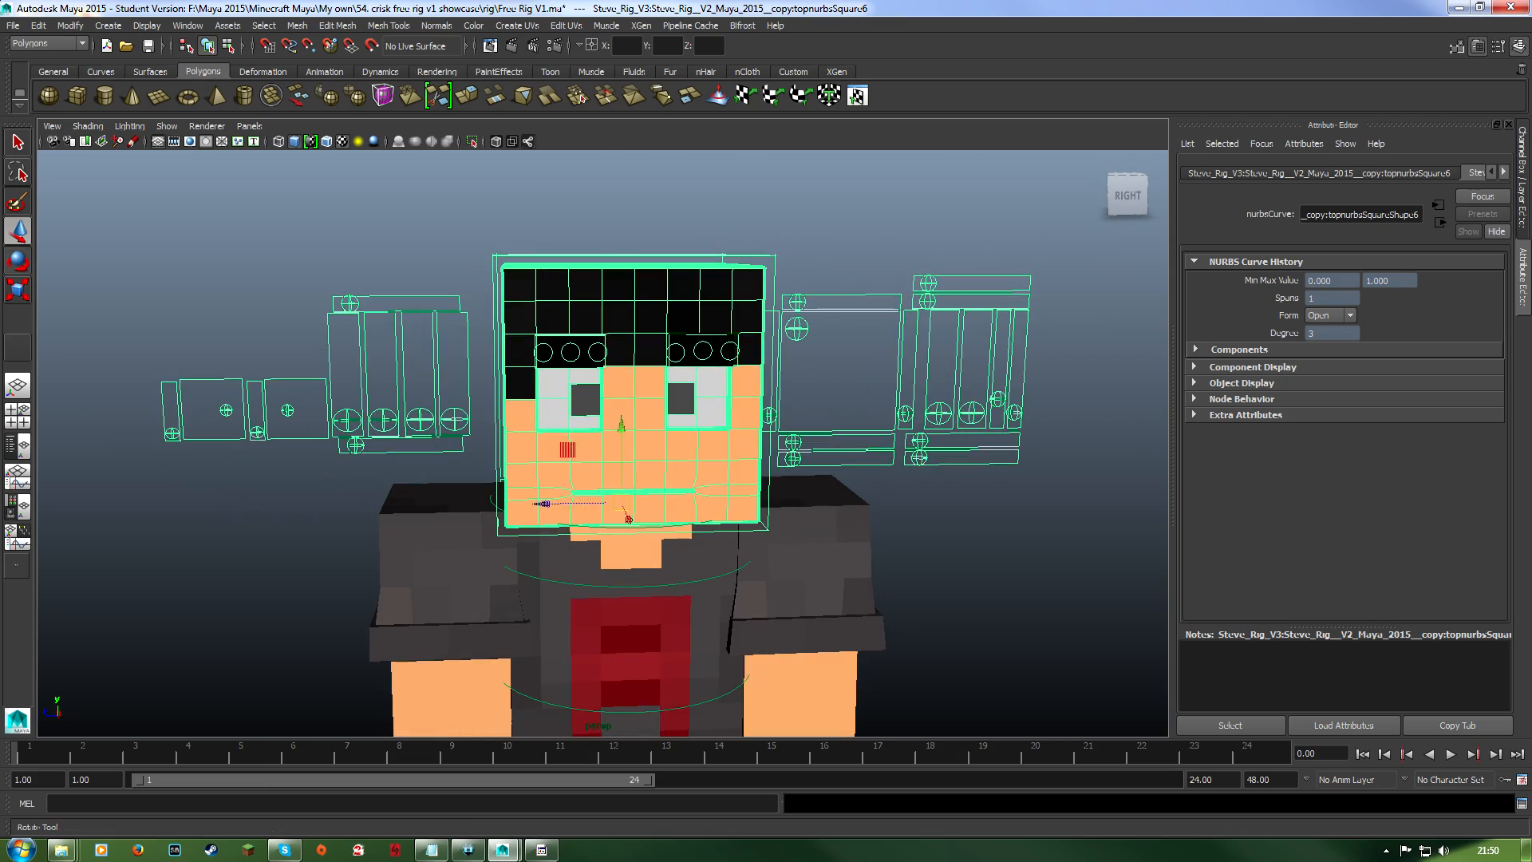
{"action": "left_click_drag", "start_coordinate": [598, 498], "coordinate": [650, 499]}
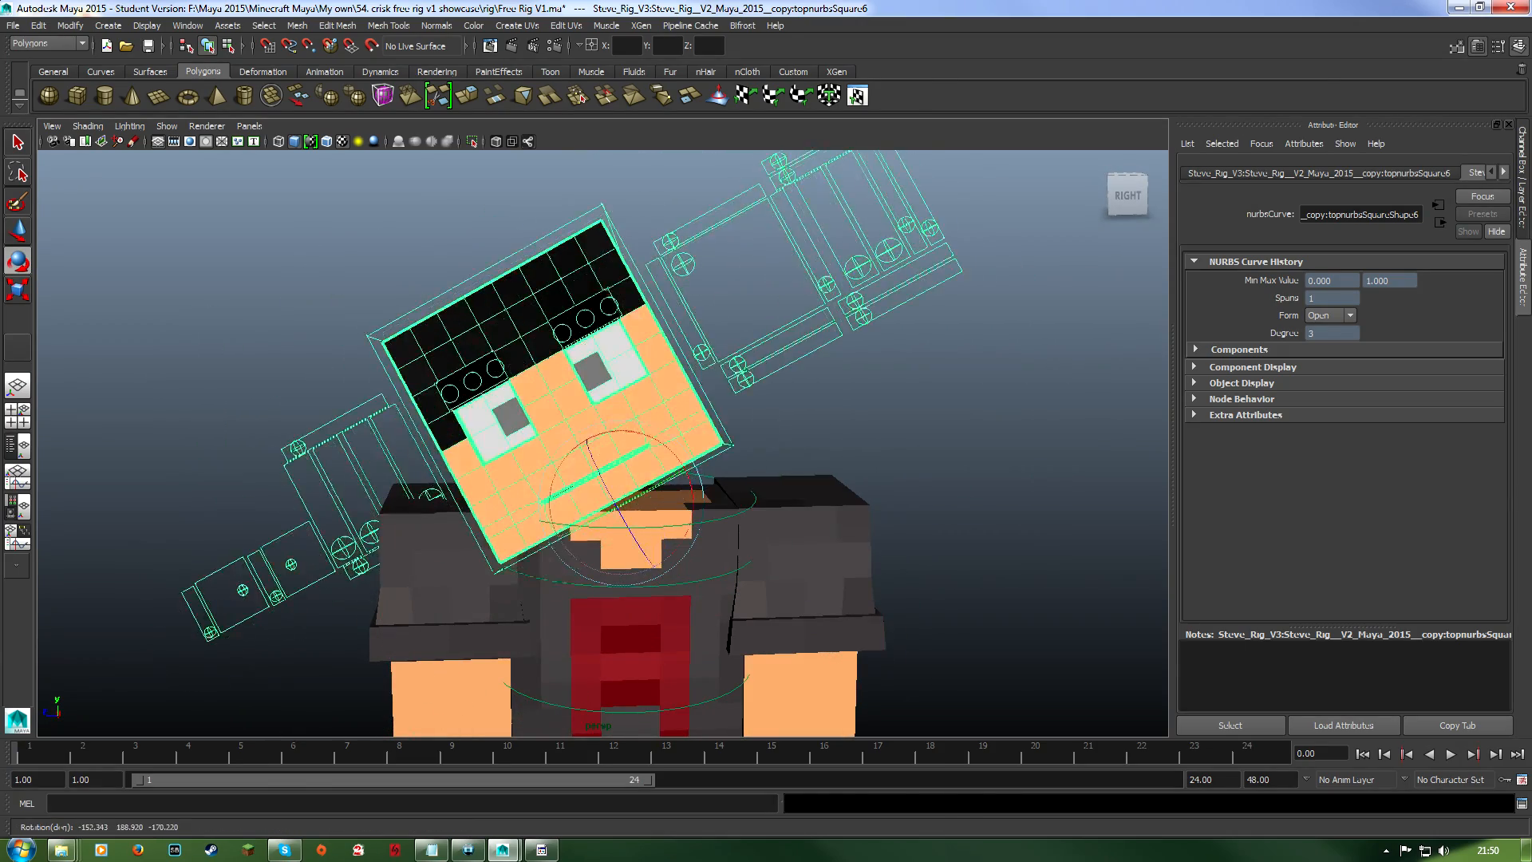
{"action": "key", "text": "ctrl+z"}
Examine the face and the facial control sliders beside the head, leaving nothing selected.
{"action": "left_click", "coordinate": [861, 220]}
{"action": "scroll", "coordinate": [602, 443], "scroll_direction": "up", "scroll_amount": 5}
{"action": "scroll", "coordinate": [603, 443], "scroll_direction": "down", "scroll_amount": 3}
{"action": "mouse_move", "coordinate": [590, 439]}
{"action": "left_mouse_down", "text": "alt"}
{"action": "mouse_move", "coordinate": [702, 471]}
{"action": "mouse_move", "coordinate": [678, 458]}
{"action": "mouse_move", "coordinate": [690, 455]}
{"action": "mouse_move", "coordinate": [574, 450]}
{"action": "left_mouse_up", "text": "alt"}
{"action": "scroll", "coordinate": [678, 459], "scroll_direction": "up", "scroll_amount": 5}
{"action": "middle_click_drag", "start_coordinate": [574, 451], "coordinate": [323, 427], "text": "alt"}
{"action": "scroll", "coordinate": [431, 443], "scroll_direction": "down", "scroll_amount": 4}
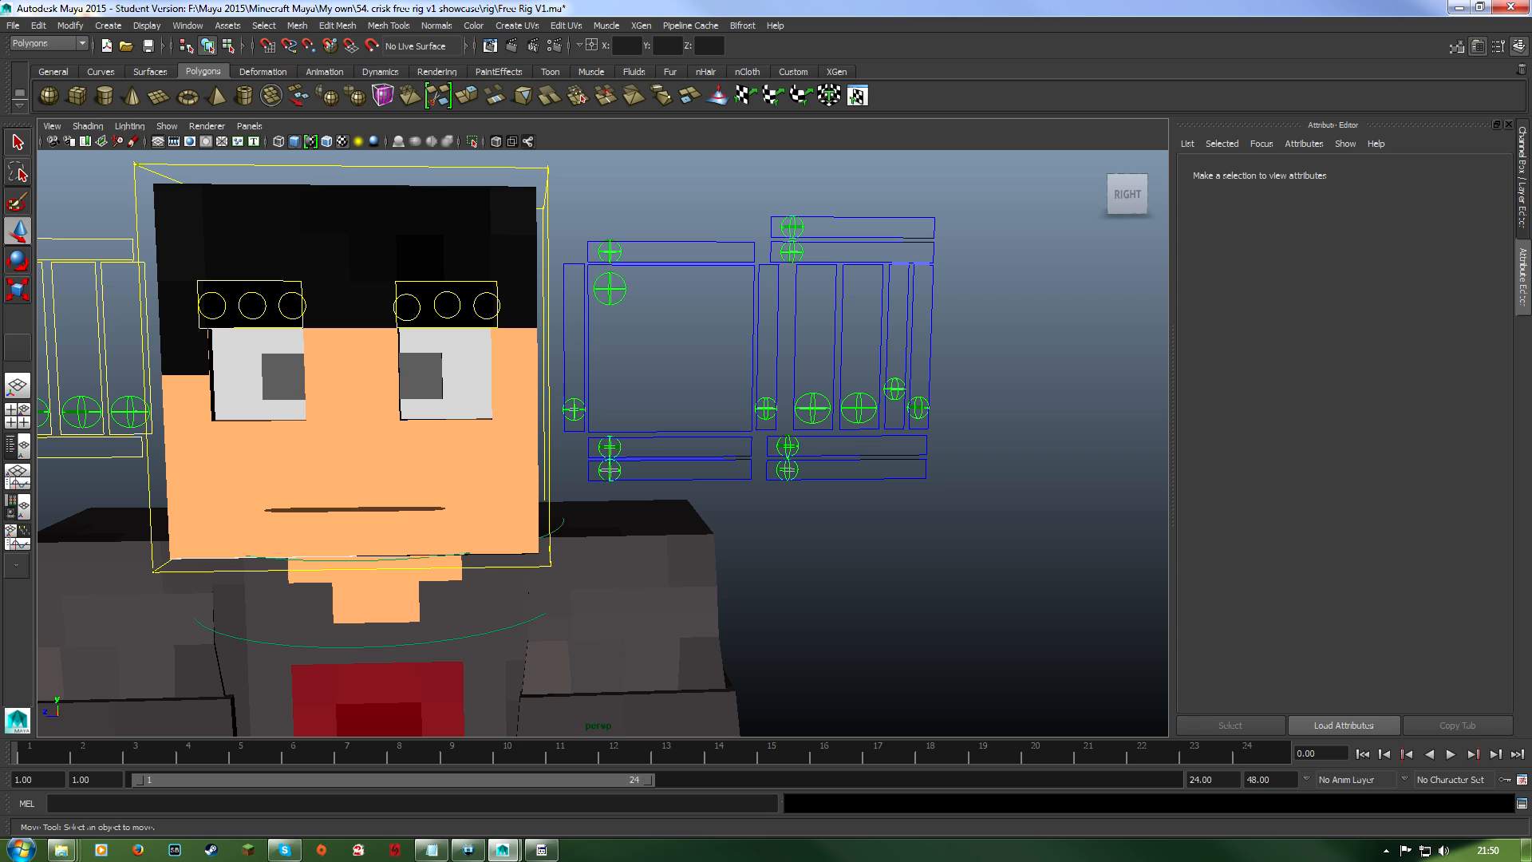
{"action": "left_click", "coordinate": [753, 327]}
{"action": "left_click", "coordinate": [805, 527]}
Try moving the round mouth controller in the large box beside the head and undo the moves.
{"action": "middle_click_drag", "start_coordinate": [805, 527], "coordinate": [985, 525], "text": "alt"}
{"action": "left_click", "coordinate": [789, 287]}
{"action": "left_click_drag", "start_coordinate": [797, 320], "coordinate": [800, 366], "text": "alt"}
{"action": "key", "text": "ctrl+z"}
{"action": "key", "text": "ctrl+z"}
{"action": "key", "text": "ctrl+z"}
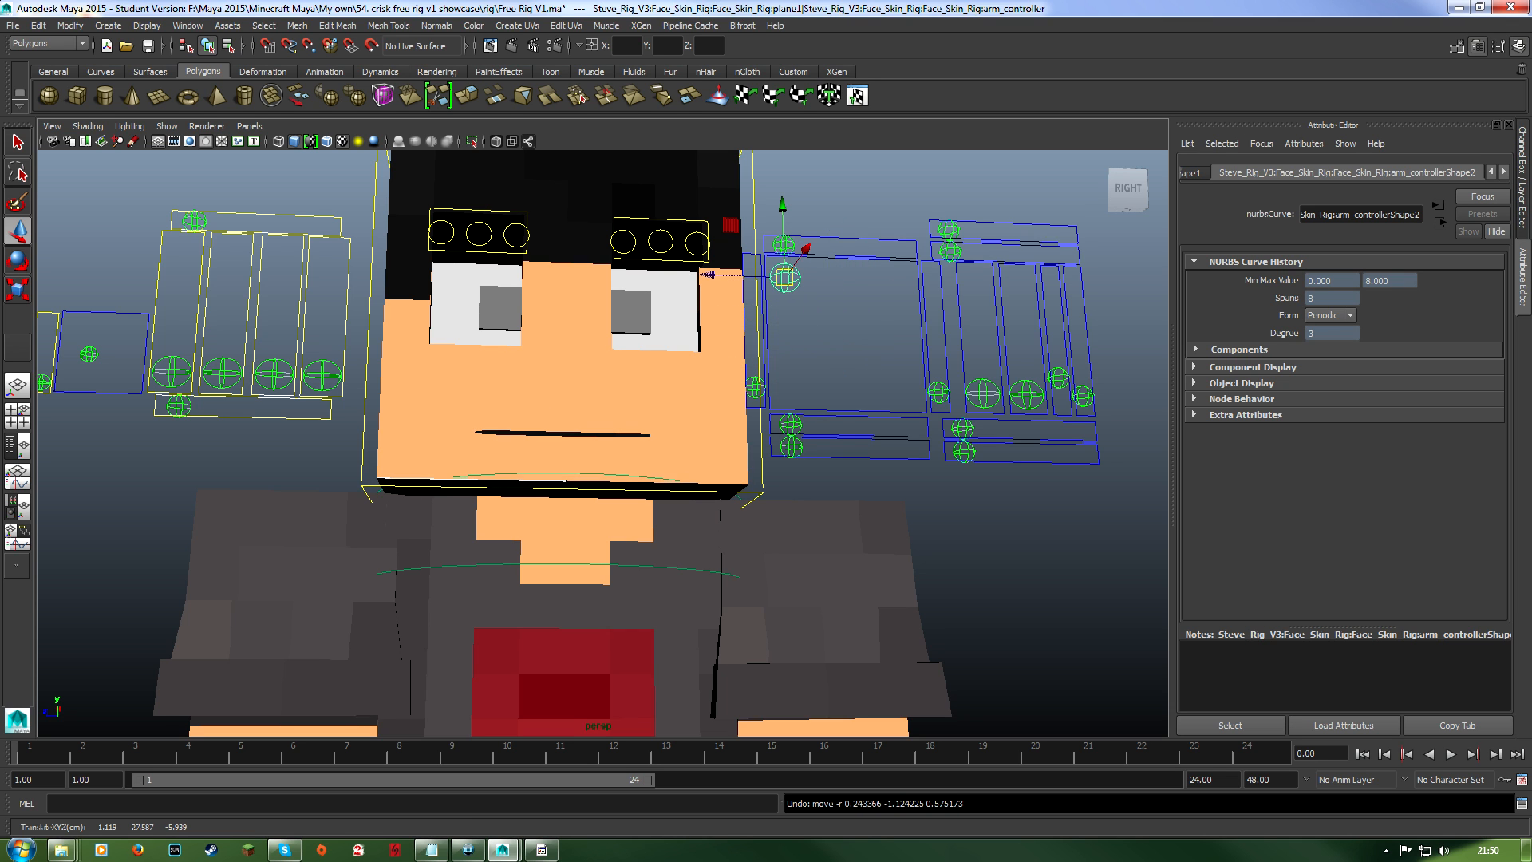
Try moving the round mouth controller diagonally toward the middle of its large box and undo it.
{"action": "left_click_drag", "start_coordinate": [800, 367], "coordinate": [790, 423], "text": "alt"}
{"action": "scroll", "coordinate": [602, 442], "scroll_direction": "up", "scroll_amount": 3}
{"action": "scroll", "coordinate": [602, 443], "scroll_direction": "down", "scroll_amount": 2}
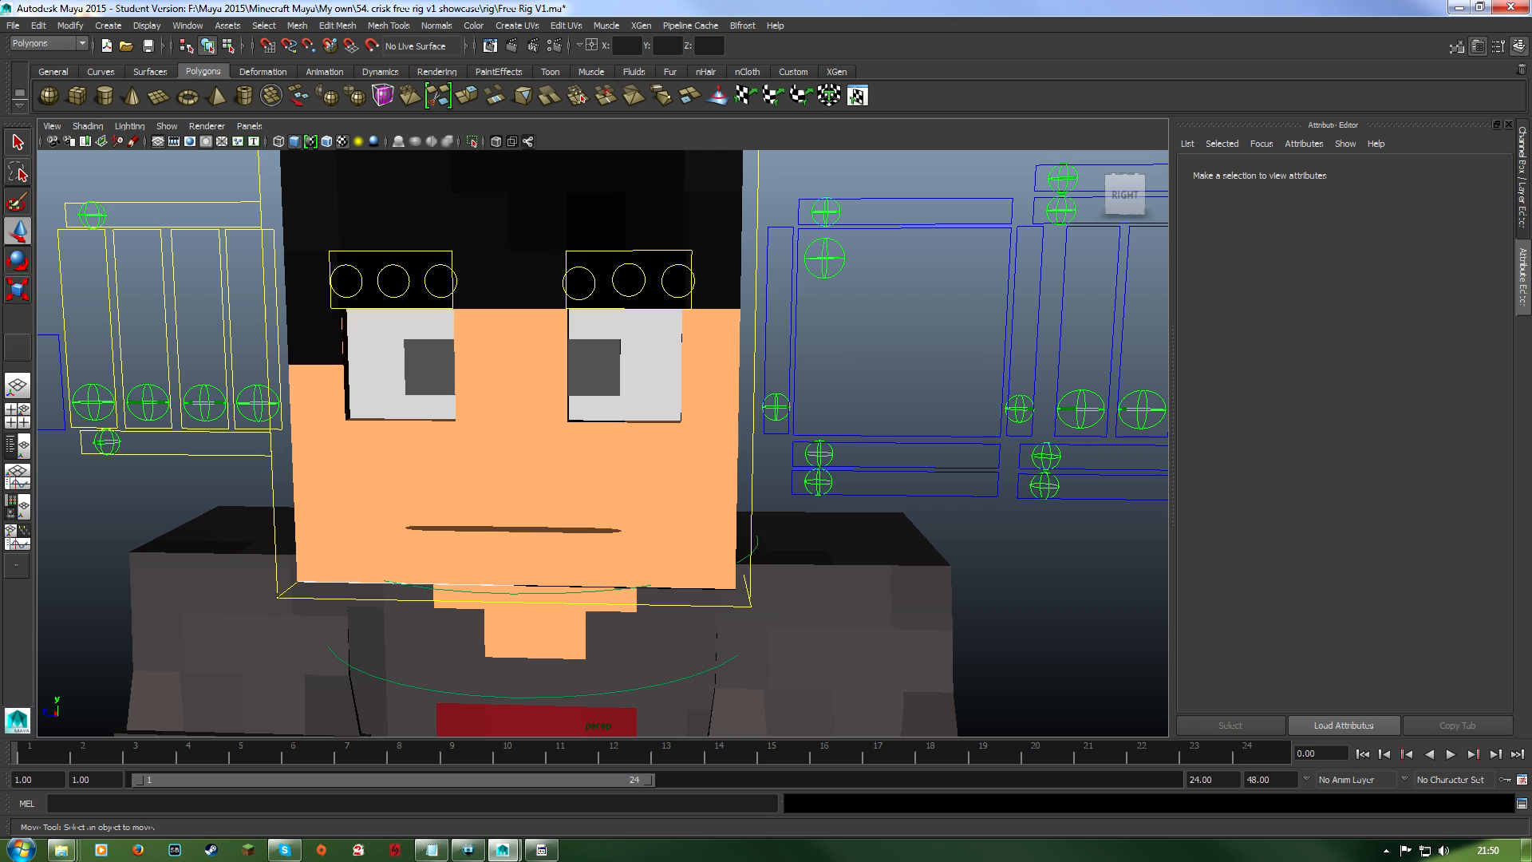
{"action": "left_click", "coordinate": [796, 319]}
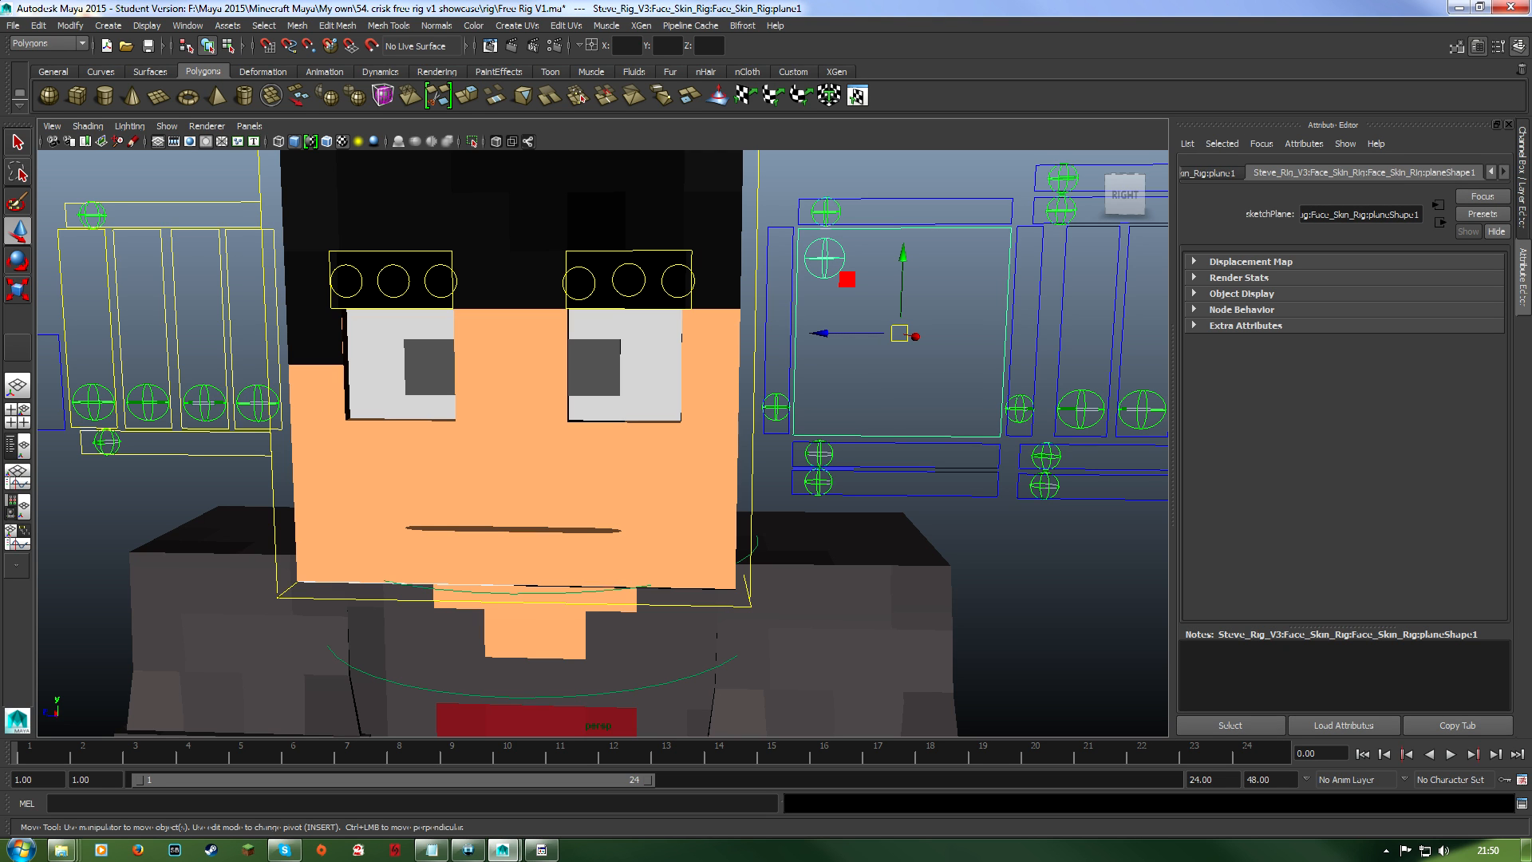
{"action": "left_click", "coordinate": [824, 257]}
{"action": "left_click_drag", "start_coordinate": [824, 258], "coordinate": [969, 331]}
{"action": "key", "text": "ctrl+z"}
Test the round mouth controller again from an angled view of the face and undo the move.
{"action": "left_click", "coordinate": [948, 355]}
{"action": "left_click_drag", "start_coordinate": [718, 383], "coordinate": [750, 373], "text": "alt"}
{"action": "scroll", "coordinate": [602, 443], "scroll_direction": "up", "scroll_amount": 4}
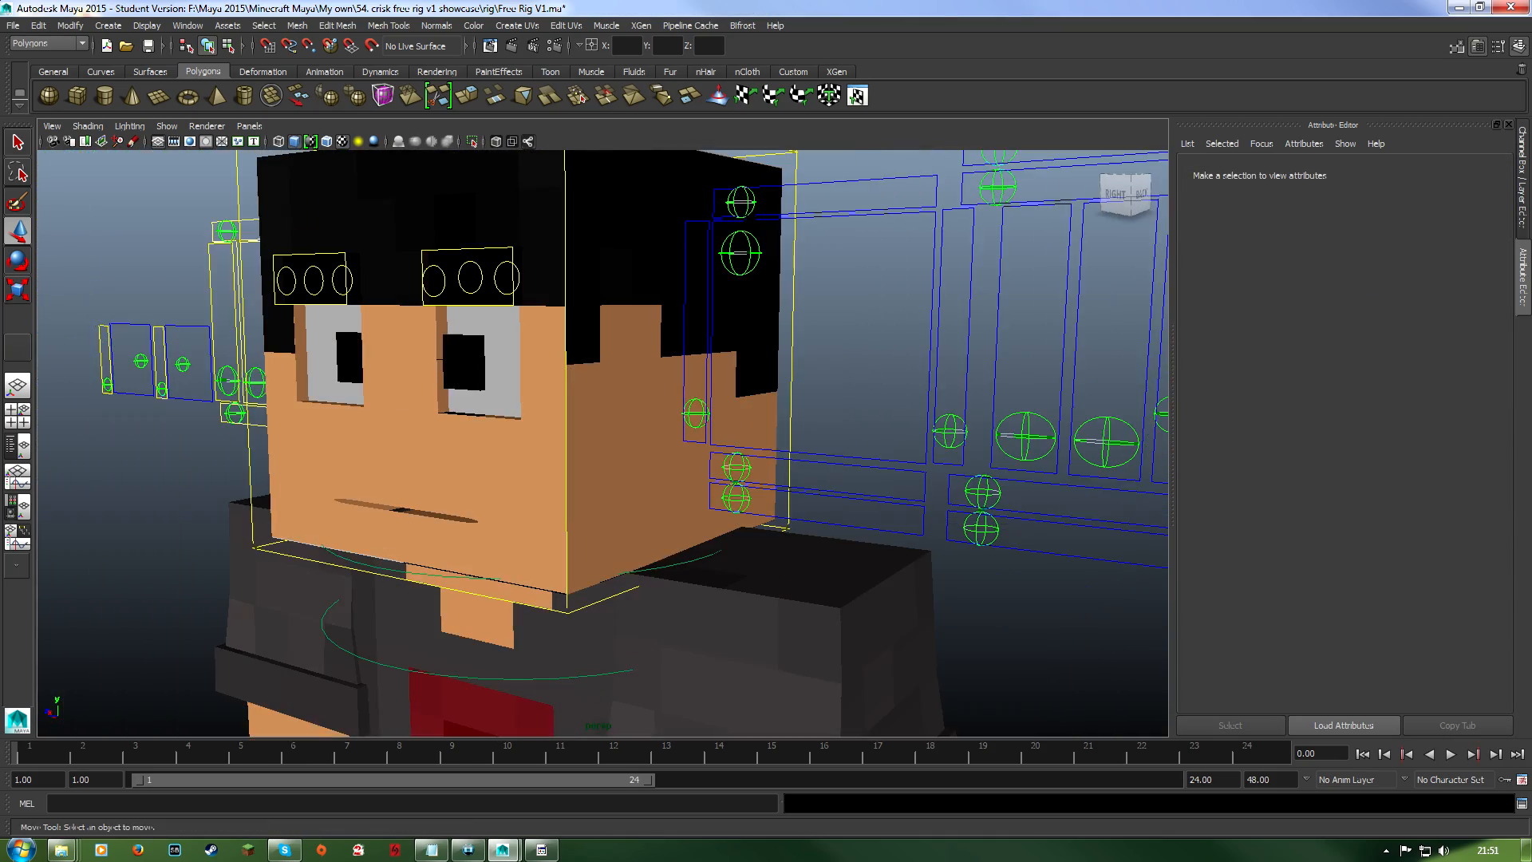
{"action": "left_click", "coordinate": [741, 254]}
{"action": "left_click_drag", "start_coordinate": [740, 254], "coordinate": [805, 279]}
{"action": "key", "text": "ctrl+z"}
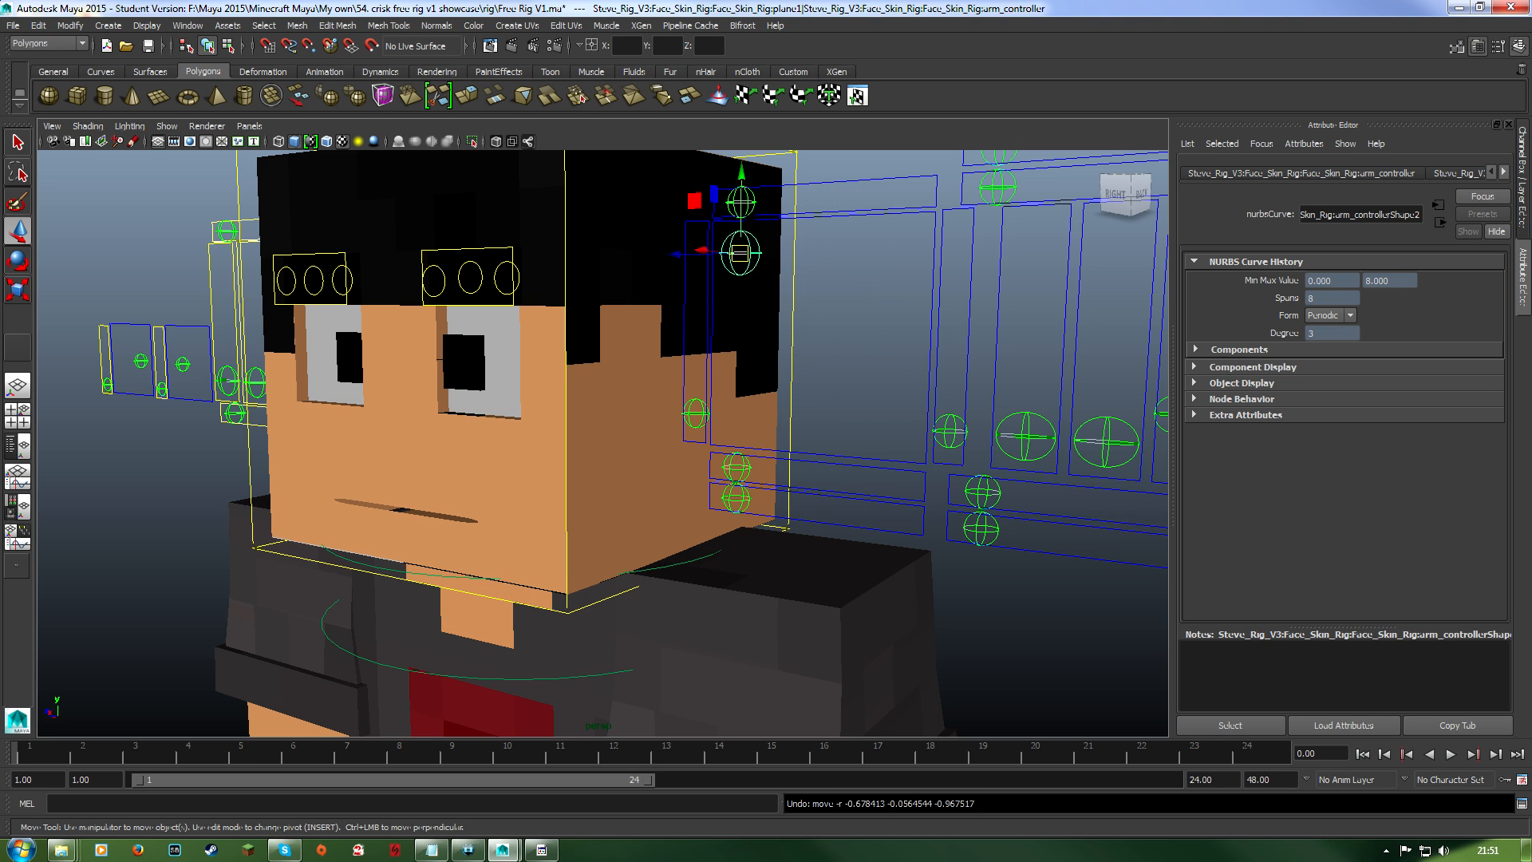
Try narrowing the mouth by raising the slider in the slim frame beside the large box, and undo it.
{"action": "scroll", "coordinate": [603, 442], "scroll_direction": "up", "scroll_amount": 3}
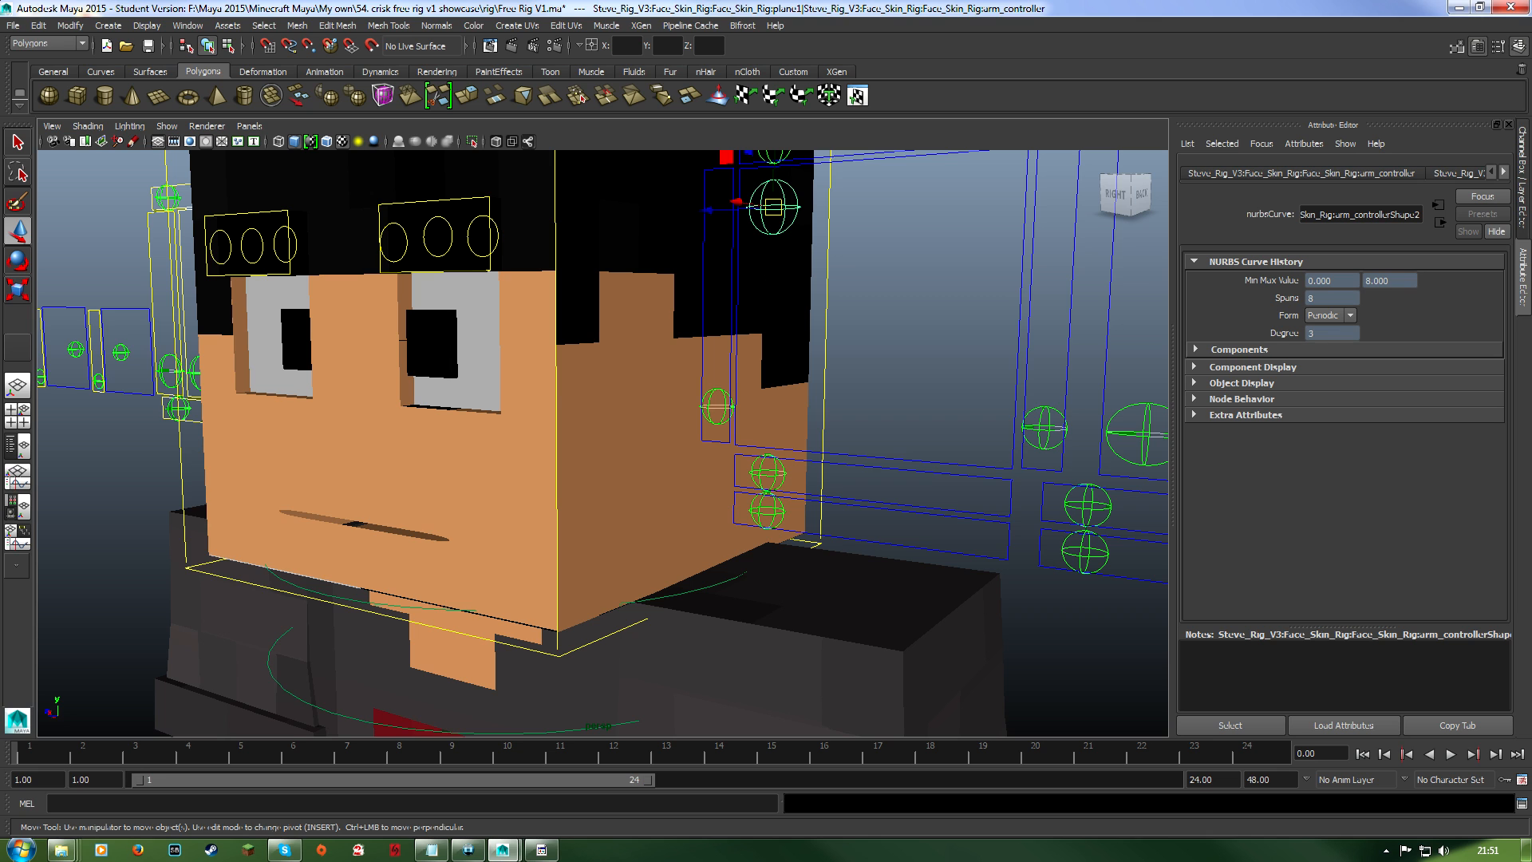
{"action": "key", "text": "super"}
{"action": "left_click", "coordinate": [712, 415]}
{"action": "left_click", "coordinate": [717, 407]}
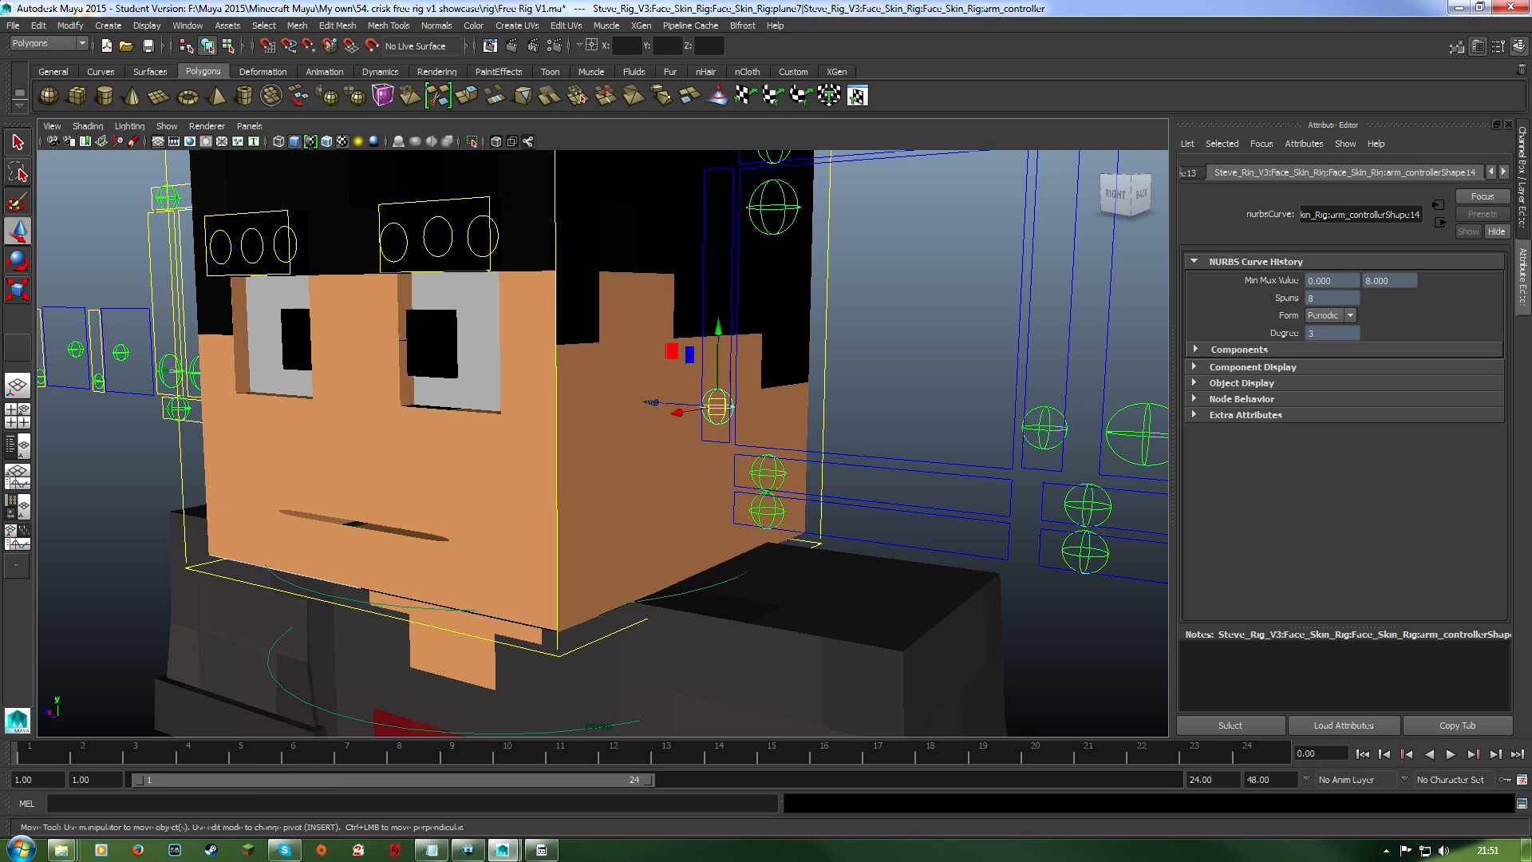
{"action": "left_click_drag", "start_coordinate": [717, 406], "coordinate": [797, 403], "text": "alt"}
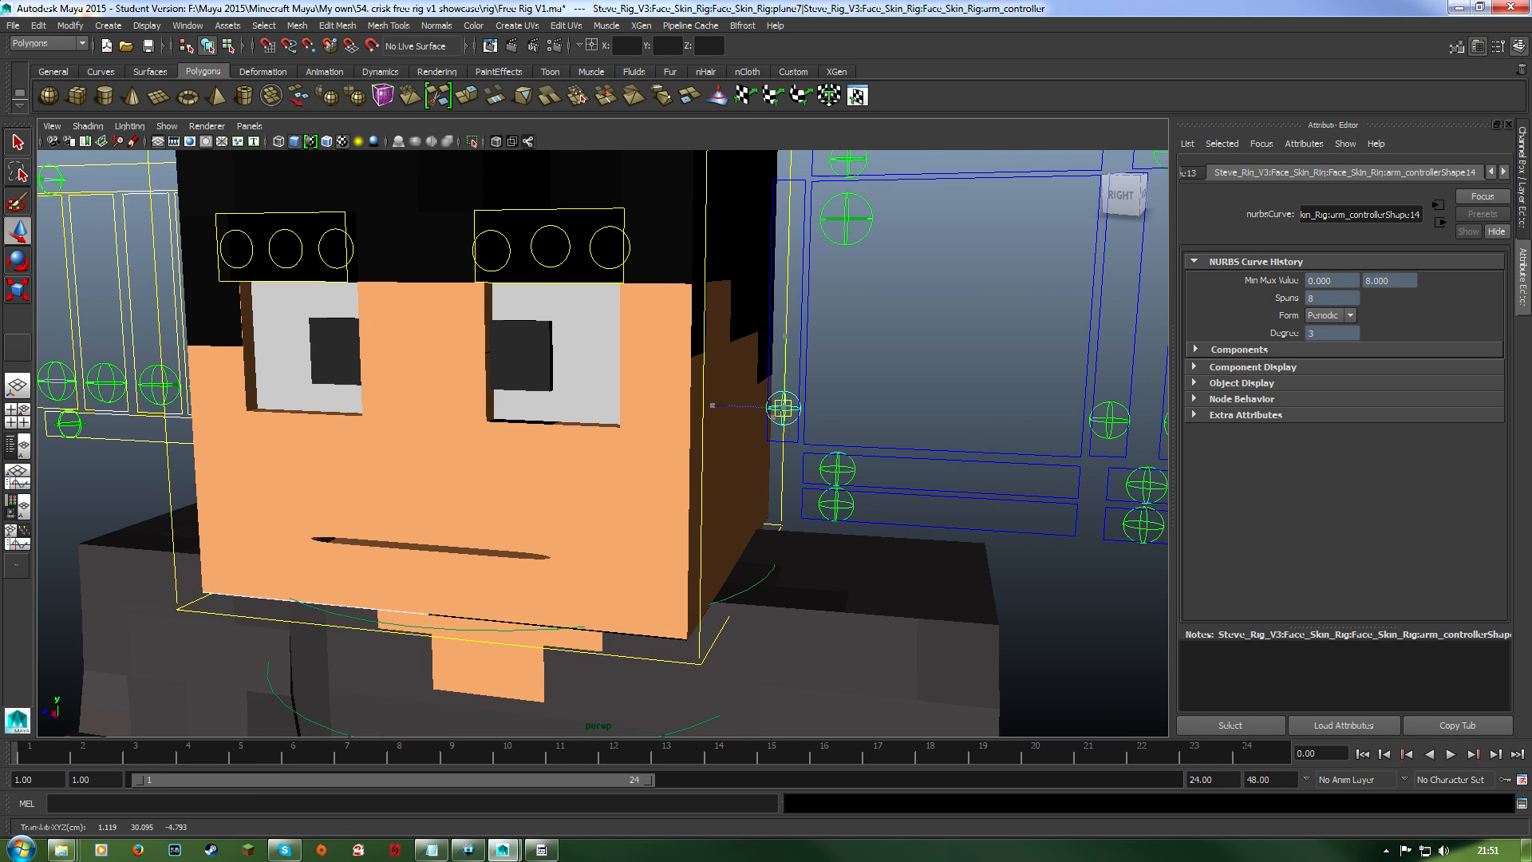
{"action": "left_click", "coordinate": [762, 344]}
{"action": "left_click", "coordinate": [778, 369]}
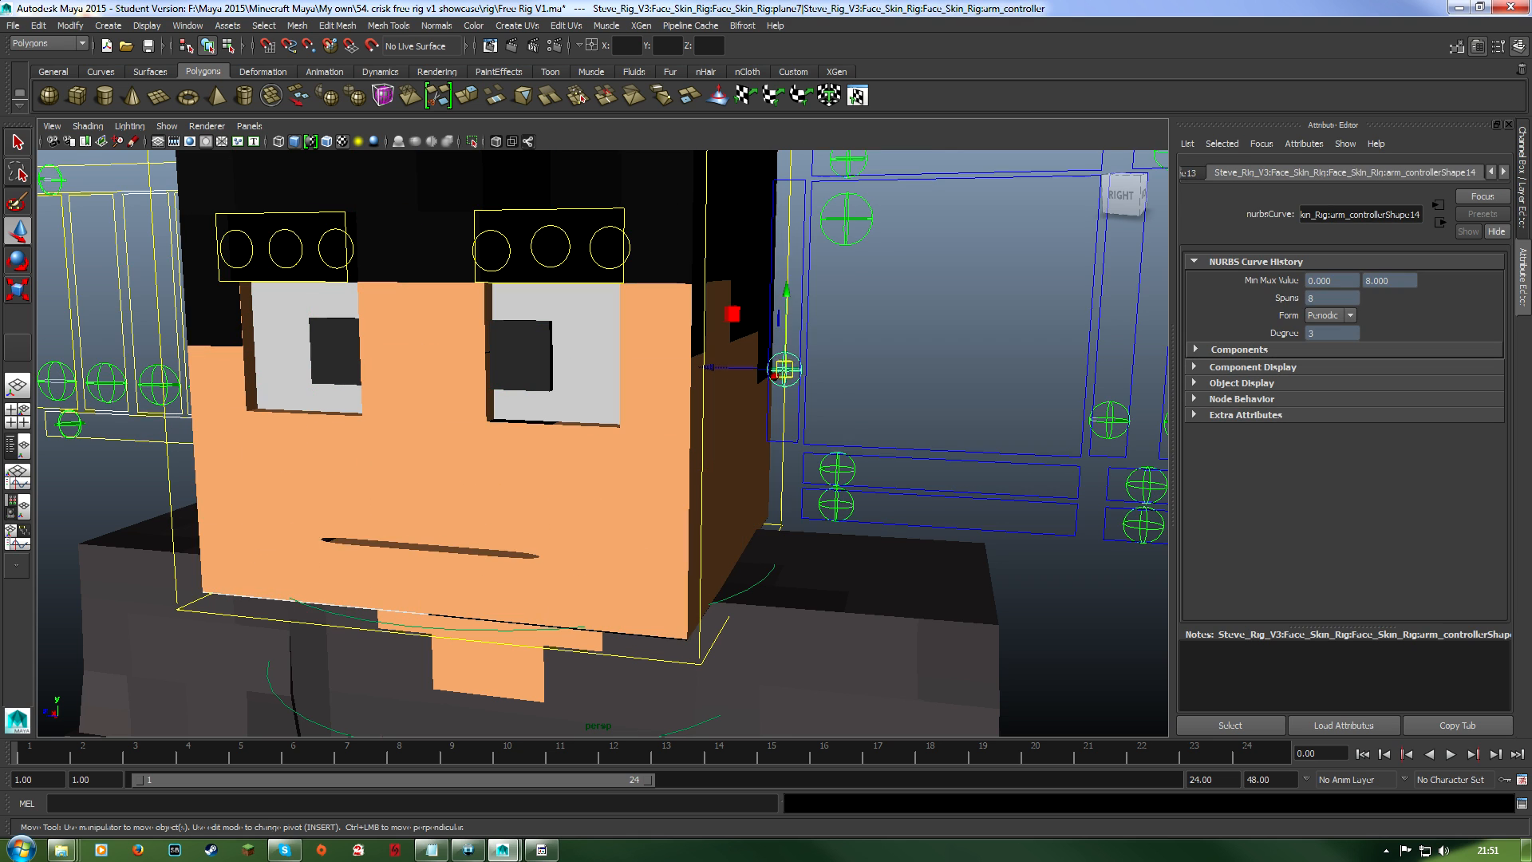
{"action": "key", "text": "ctrl+z"}
{"action": "key", "text": "ctrl+z"}
Try opening the mouth by moving the round controller toward the middle of the large box.
{"action": "left_click", "coordinate": [846, 218]}
{"action": "left_click_drag", "start_coordinate": [845, 218], "coordinate": [930, 301]}
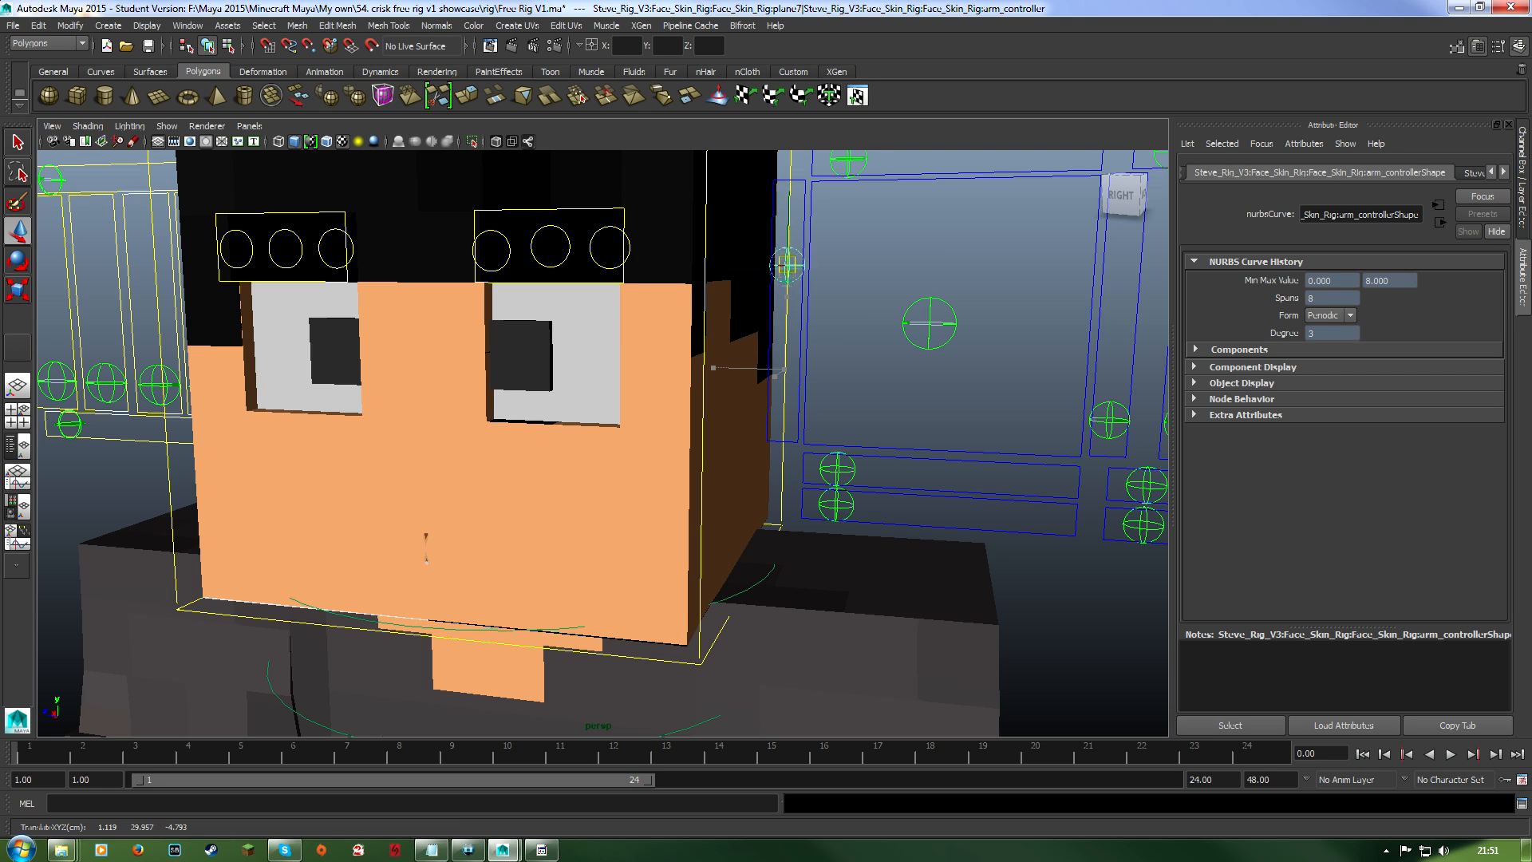
{"action": "scroll", "coordinate": [783, 409], "scroll_direction": "down", "scroll_amount": 4}
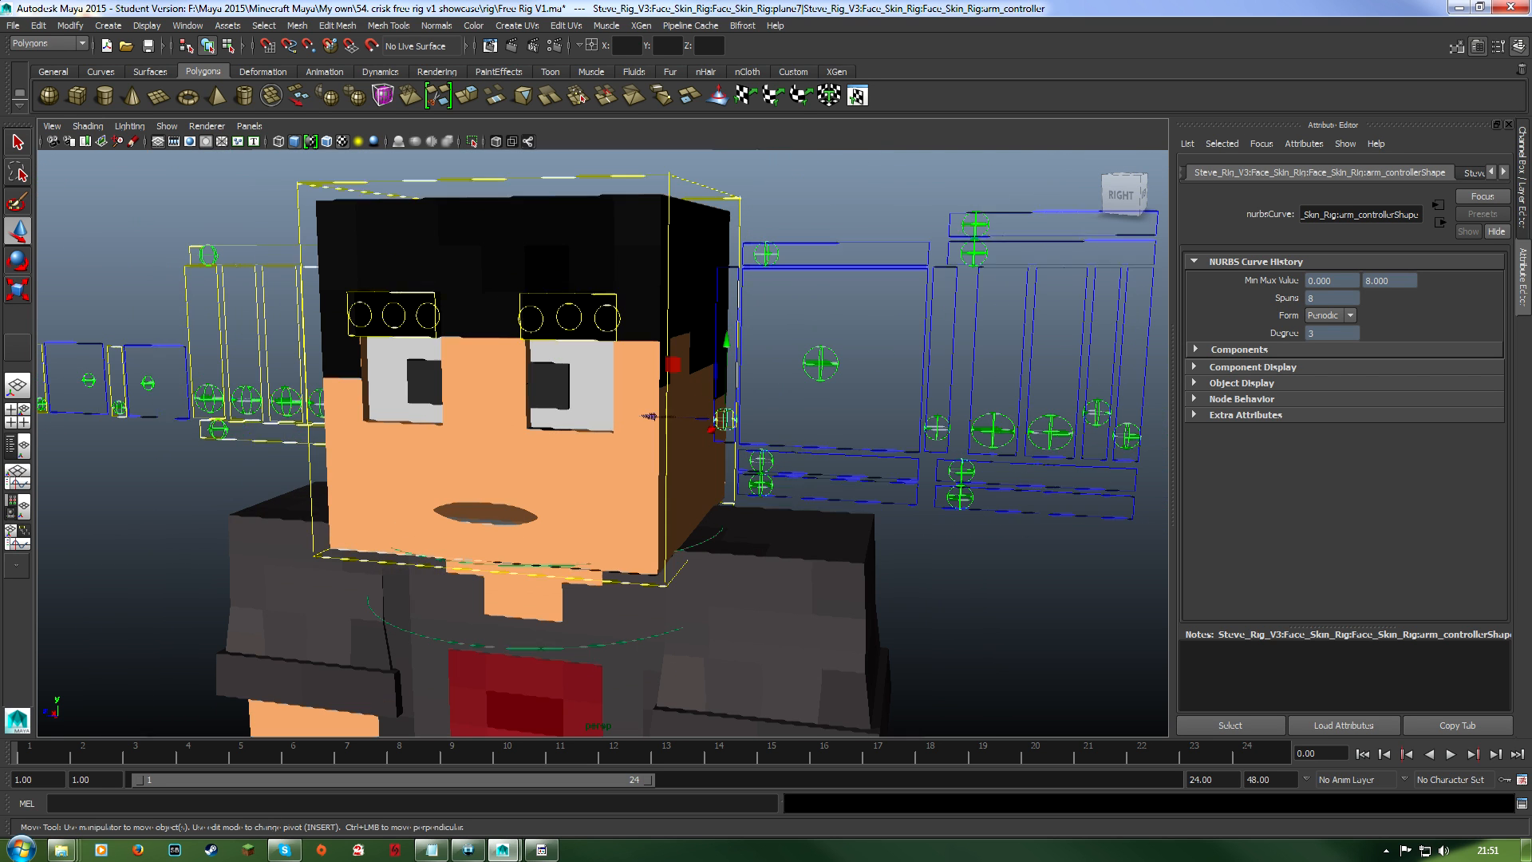
Try raising the slim slider on the far side of the large box to reshape the open mouth, and undo it.
{"action": "left_click", "coordinate": [937, 450]}
{"action": "left_click", "coordinate": [937, 431]}
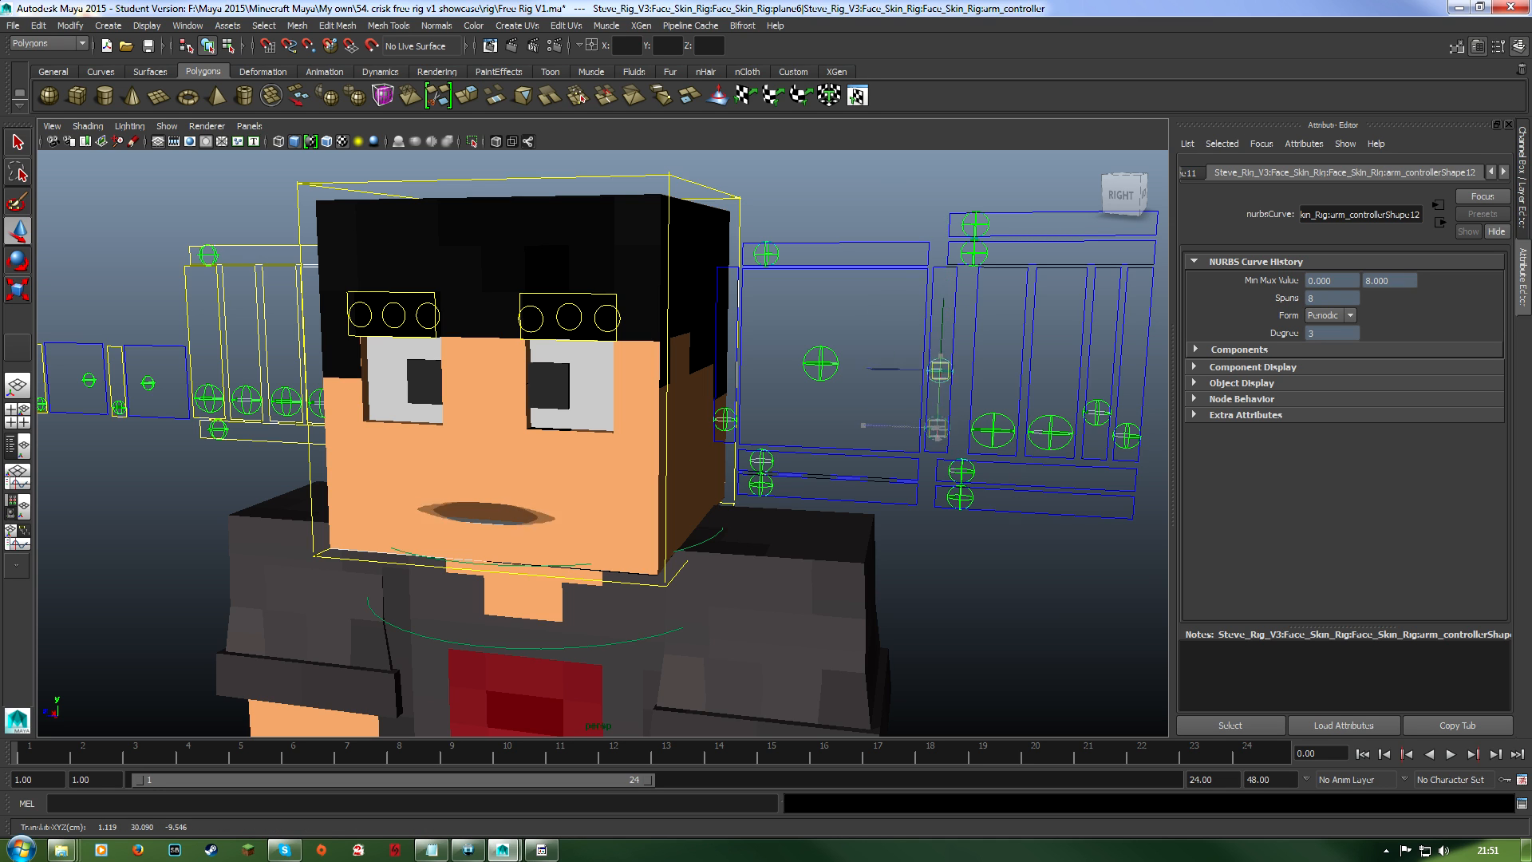
{"action": "key", "text": "ctrl+z"}
{"action": "key", "text": "ctrl+z"}
Try showing the teeth by sliding the controller along the strip above the large box to its far end.
{"action": "left_click", "coordinate": [756, 252]}
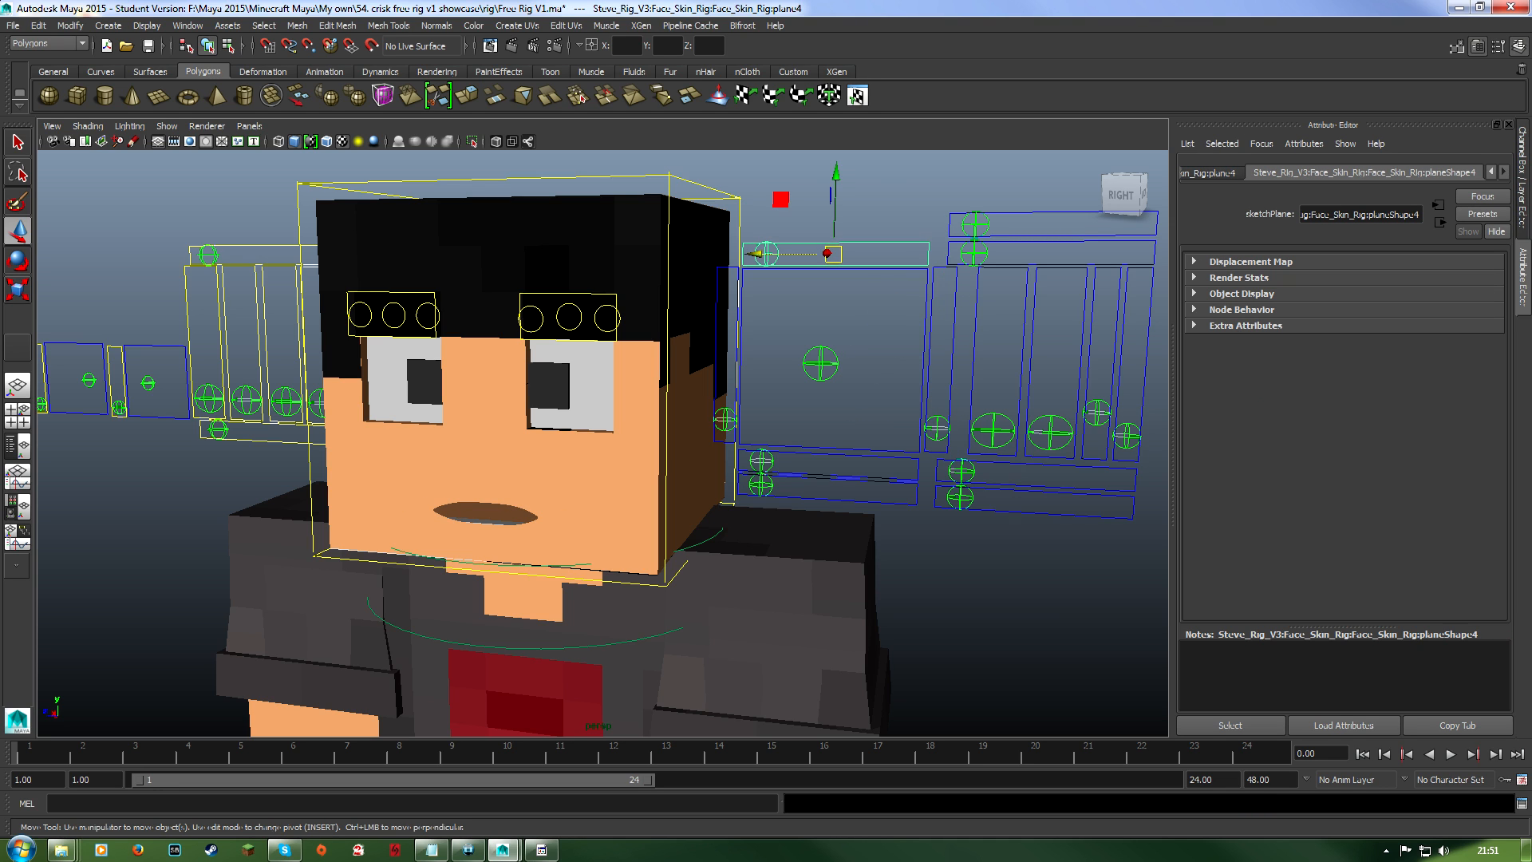
{"action": "left_click", "coordinate": [865, 203]}
{"action": "left_click", "coordinate": [758, 244]}
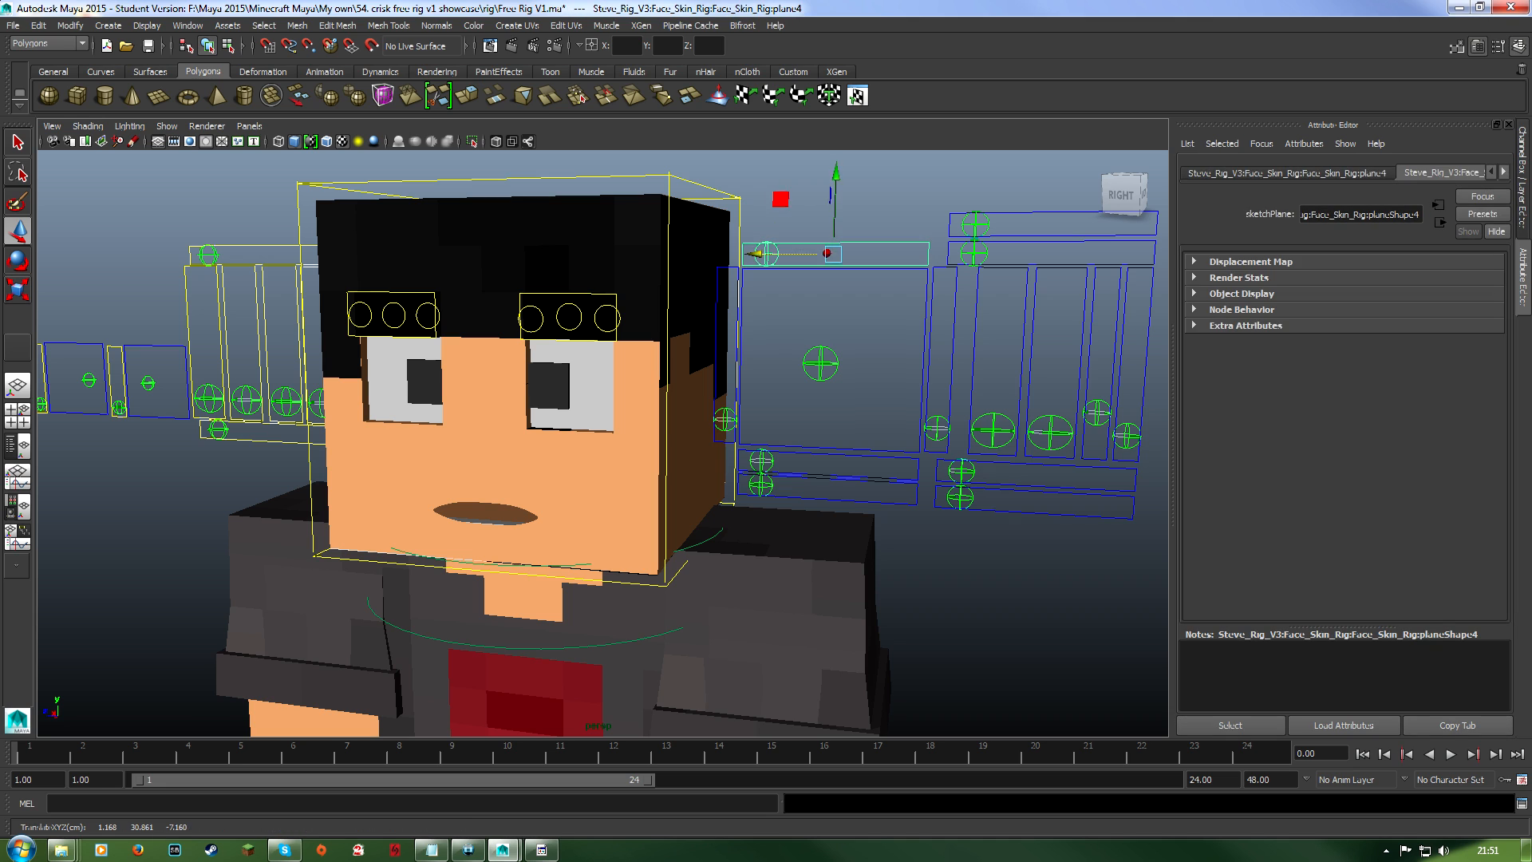
{"action": "left_click", "coordinate": [766, 254]}
{"action": "left_click_drag", "start_coordinate": [766, 254], "coordinate": [918, 232]}
{"action": "scroll", "coordinate": [813, 248], "scroll_direction": "up", "scroll_amount": 5}
Test moving the round mouth controller within its large box while the teeth are out.
{"action": "left_click", "coordinate": [1004, 252]}
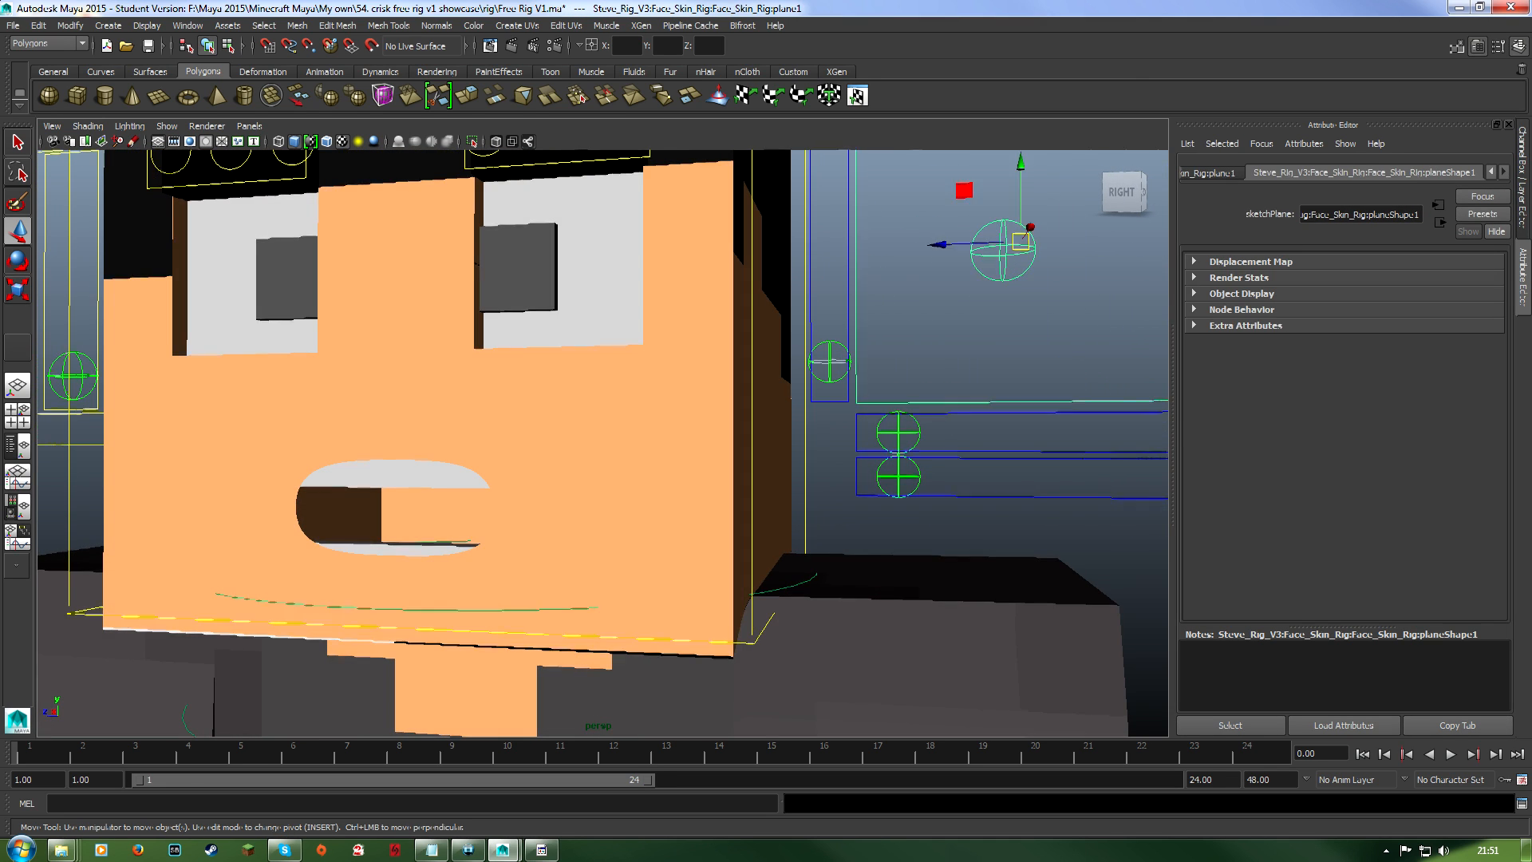
{"action": "scroll", "coordinate": [1003, 252], "scroll_direction": "down", "scroll_amount": 5}
{"action": "left_click", "coordinate": [818, 338]}
{"action": "left_click_drag", "start_coordinate": [822, 337], "coordinate": [901, 267]}
Undo the recent moves of the round mouth controller, the teeth slider and the slim slider near the head.
{"action": "key", "text": "ctrl+z"}
{"action": "key", "text": "ctrl+z"}
{"action": "key", "text": "ctrl+z"}
{"action": "key", "text": "ctrl+z"}
{"action": "key", "text": "ctrl+z"}
{"action": "key", "text": "ctrl+z"}
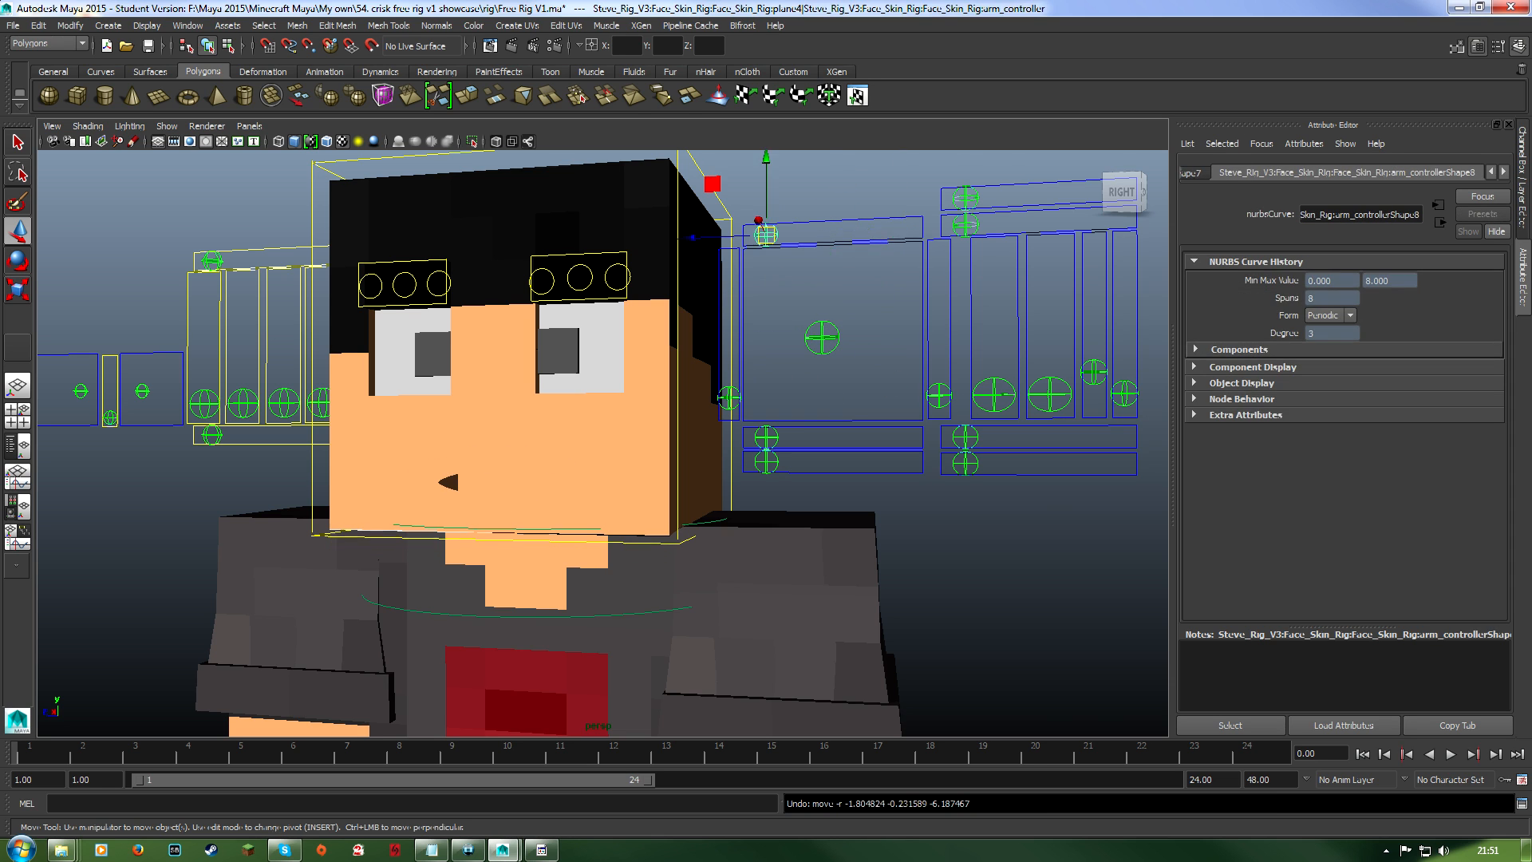
{"action": "key", "text": "ctrl+z"}
{"action": "key", "text": "ctrl+z"}
{"action": "key", "text": "ctrl+z"}
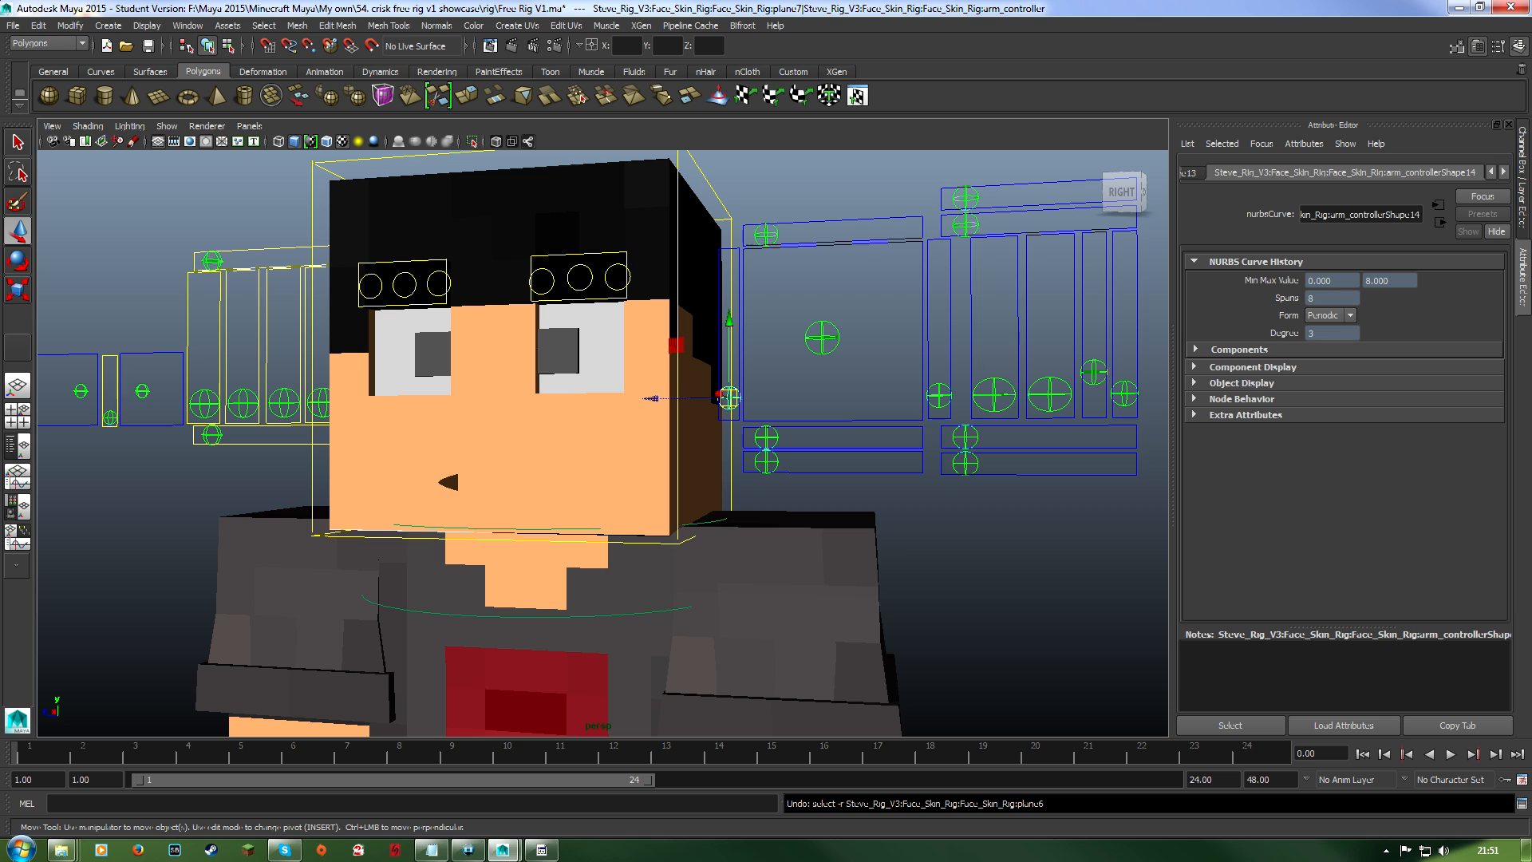
{"action": "key", "text": "ctrl+z"}
{"action": "key", "text": "ctrl+z"}
{"action": "key", "text": "ctrl+z"}
{"action": "key", "text": "ctrl+z"}
{"action": "key", "text": "ctrl+z"}
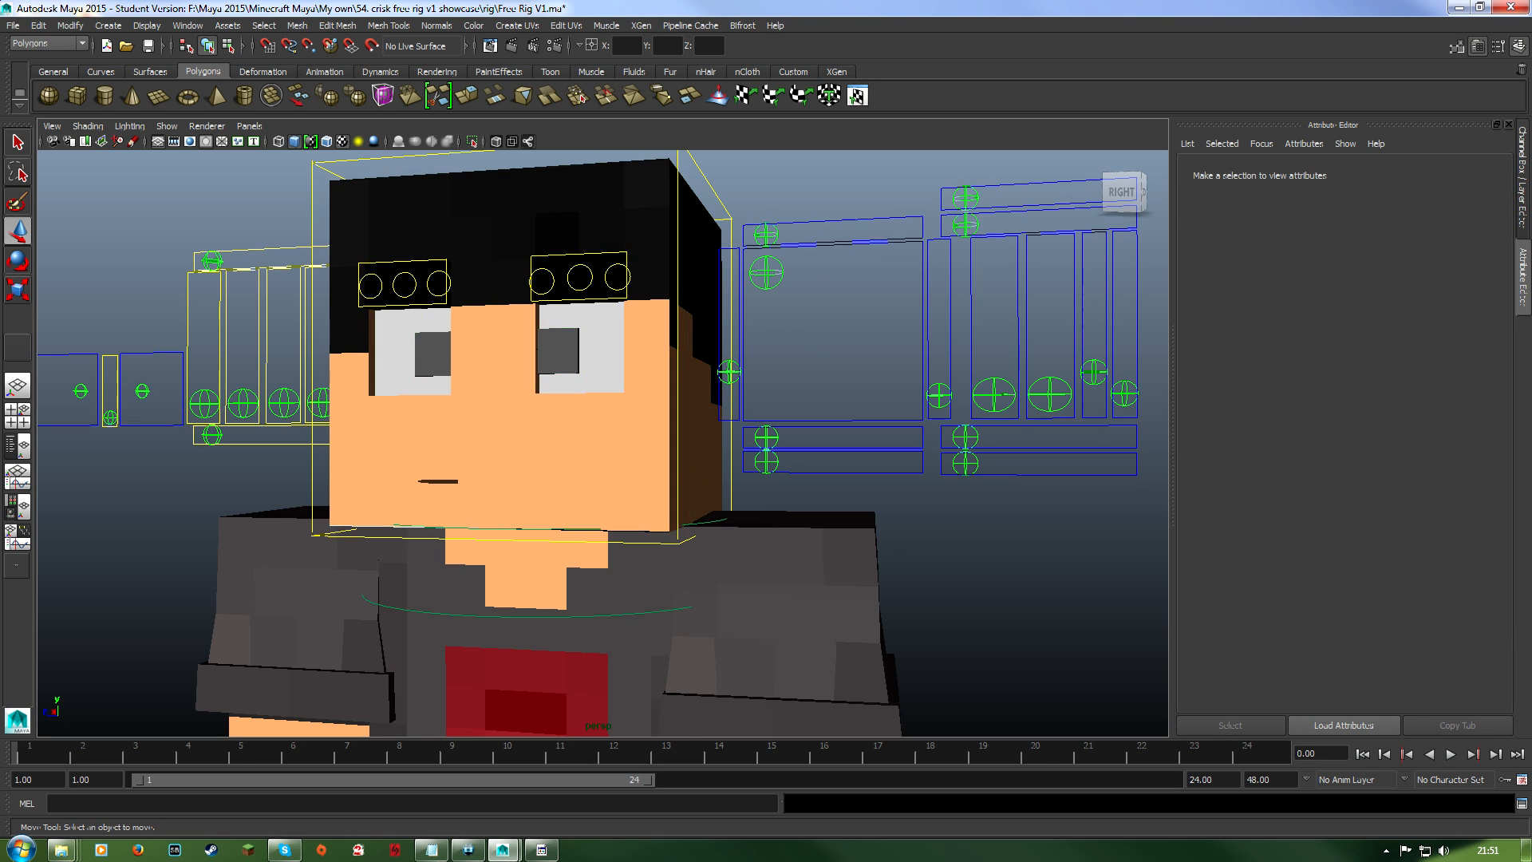
{"action": "key", "text": "ctrl+z"}
{"action": "key", "text": "ctrl+z"}
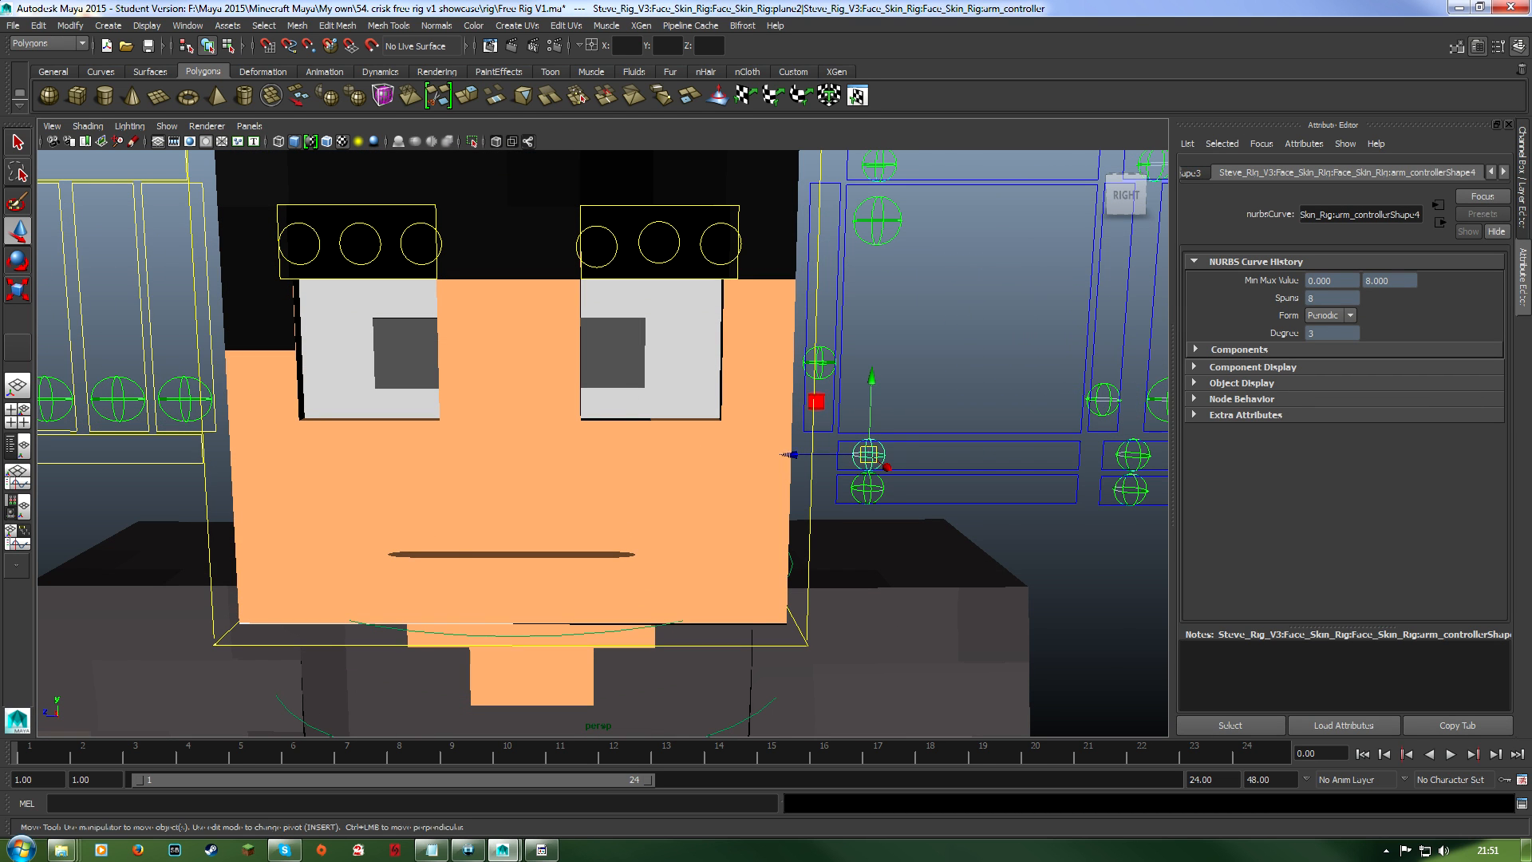
{"action": "key", "text": "ctrl+z"}
{"action": "key", "text": "ctrl+z"}
{"action": "key", "text": "ctrl+z"}
{"action": "key", "text": "ctrl+z"}
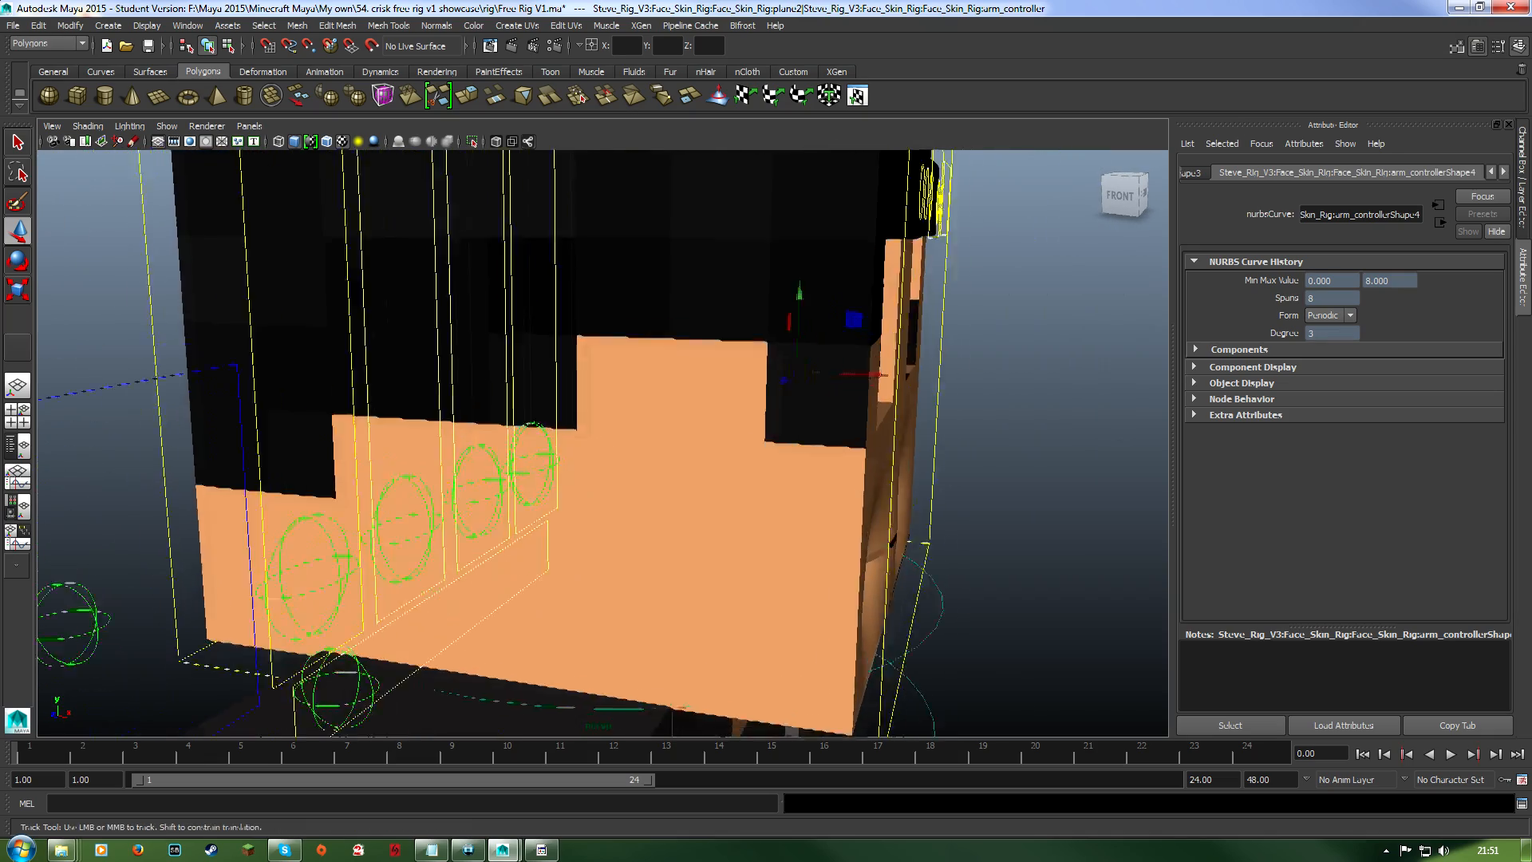
Try the slider in the upper strip beneath the large box together with the round mouth controller, and undo the moves.
{"action": "middle_click_drag", "start_coordinate": [850, 517], "coordinate": [715, 470], "text": "alt"}
{"action": "mouse_move", "coordinate": [715, 471]}
{"action": "right_mouse_down", "text": "alt"}
{"action": "mouse_move", "coordinate": [853, 471]}
{"action": "mouse_move", "coordinate": [734, 471]}
{"action": "right_mouse_up", "text": "alt"}
{"action": "left_click_drag", "start_coordinate": [734, 470], "coordinate": [533, 477], "text": "alt"}
{"action": "left_click", "coordinate": [761, 204]}
{"action": "left_click_drag", "start_coordinate": [761, 204], "coordinate": [820, 191], "text": "alt"}
{"action": "left_click", "coordinate": [766, 190]}
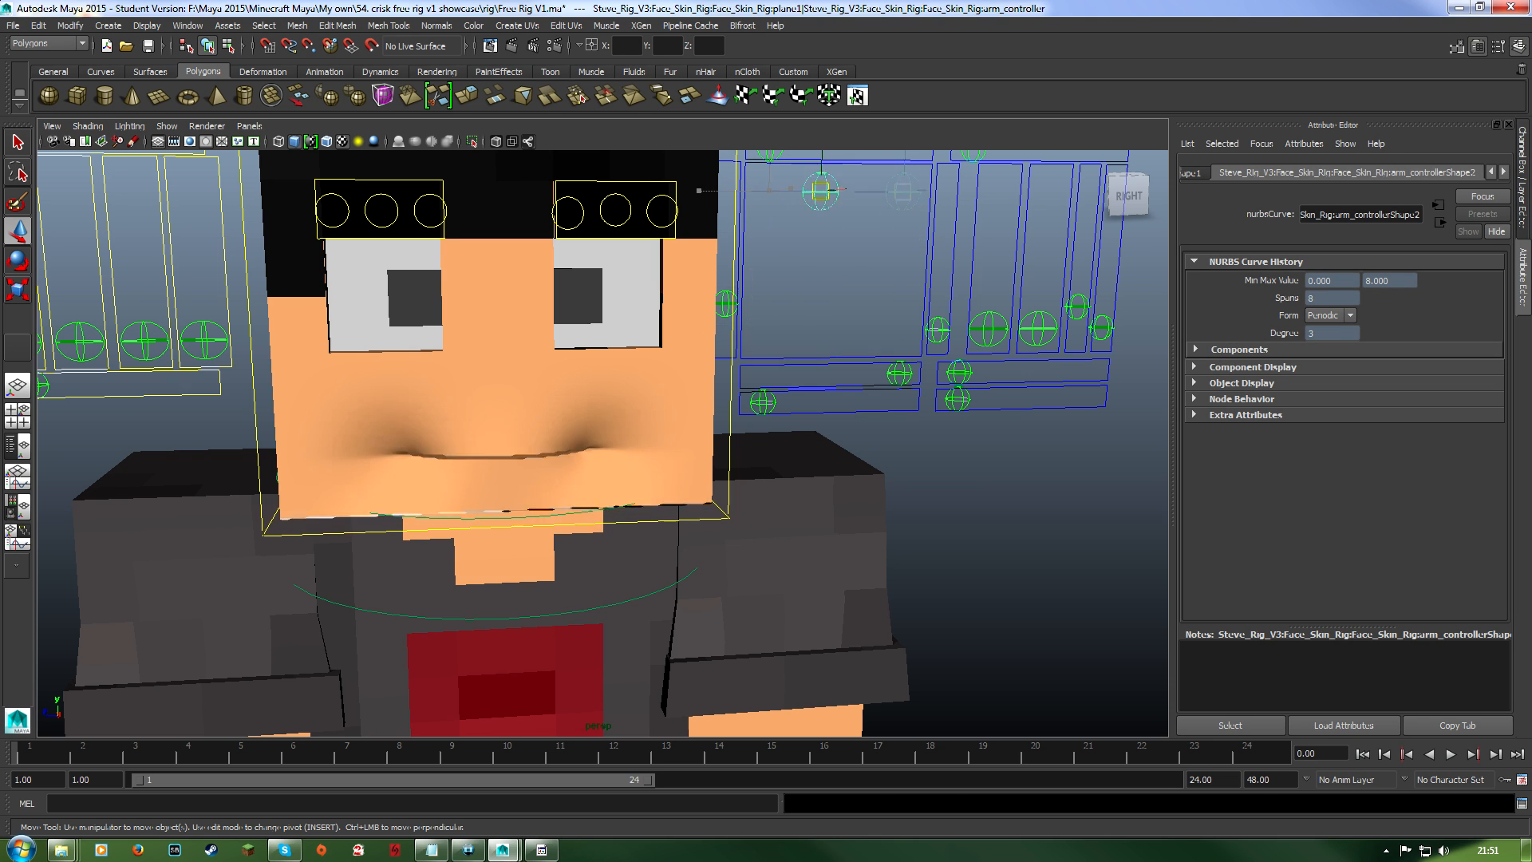
{"action": "left_click", "coordinate": [763, 375]}
{"action": "key", "text": "ctrl+z"}
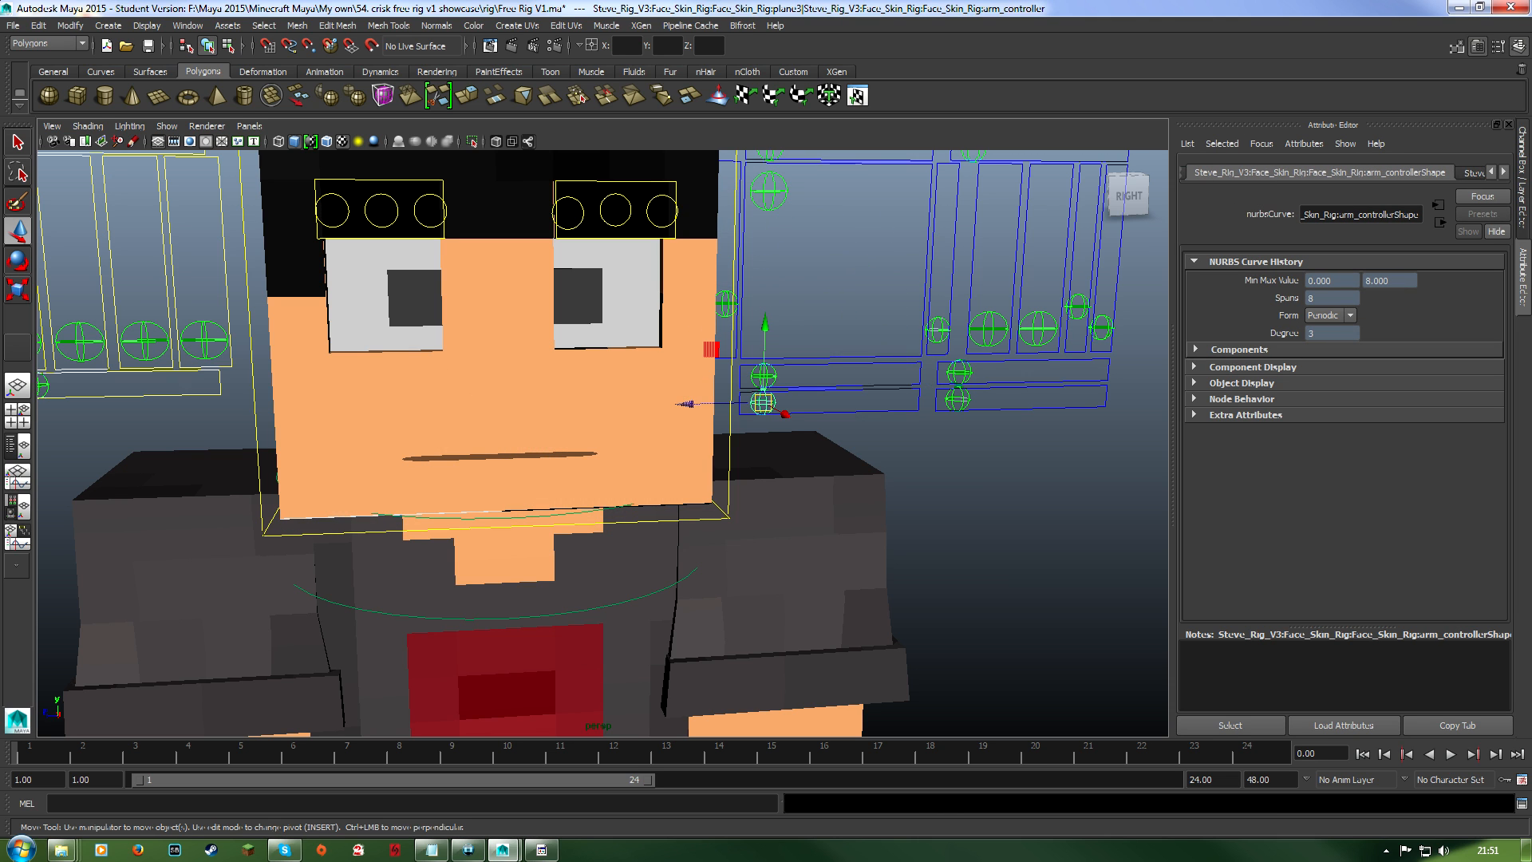
Try sliding the controller along the lower strip beneath the large box to its far end, and undo it.
{"action": "left_click_drag", "start_coordinate": [762, 402], "coordinate": [931, 409]}
{"action": "key", "text": "ctrl+z"}
{"action": "scroll", "coordinate": [931, 409], "scroll_direction": "down", "scroll_amount": 7}
{"action": "middle_click_drag", "start_coordinate": [932, 408], "coordinate": [913, 432], "text": "alt"}
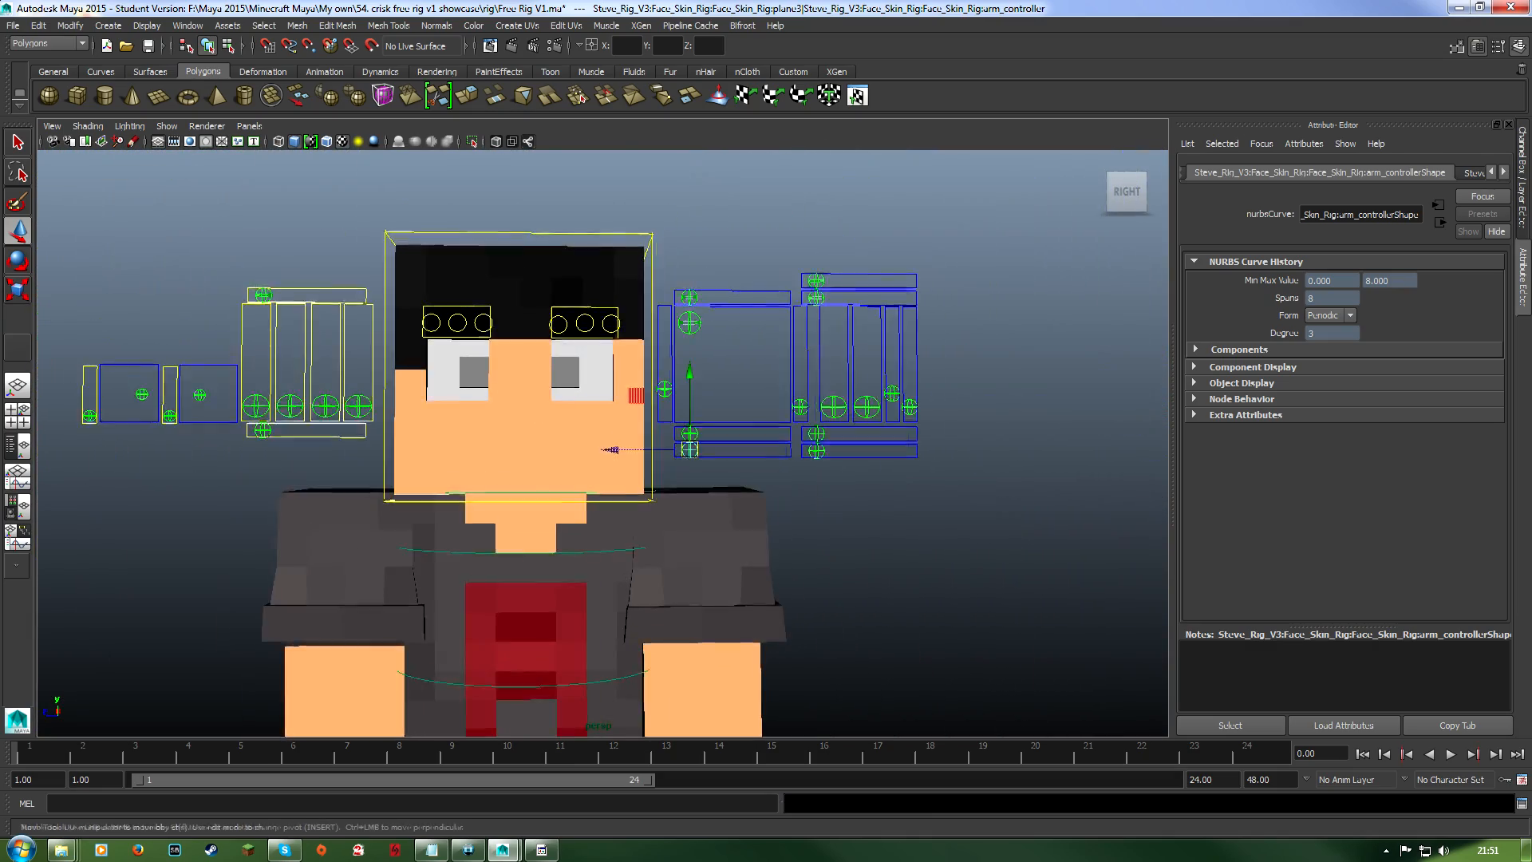
Test the smile by raising the first wide slider in the tall slider group, and try the second wide slider as well.
{"action": "left_click_drag", "start_coordinate": [912, 433], "coordinate": [960, 437], "text": "alt"}
{"action": "scroll", "coordinate": [910, 435], "scroll_direction": "up", "scroll_amount": 5}
{"action": "middle_click_drag", "start_coordinate": [960, 437], "coordinate": [775, 431], "text": "alt"}
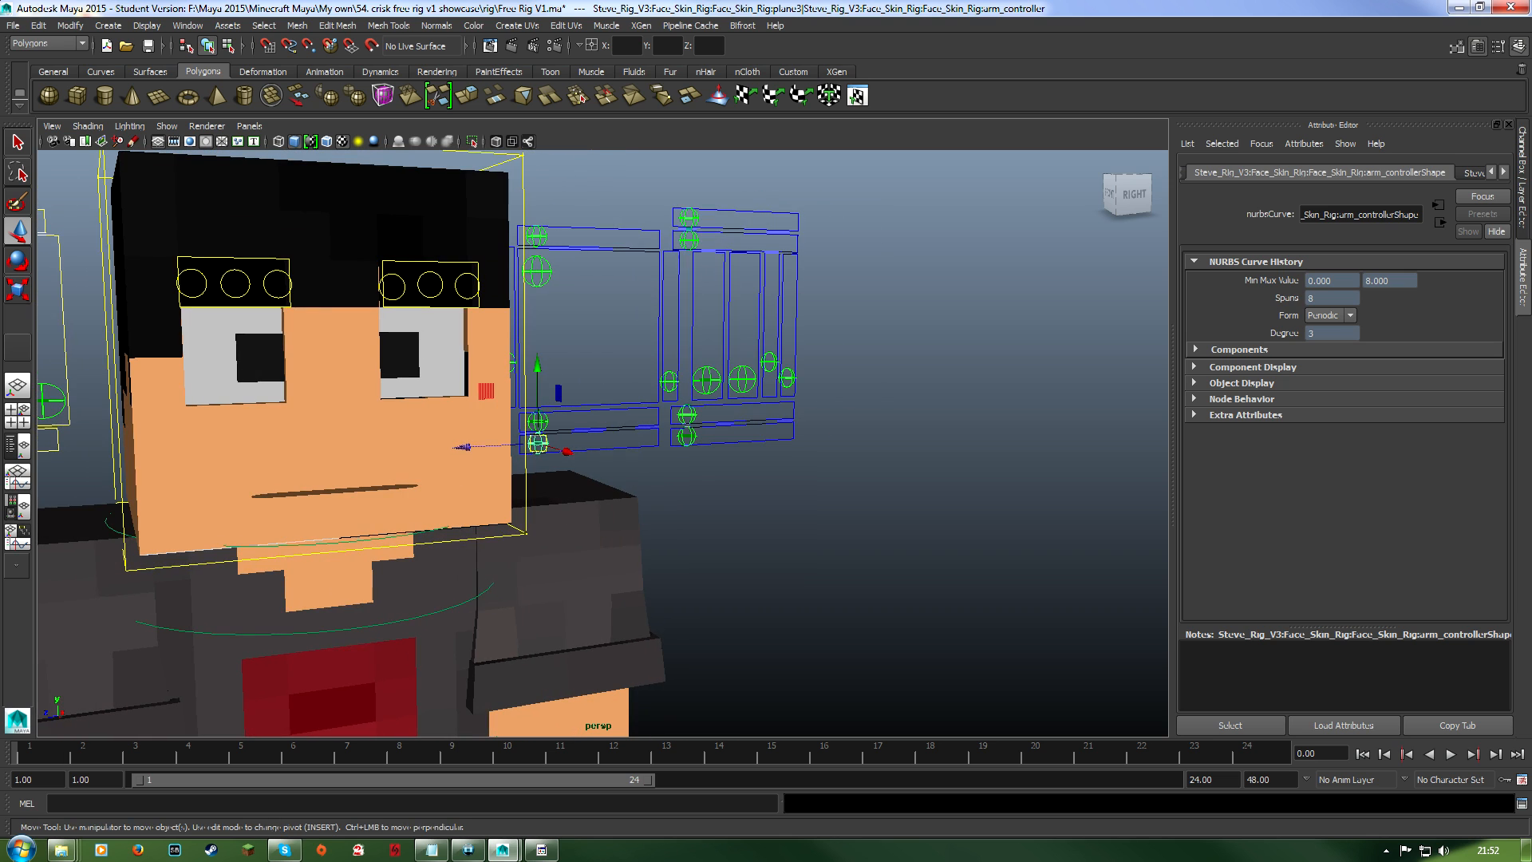
{"action": "left_click", "coordinate": [670, 385]}
{"action": "left_click_drag", "start_coordinate": [670, 385], "coordinate": [615, 389], "text": "alt"}
{"action": "left_click", "coordinate": [767, 380]}
{"action": "left_click_drag", "start_coordinate": [767, 380], "coordinate": [769, 285]}
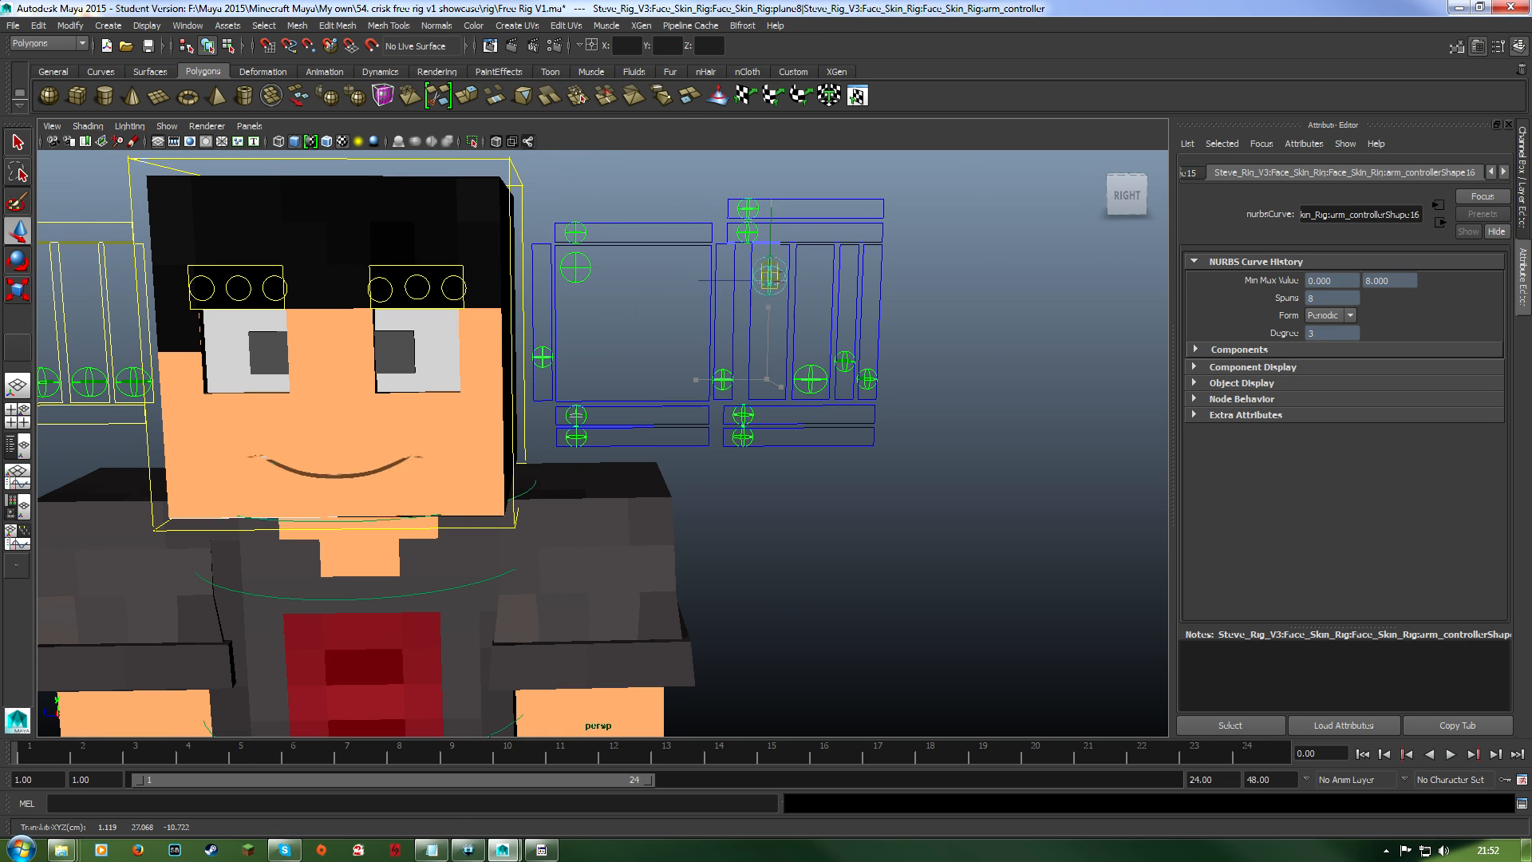
{"action": "left_click", "coordinate": [810, 379]}
{"action": "left_click_drag", "start_coordinate": [810, 379], "coordinate": [813, 297]}
Try the first wide slider with the mouth opened by the round controller, check it from an angle and undo the moves.
{"action": "left_click_drag", "start_coordinate": [576, 267], "coordinate": [597, 348]}
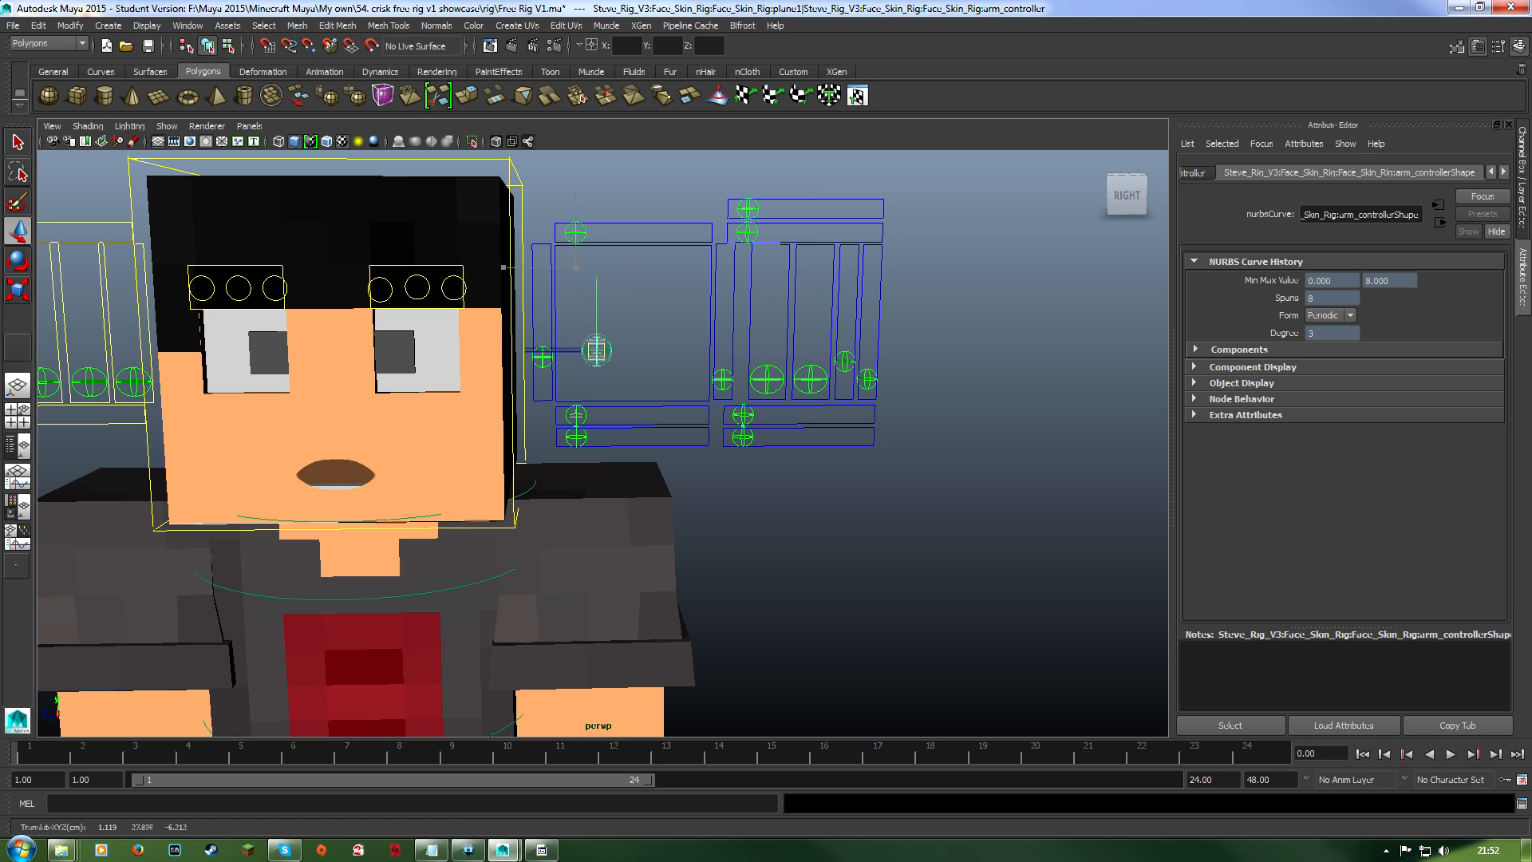
{"action": "left_click", "coordinate": [755, 384]}
{"action": "left_click", "coordinate": [767, 380]}
{"action": "left_click_drag", "start_coordinate": [769, 291], "coordinate": [913, 297], "text": "alt"}
{"action": "key", "text": "ctrl+z"}
{"action": "key", "text": "ctrl+z"}
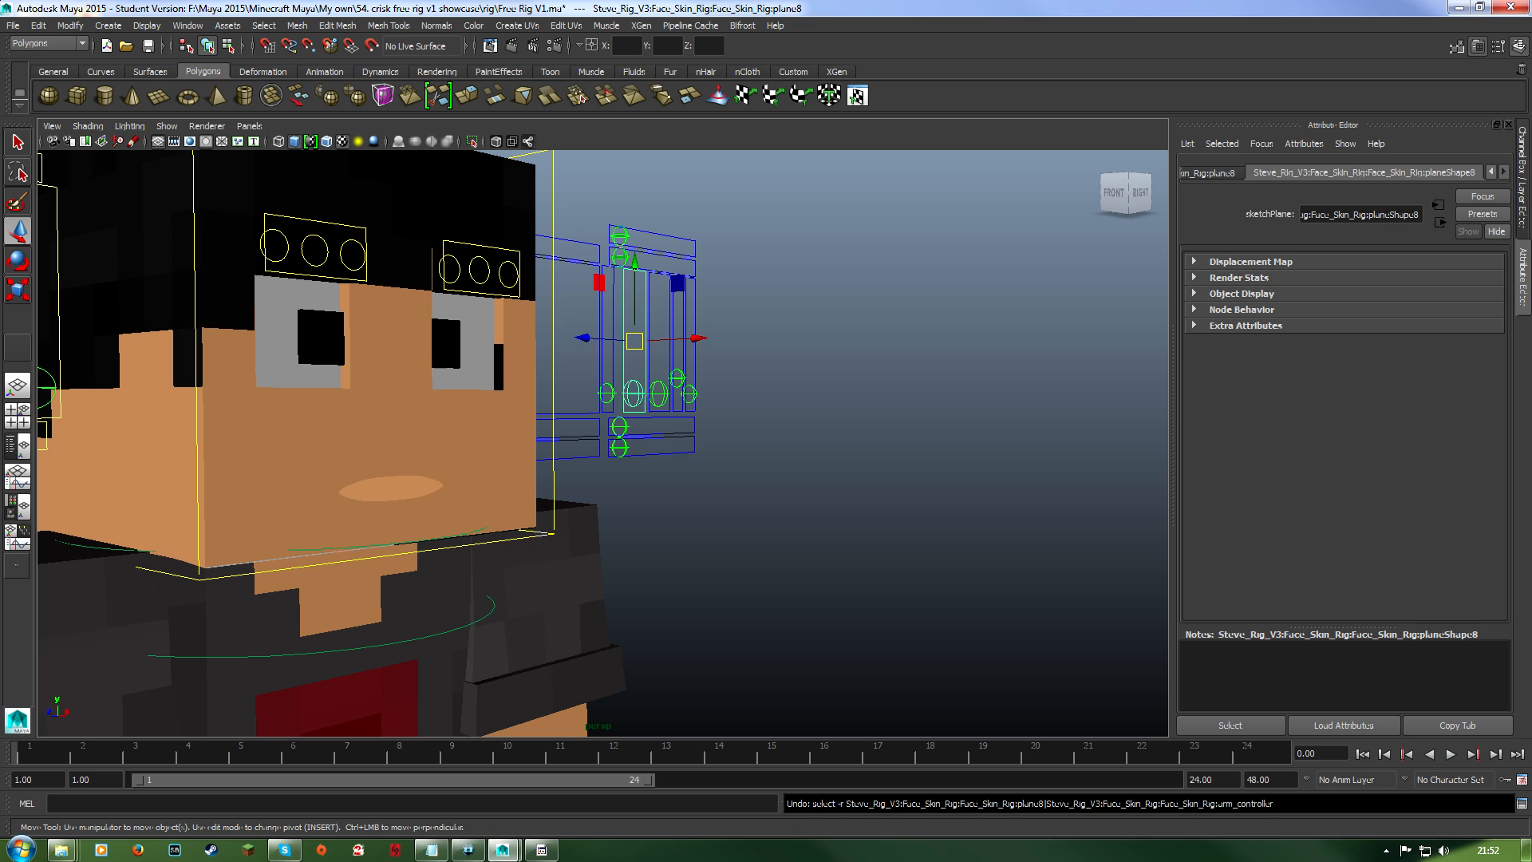
{"action": "key", "text": "ctrl+z"}
Try raising the first slim slider beyond the two wide ones, return it and clear the selection.
{"action": "left_click_drag", "start_coordinate": [913, 297], "coordinate": [812, 307], "text": "alt"}
{"action": "left_click", "coordinate": [809, 364]}
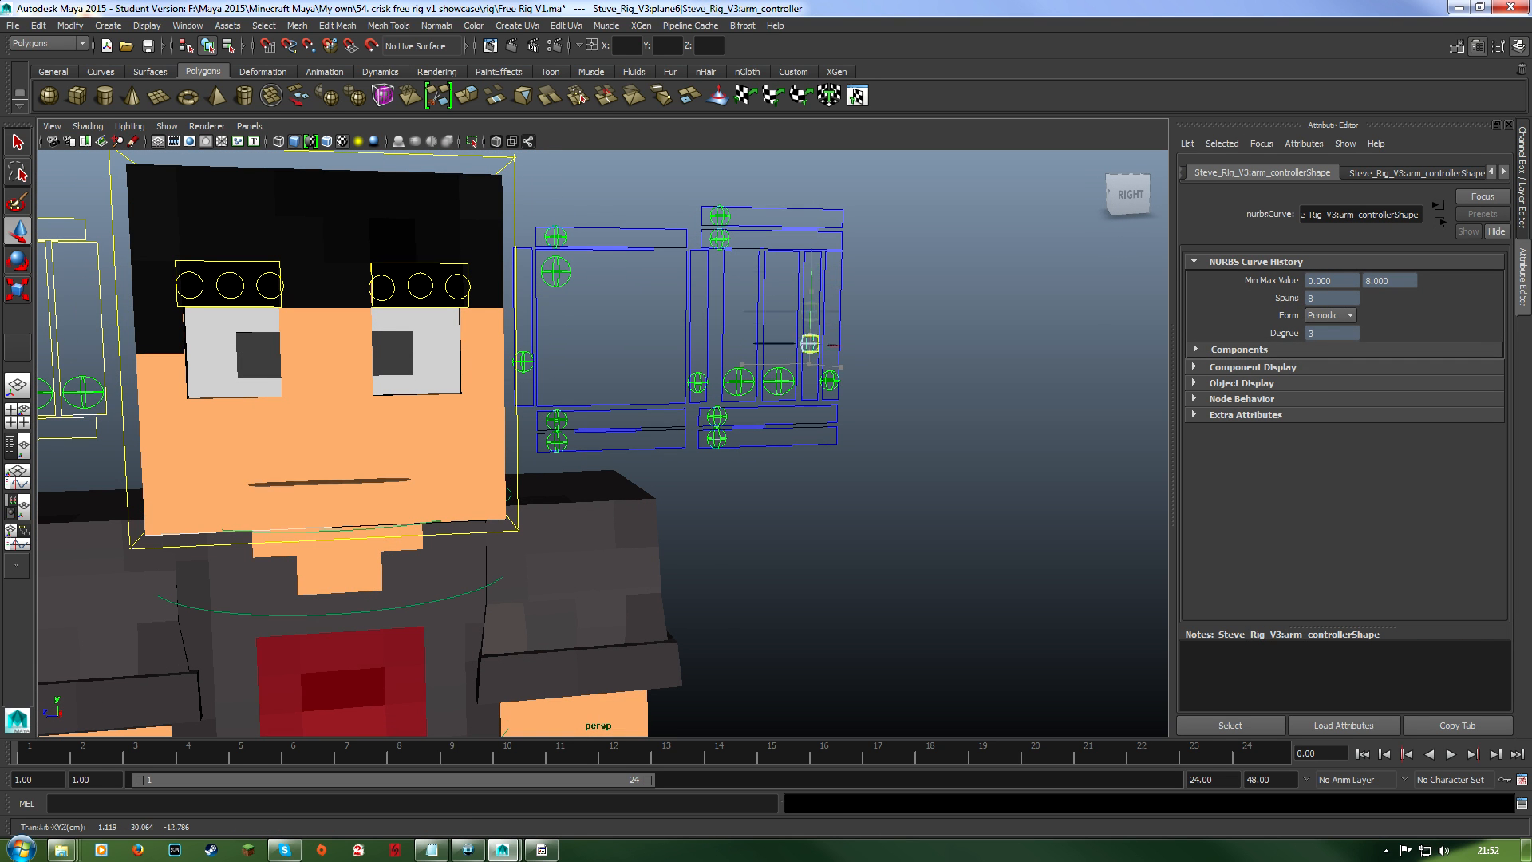
{"action": "left_click", "coordinate": [773, 248]}
{"action": "left_click", "coordinate": [630, 311]}
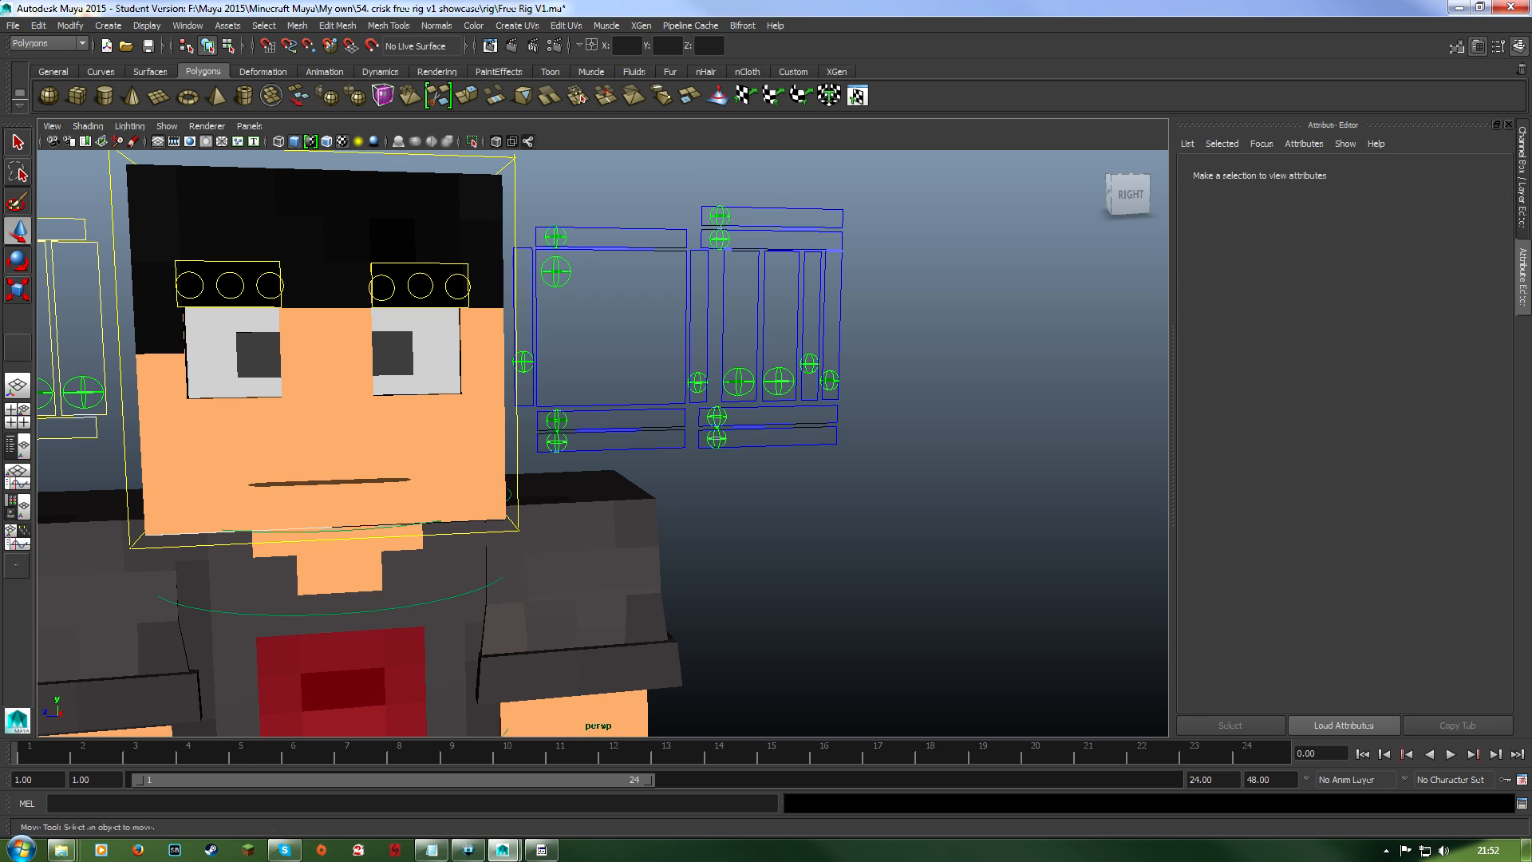
Open the mouth with the round controller in the large box and show the teeth using the strip slider above it.
{"action": "left_click", "coordinate": [556, 271]}
{"action": "left_click_drag", "start_coordinate": [556, 272], "coordinate": [610, 335]}
{"action": "left_click", "coordinate": [556, 237]}
{"action": "left_click_drag", "start_coordinate": [556, 236], "coordinate": [647, 237]}
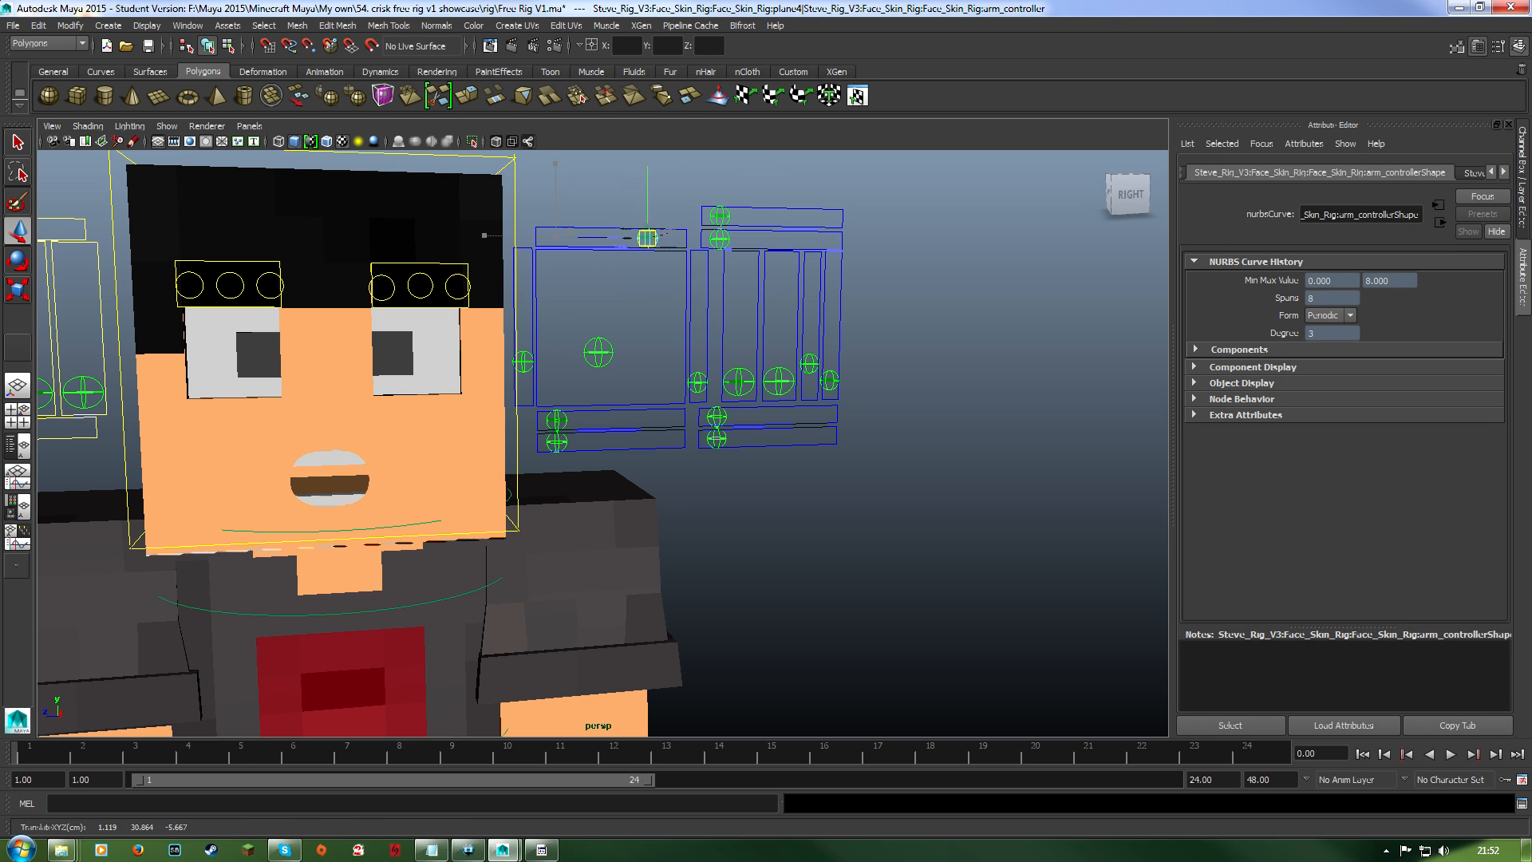
Try moving the two slim sliders at the outer end of the tall slider group with the mouth open, undoing each move.
{"action": "left_click", "coordinate": [804, 359]}
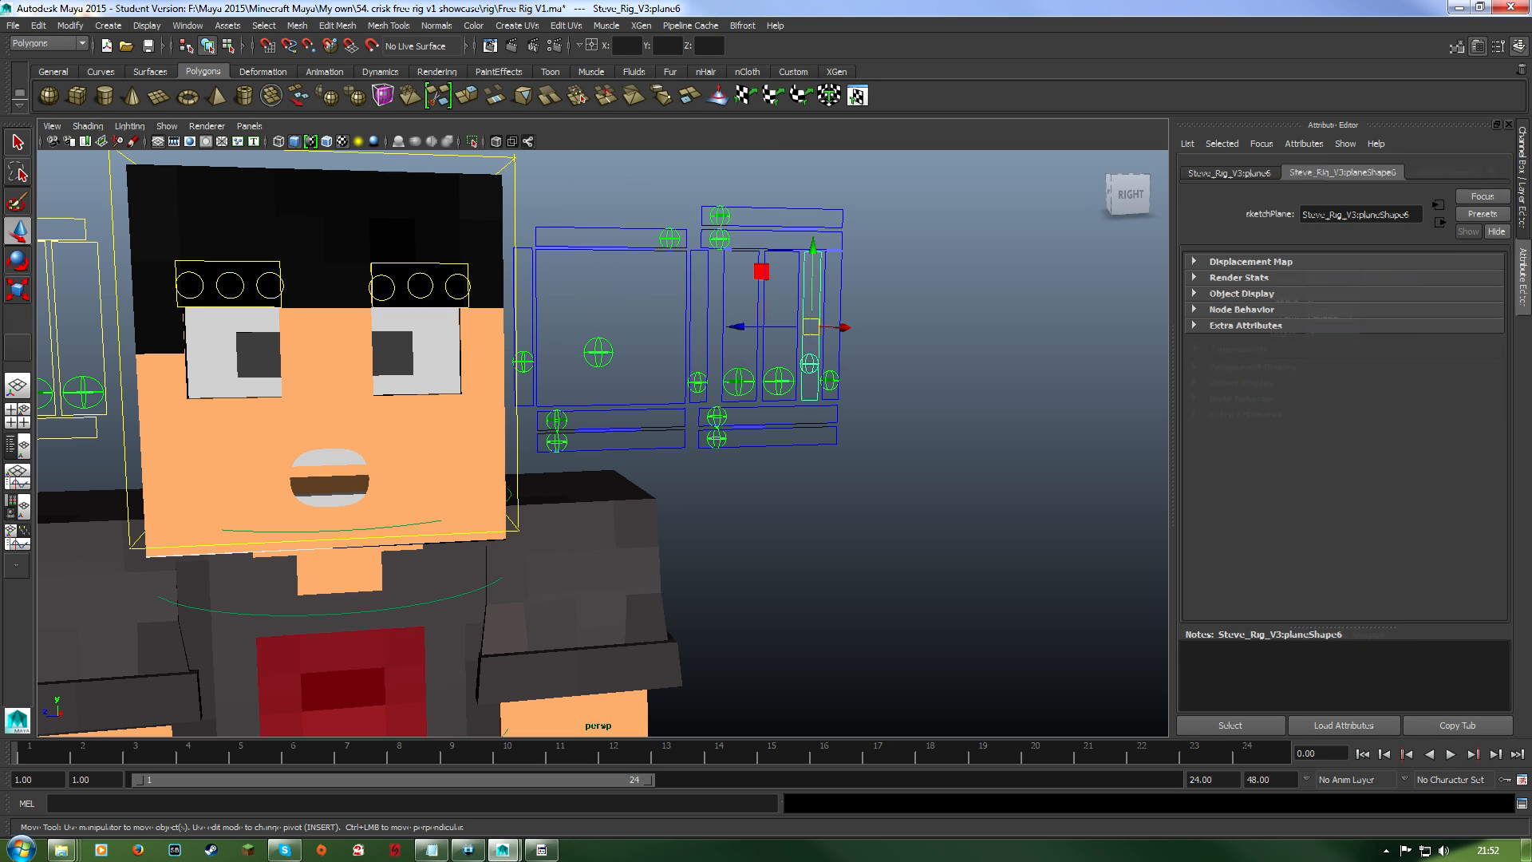
{"action": "left_click", "coordinate": [809, 363]}
{"action": "left_click_drag", "start_coordinate": [809, 364], "coordinate": [858, 364], "text": "alt"}
{"action": "scroll", "coordinate": [858, 364], "scroll_direction": "up", "scroll_amount": 4}
{"action": "middle_click_drag", "start_coordinate": [858, 364], "coordinate": [949, 364], "text": "alt"}
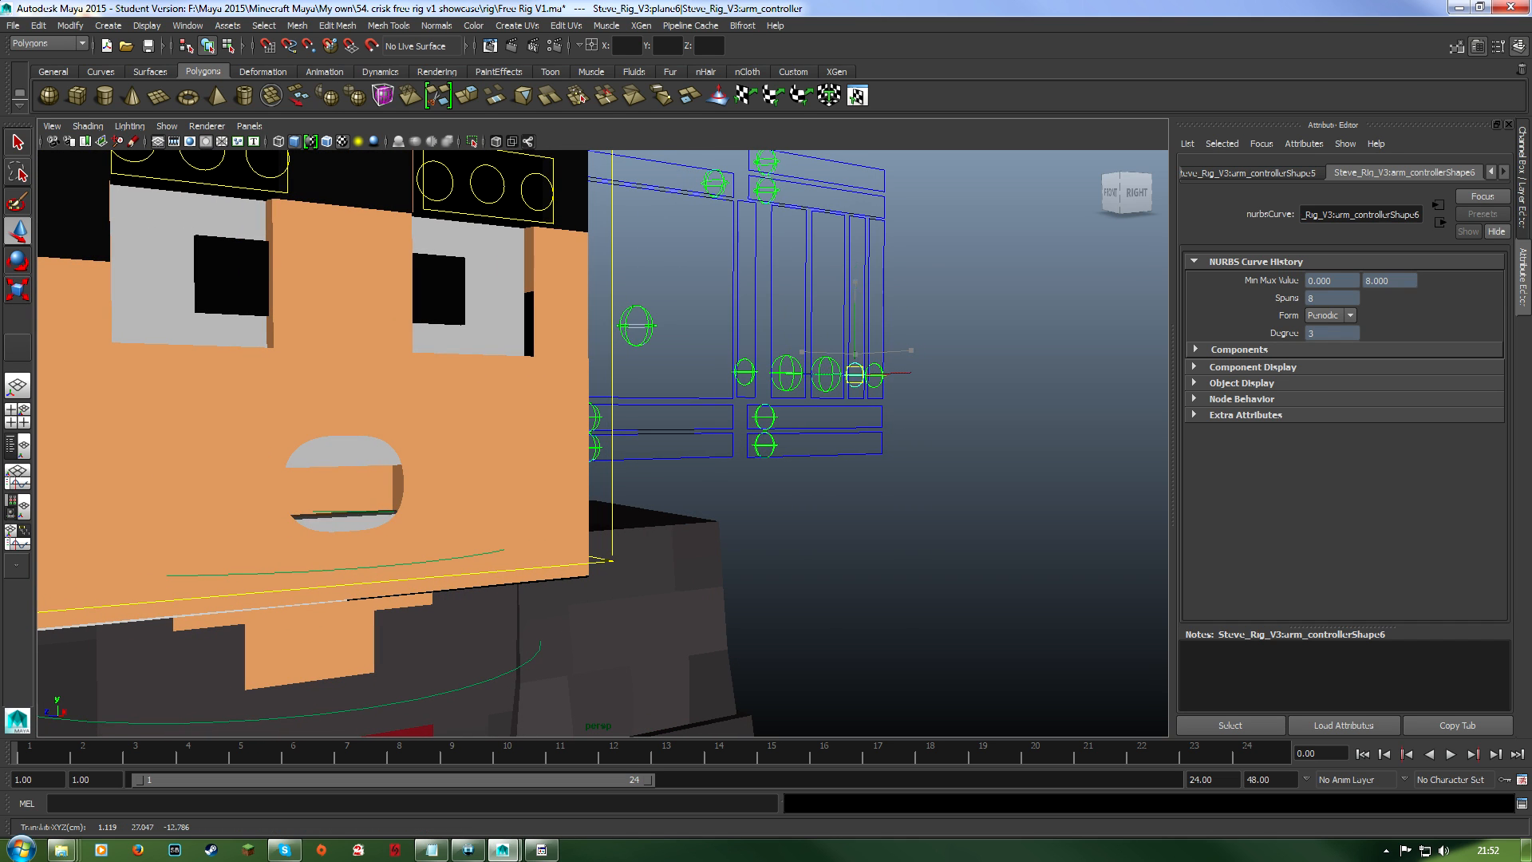
{"action": "left_click_drag", "start_coordinate": [855, 166], "coordinate": [874, 223]}
{"action": "left_click", "coordinate": [874, 375]}
{"action": "key", "text": "ctrl+z"}
{"action": "left_click", "coordinate": [855, 354]}
{"action": "left_click_drag", "start_coordinate": [855, 354], "coordinate": [770, 244]}
{"action": "key", "text": "ctrl+z"}
Try sliding the controller along the lower strip beneath the tall slider group, and undo it.
{"action": "left_click", "coordinate": [848, 407]}
{"action": "scroll", "coordinate": [848, 407], "scroll_direction": "down", "scroll_amount": 4}
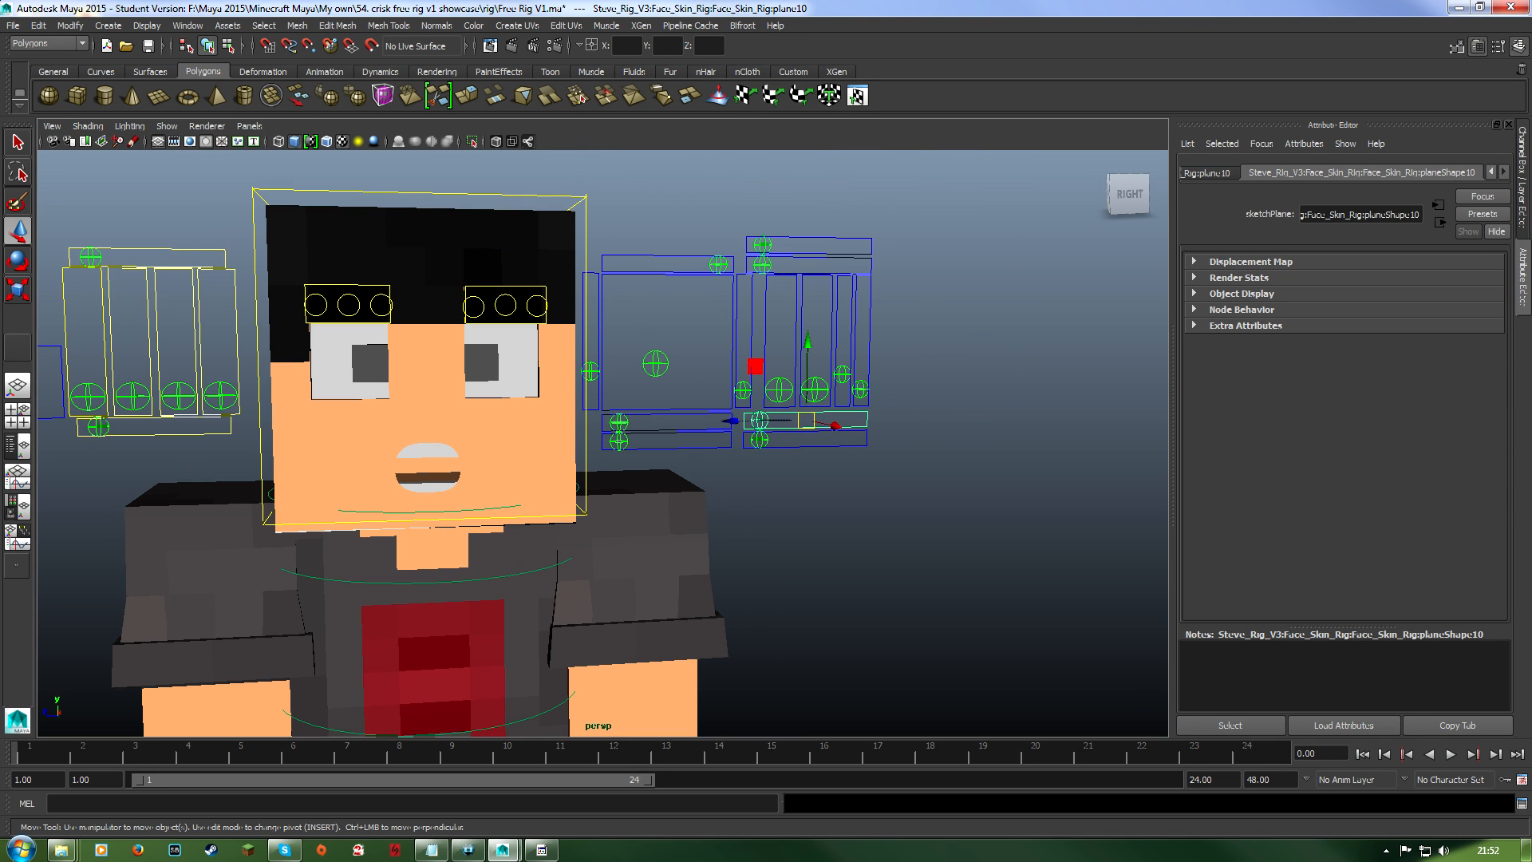
{"action": "left_click", "coordinate": [759, 440]}
{"action": "left_click_drag", "start_coordinate": [758, 439], "coordinate": [949, 434]}
{"action": "key", "text": "ctrl+z"}
Test further facial controller moves from a close view of the open mouth, undoing each one.
{"action": "scroll", "coordinate": [852, 438], "scroll_direction": "up", "scroll_amount": 5}
{"action": "left_click_drag", "start_coordinate": [625, 516], "coordinate": [559, 503]}
{"action": "key", "text": "ctrl+z"}
{"action": "mouse_move", "coordinate": [688, 493]}
{"action": "left_mouse_down"}
{"action": "mouse_move", "coordinate": [735, 500]}
{"action": "mouse_move", "coordinate": [667, 504]}
{"action": "left_mouse_up"}
{"action": "key", "text": "ctrl+z"}
{"action": "left_click", "coordinate": [688, 458]}
{"action": "left_click_drag", "start_coordinate": [758, 406], "coordinate": [650, 405]}
{"action": "key", "text": "ctrl+z"}
{"action": "key", "text": "ctrl+z"}
Undo the remaining controller changes and selections while reframing the head with its controller boxes.
{"action": "right_click_drag", "start_coordinate": [650, 406], "coordinate": [782, 407], "text": "alt"}
{"action": "middle_click_drag", "start_coordinate": [782, 407], "coordinate": [981, 542], "text": "alt"}
{"action": "left_click_drag", "start_coordinate": [878, 495], "coordinate": [997, 478], "text": "alt"}
{"action": "right_click_drag", "start_coordinate": [997, 478], "coordinate": [918, 447], "text": "alt"}
{"action": "key", "text": "ctrl+z"}
{"action": "key", "text": "ctrl+z"}
{"action": "key", "text": "ctrl+z"}
{"action": "key", "text": "ctrl+z"}
{"action": "middle_click_drag", "start_coordinate": [917, 447], "coordinate": [738, 459], "text": "alt"}
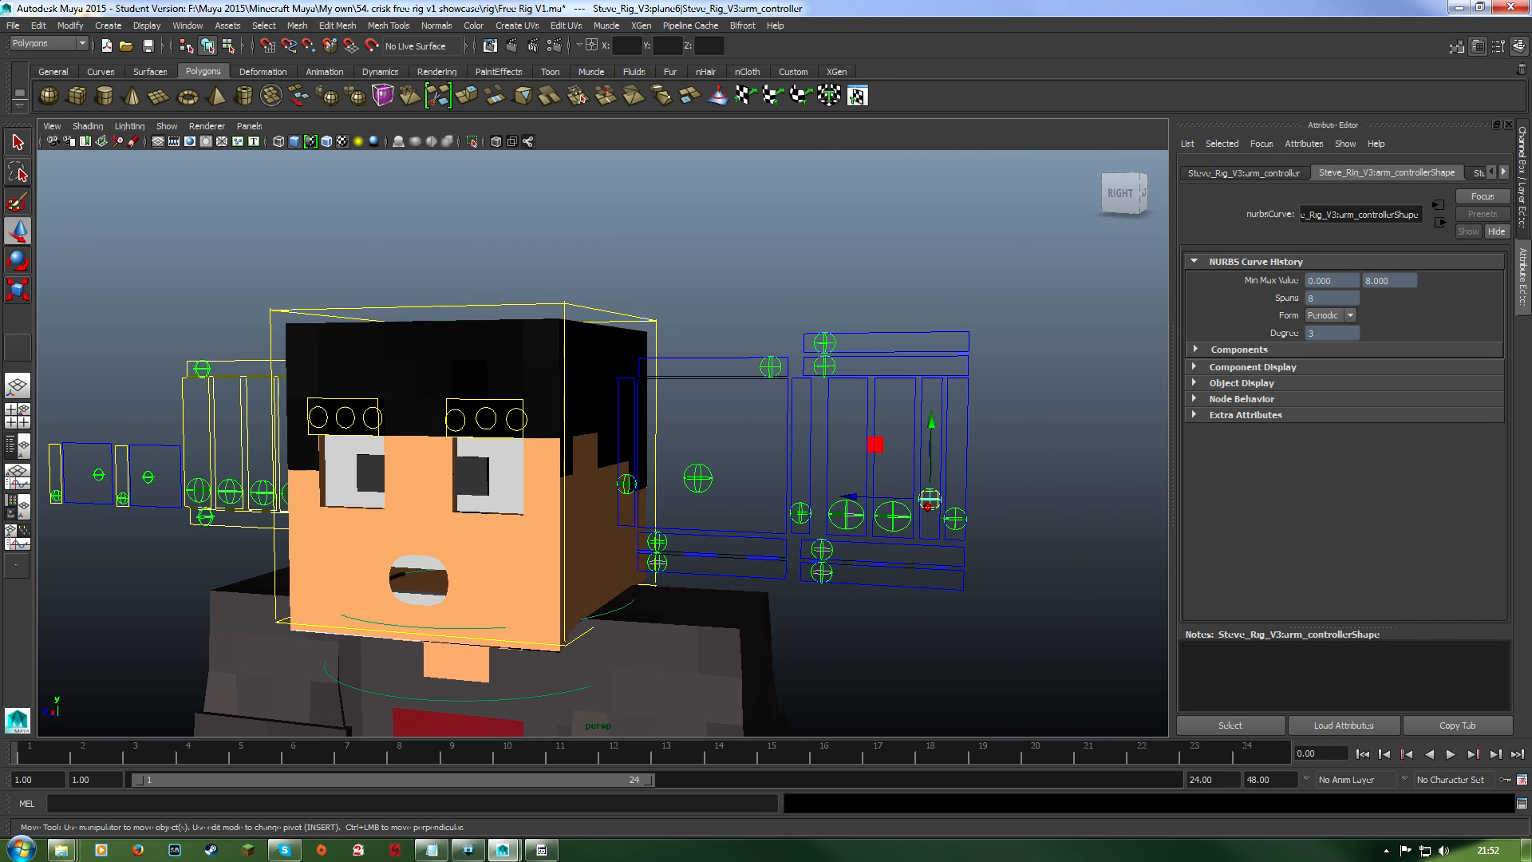
Slide the controller in the lower of the two strips above the tall slider group slightly outward, and clear the selection.
{"action": "left_click", "coordinate": [825, 345]}
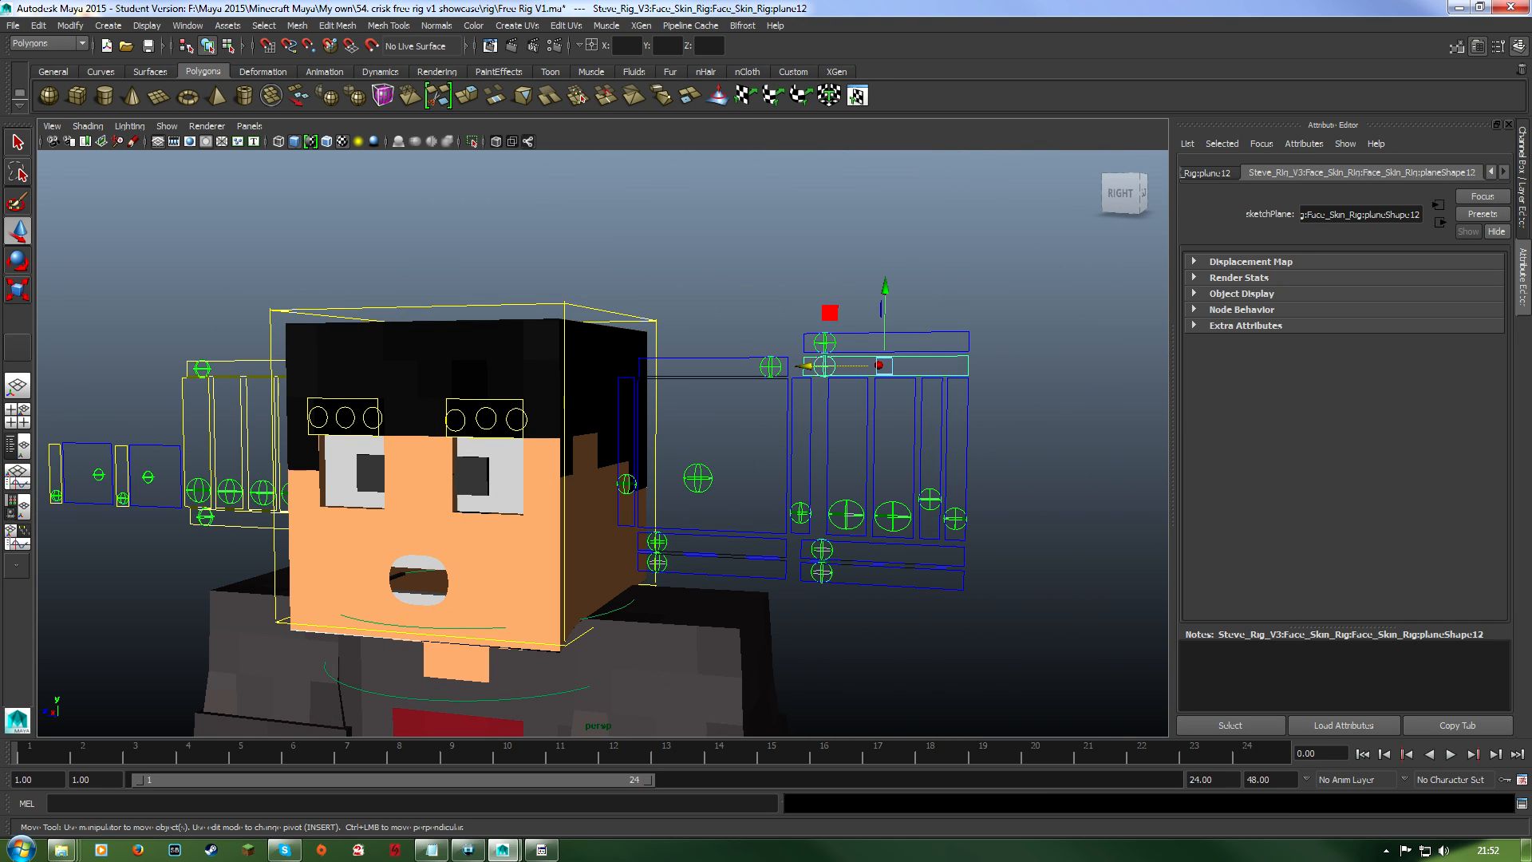
{"action": "left_click", "coordinate": [824, 367]}
{"action": "left_click_drag", "start_coordinate": [868, 367], "coordinate": [913, 368]}
{"action": "right_click_drag", "start_coordinate": [913, 369], "coordinate": [982, 371], "text": "alt"}
{"action": "left_click_drag", "start_coordinate": [925, 339], "coordinate": [902, 309]}
{"action": "left_click", "coordinate": [902, 310]}
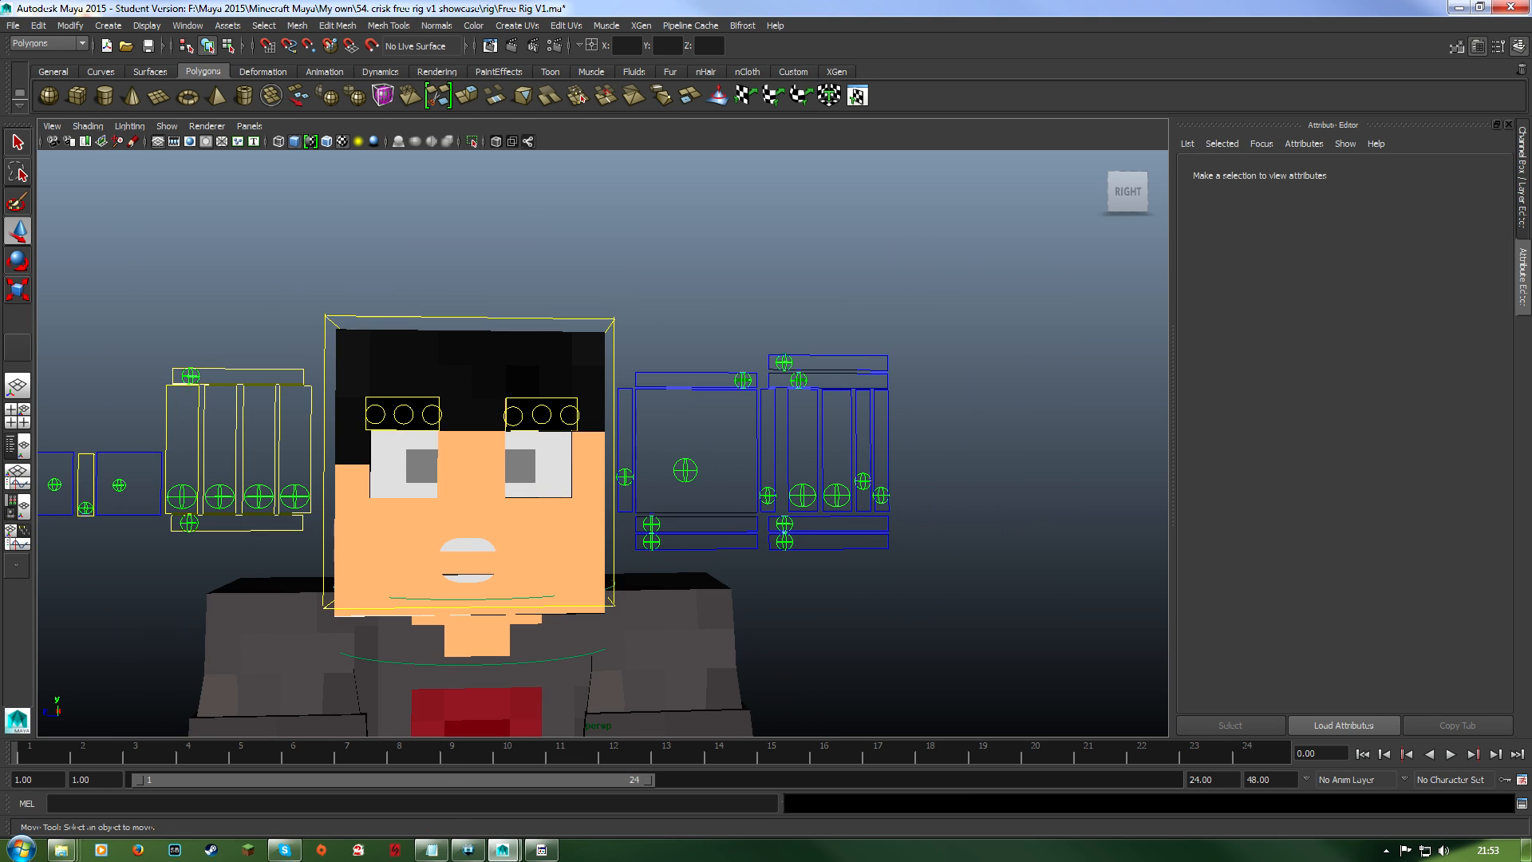
Close the mouth by returning the round controller to its starting corner and the teeth slider to its starting end.
{"action": "left_click", "coordinate": [686, 470]}
{"action": "left_click", "coordinate": [685, 470]}
{"action": "left_click_drag", "start_coordinate": [685, 470], "coordinate": [651, 407]}
{"action": "left_click", "coordinate": [742, 380]}
{"action": "left_click_drag", "start_coordinate": [742, 380], "coordinate": [650, 379]}
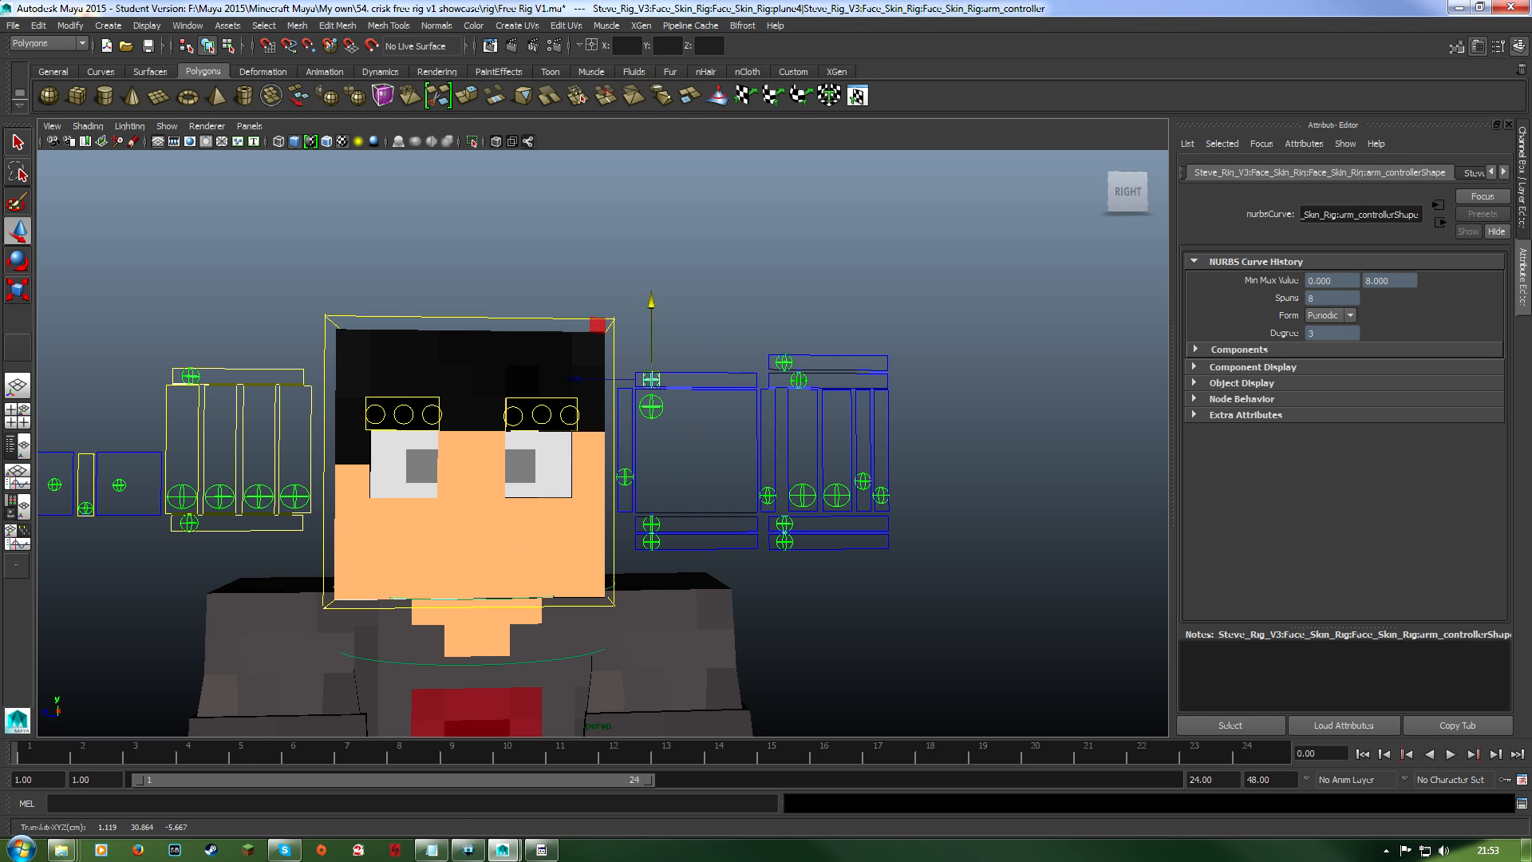
Try rotating the whole eyebrow frame above the character's right eye, and undo the rotation.
{"action": "scroll", "coordinate": [651, 380], "scroll_direction": "up", "scroll_amount": 5}
{"action": "left_click", "coordinate": [781, 447]}
{"action": "left_click_drag", "start_coordinate": [782, 447], "coordinate": [825, 448], "text": "alt"}
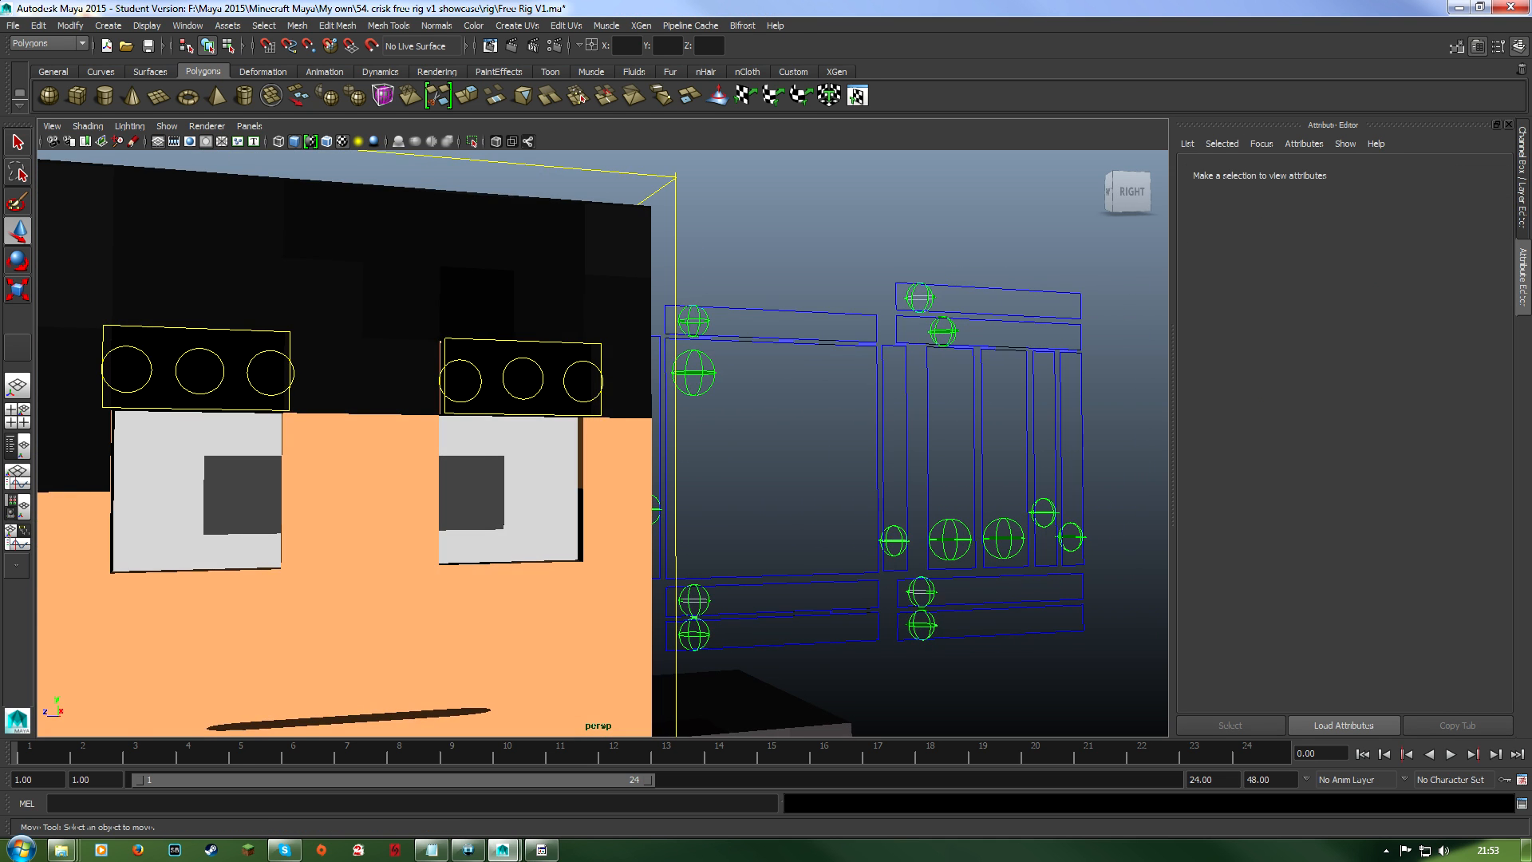
{"action": "middle_click_drag", "start_coordinate": [826, 448], "coordinate": [1049, 448], "text": "alt"}
{"action": "left_click", "coordinate": [769, 343]}
{"action": "left_click_drag", "start_coordinate": [769, 343], "coordinate": [738, 378], "text": "alt"}
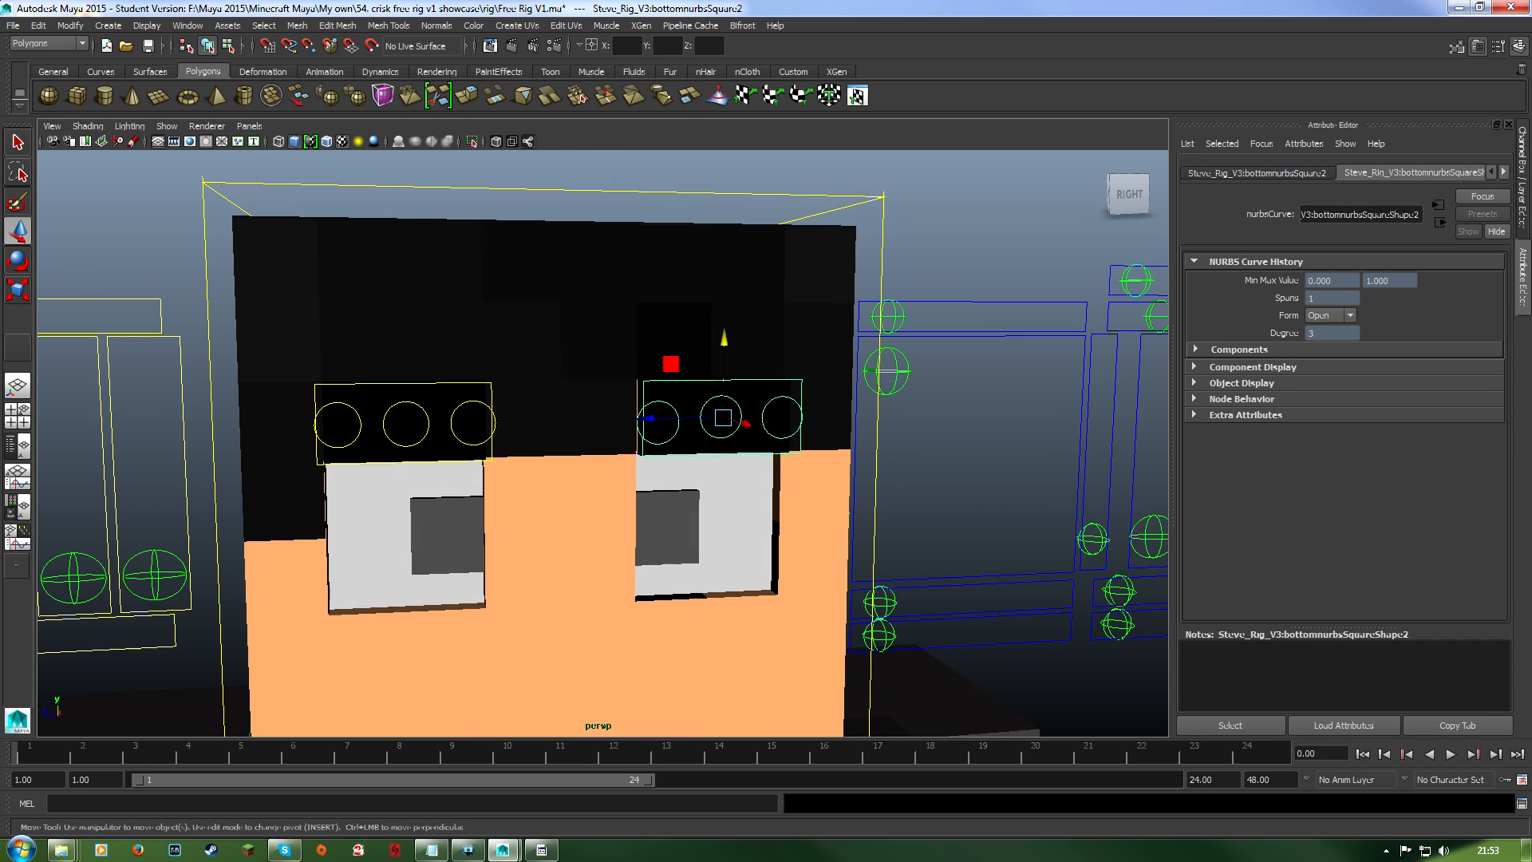
{"action": "left_click", "coordinate": [450, 390]}
{"action": "left_click", "coordinate": [491, 392]}
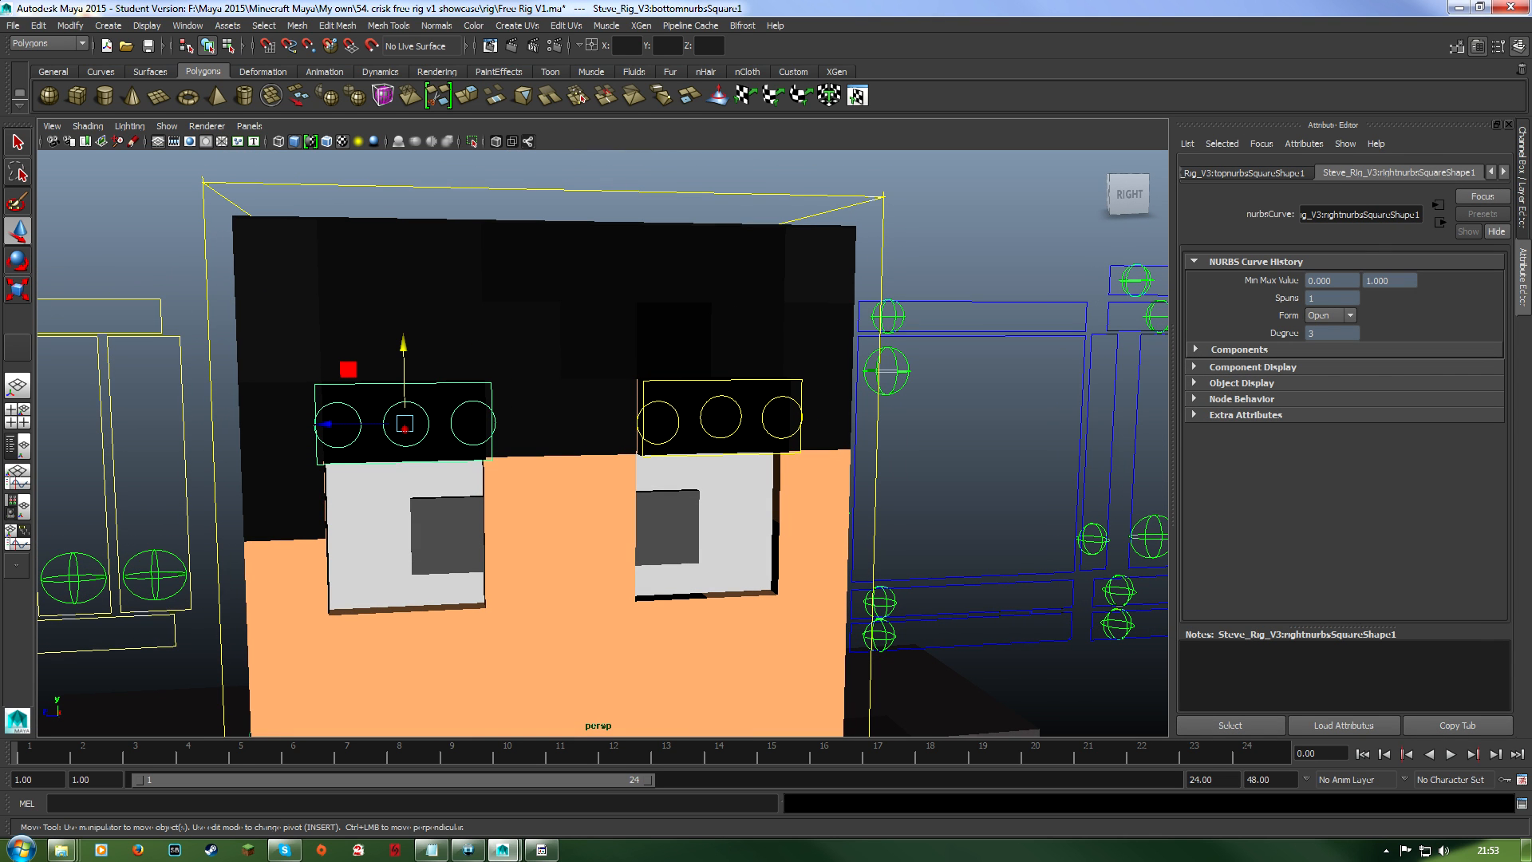
{"action": "key", "text": "e"}
{"action": "left_click_drag", "start_coordinate": [377, 362], "coordinate": [348, 370]}
{"action": "key", "text": "ctrl+z"}
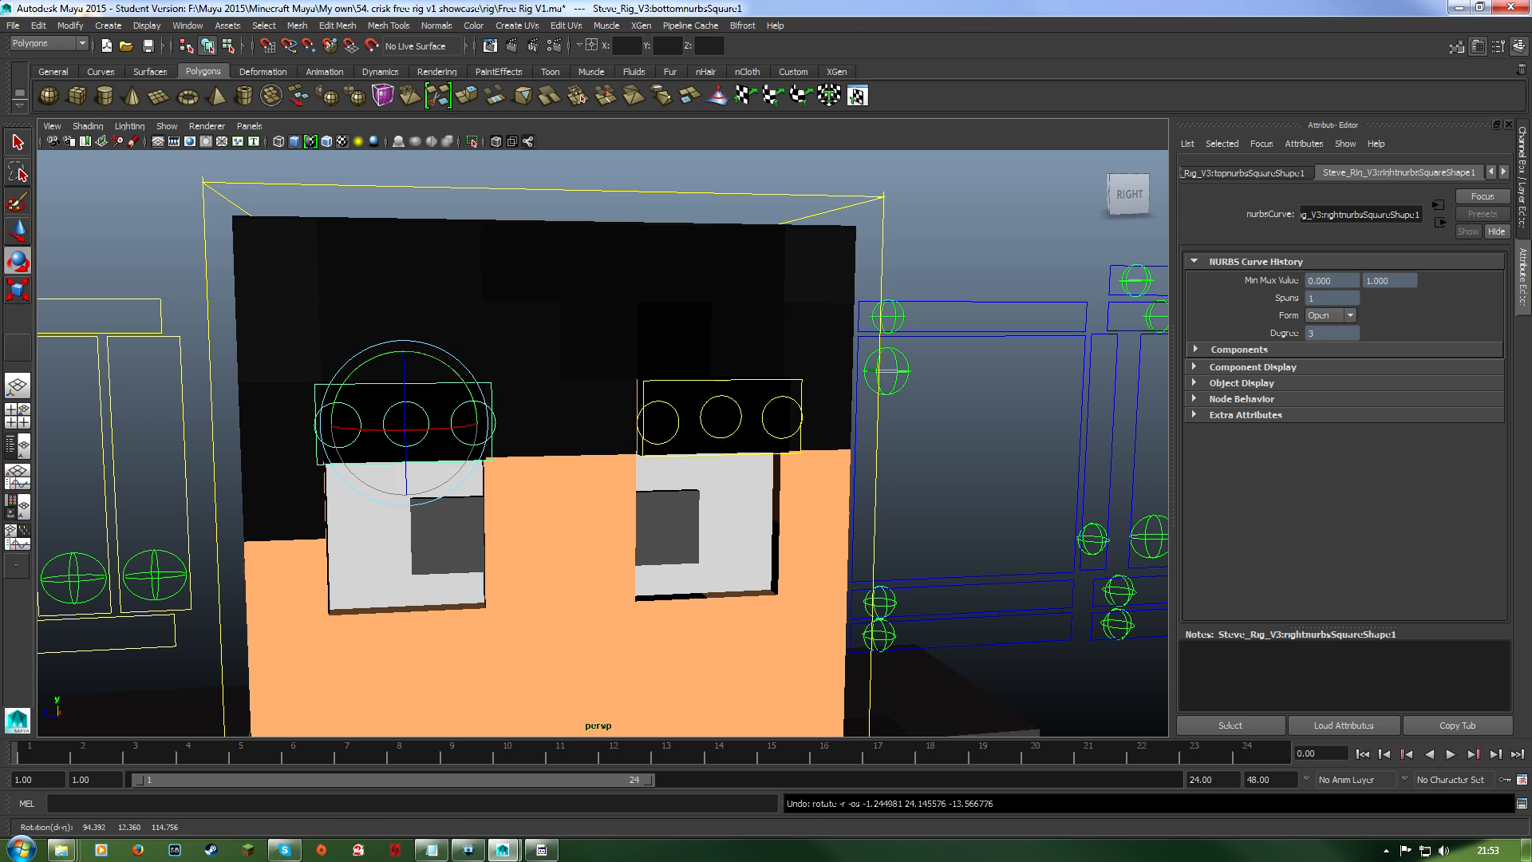
Try moving the same eyebrow frame diagonally upward and outward, and undo it.
{"action": "key", "text": "w"}
{"action": "left_click_drag", "start_coordinate": [405, 424], "coordinate": [343, 330]}
{"action": "key", "text": "ctrl+z"}
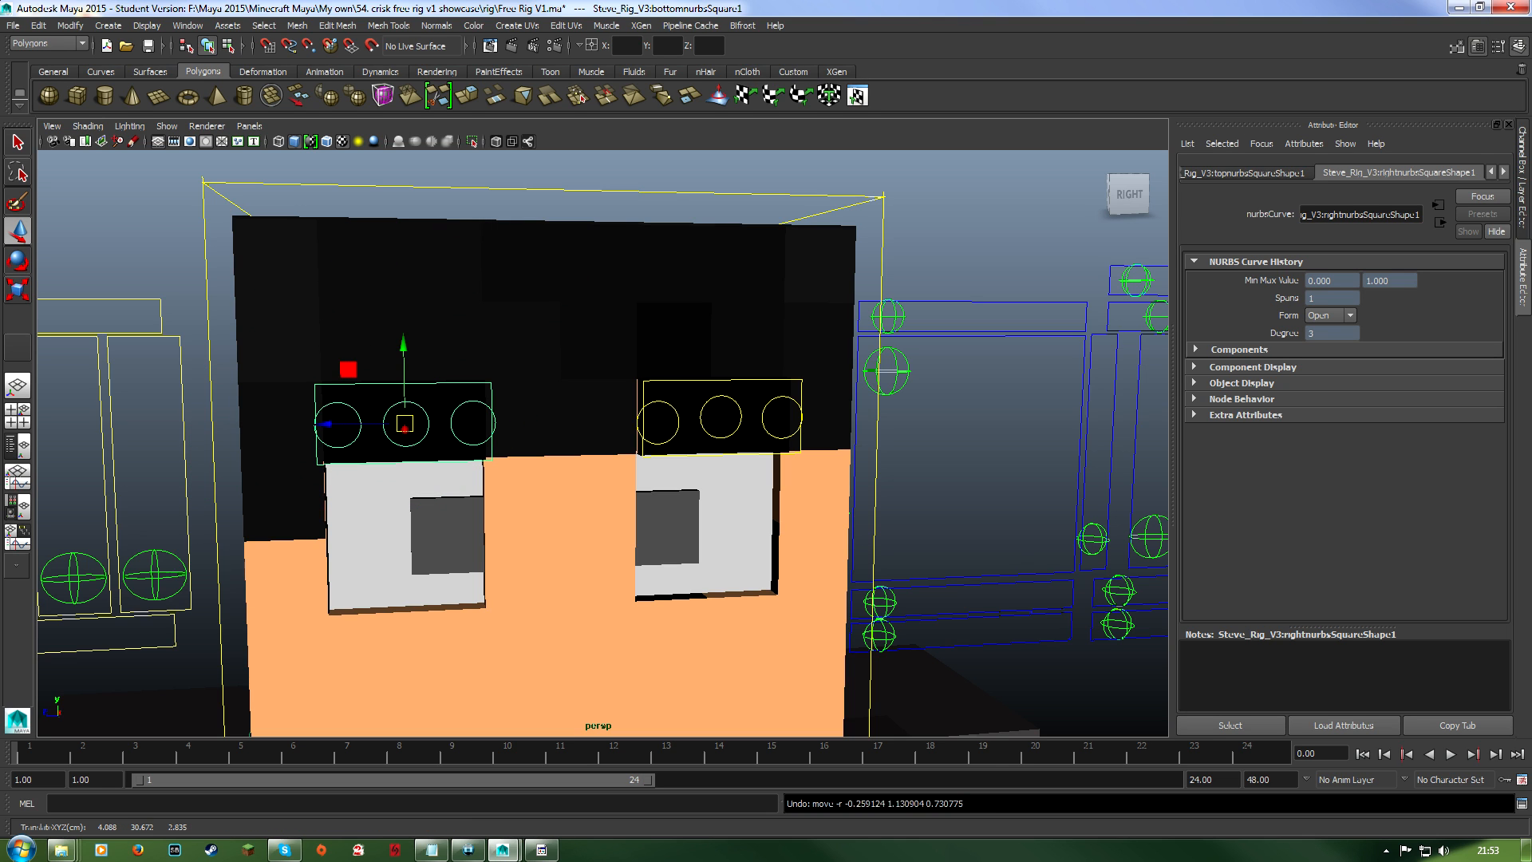
Slant the eyebrow above the character's left eye by raising its inner circle and lowering its outer circle.
{"action": "left_click", "coordinate": [672, 409]}
{"action": "left_click_drag", "start_coordinate": [657, 422], "coordinate": [628, 331]}
{"action": "left_click_drag", "start_coordinate": [651, 410], "coordinate": [641, 368]}
{"action": "left_click_drag", "start_coordinate": [782, 417], "coordinate": [783, 454]}
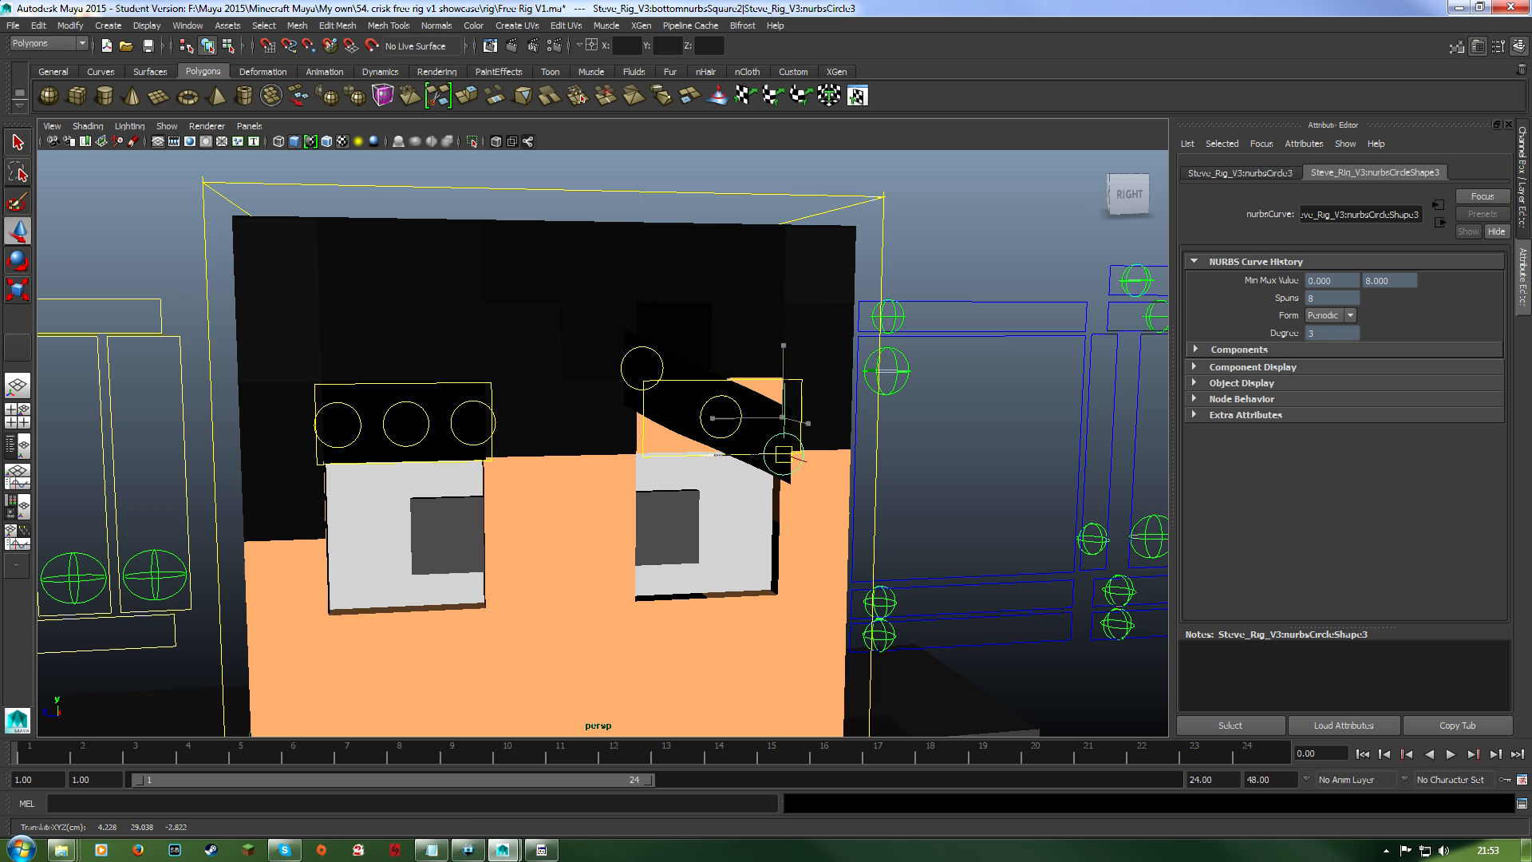
Lower the inner circle of the eyebrow above the character's right eye so it dips toward the nose.
{"action": "left_click", "coordinate": [476, 428]}
{"action": "left_click", "coordinate": [479, 443]}
{"action": "left_click_drag", "start_coordinate": [474, 424], "coordinate": [475, 473]}
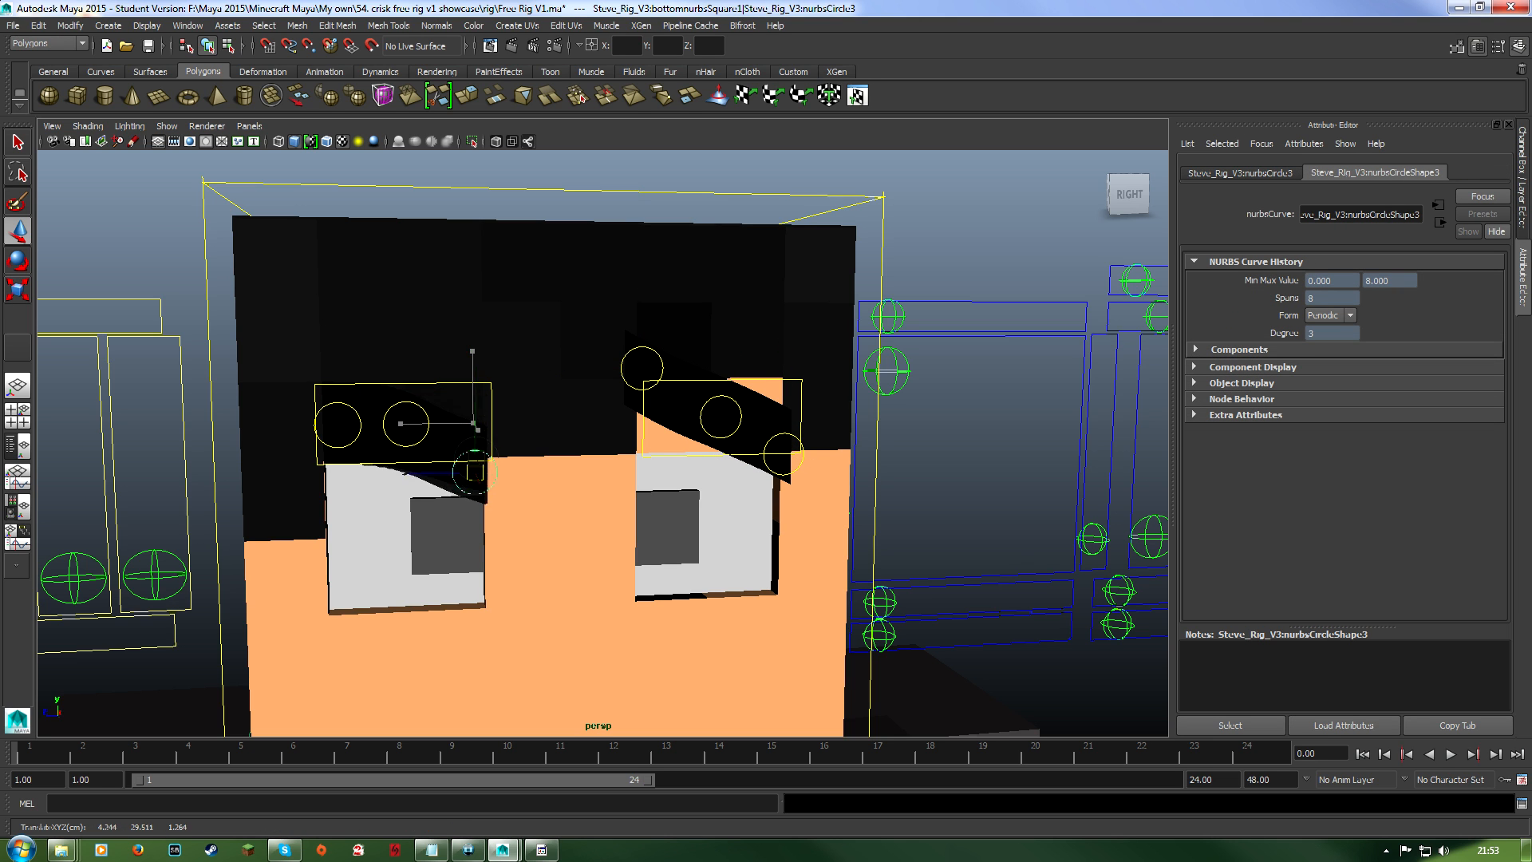
Try raising the outer circle of the eyebrow above the character's right eye, and undo all recent eyebrow circle moves.
{"action": "left_click_drag", "start_coordinate": [338, 424], "coordinate": [325, 388]}
{"action": "scroll", "coordinate": [326, 388], "scroll_direction": "down", "scroll_amount": 5}
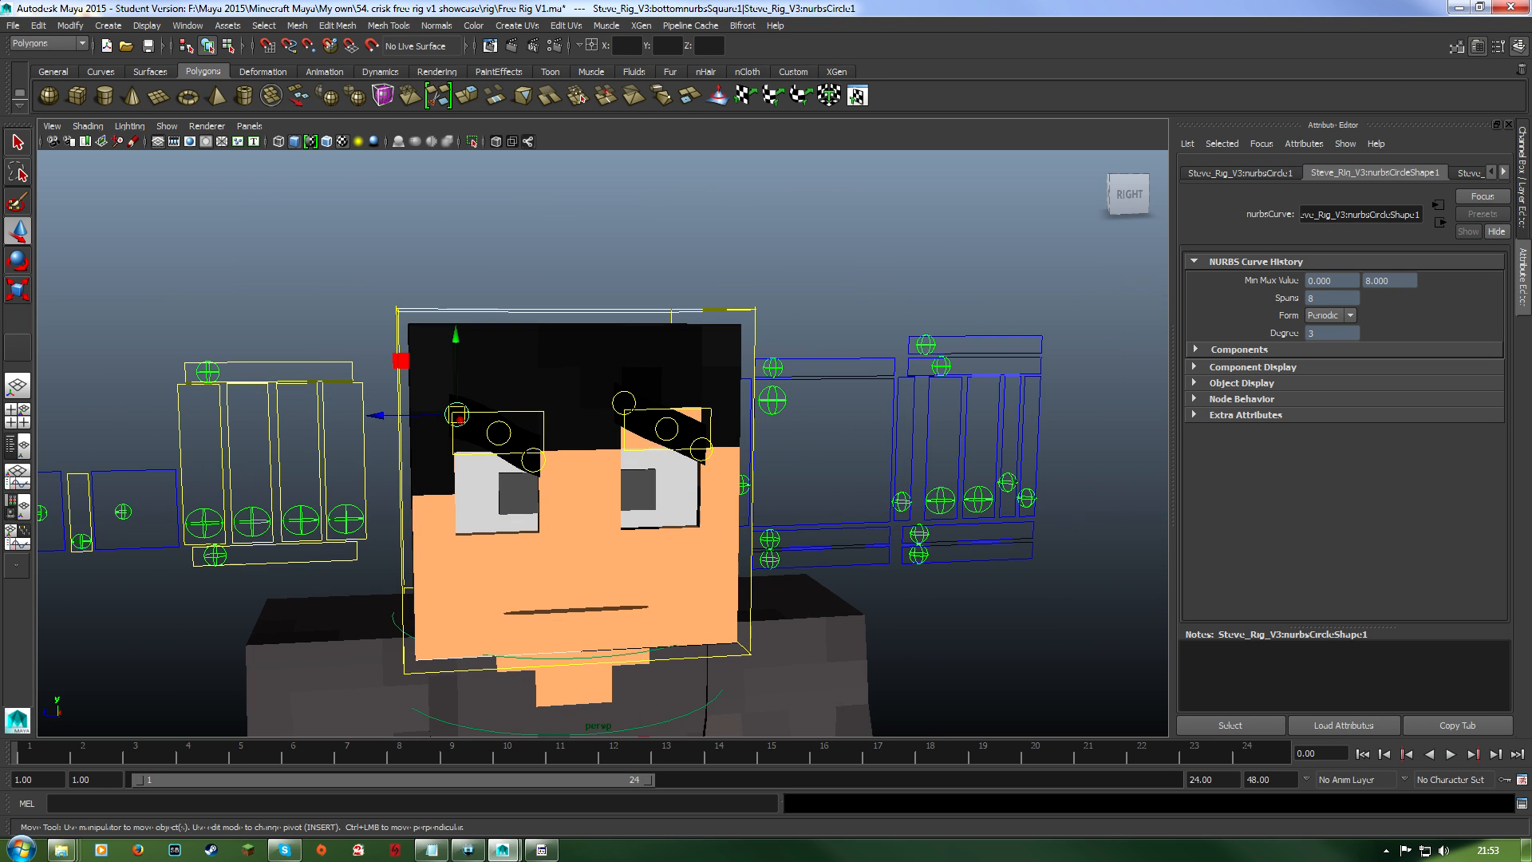
{"action": "key", "text": "ctrl+z"}
{"action": "key", "text": "ctrl+z"}
{"action": "key", "text": "ctrl+z"}
{"action": "key", "text": "ctrl+z"}
{"action": "key", "text": "ctrl+z"}
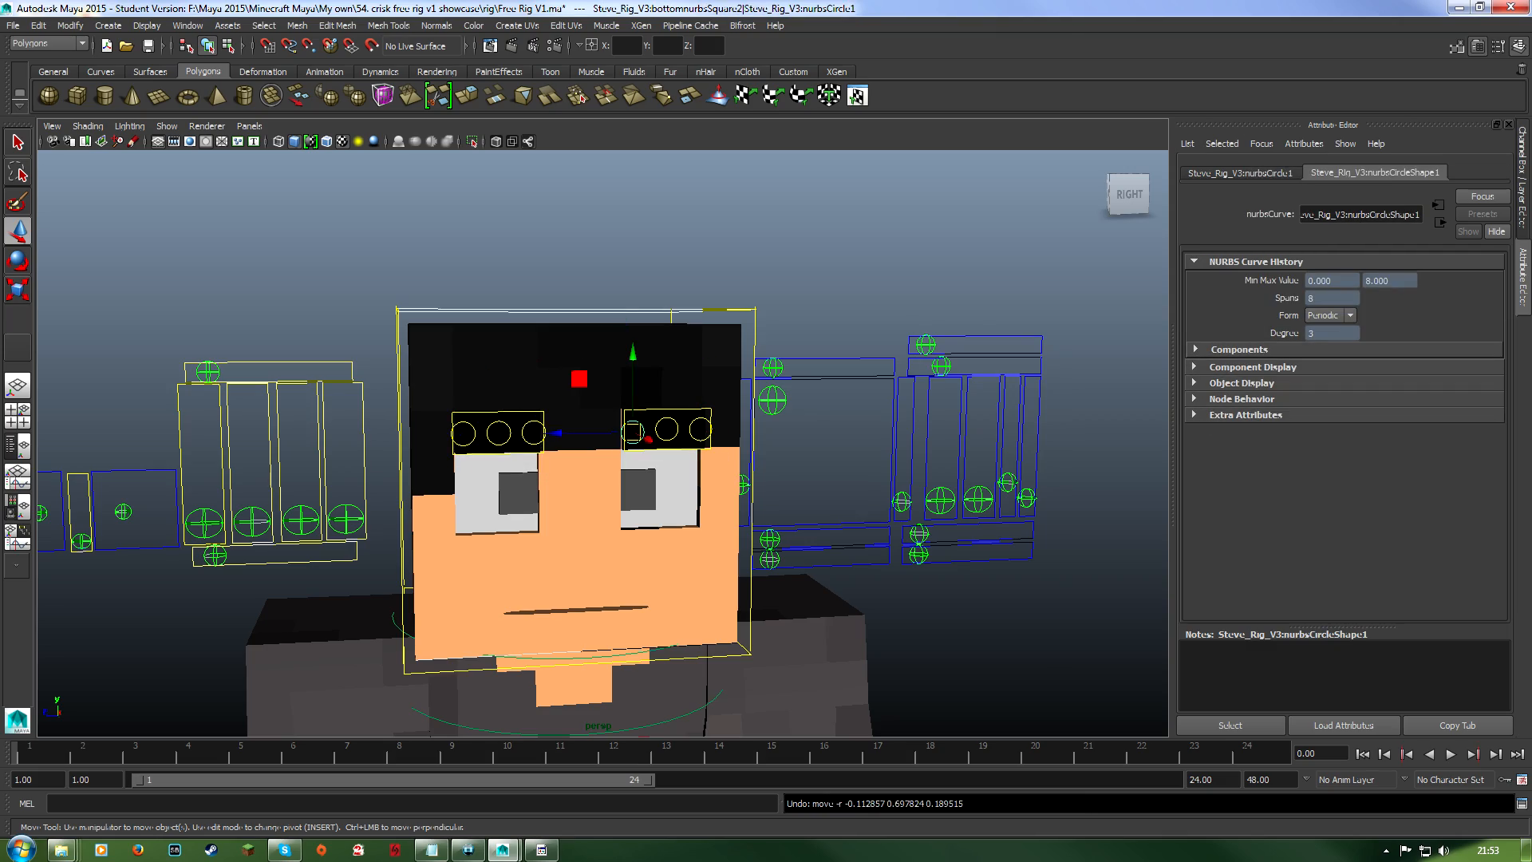
Try arching the eyebrow above the character's left eye by raising its middle circle, and undo the move.
{"action": "left_click_drag", "start_coordinate": [558, 447], "coordinate": [678, 451], "text": "alt"}
{"action": "middle_click_drag", "start_coordinate": [678, 450], "coordinate": [618, 407], "text": "alt"}
{"action": "scroll", "coordinate": [619, 407], "scroll_direction": "up", "scroll_amount": 5}
{"action": "left_click_drag", "start_coordinate": [619, 407], "coordinate": [503, 405], "text": "alt"}
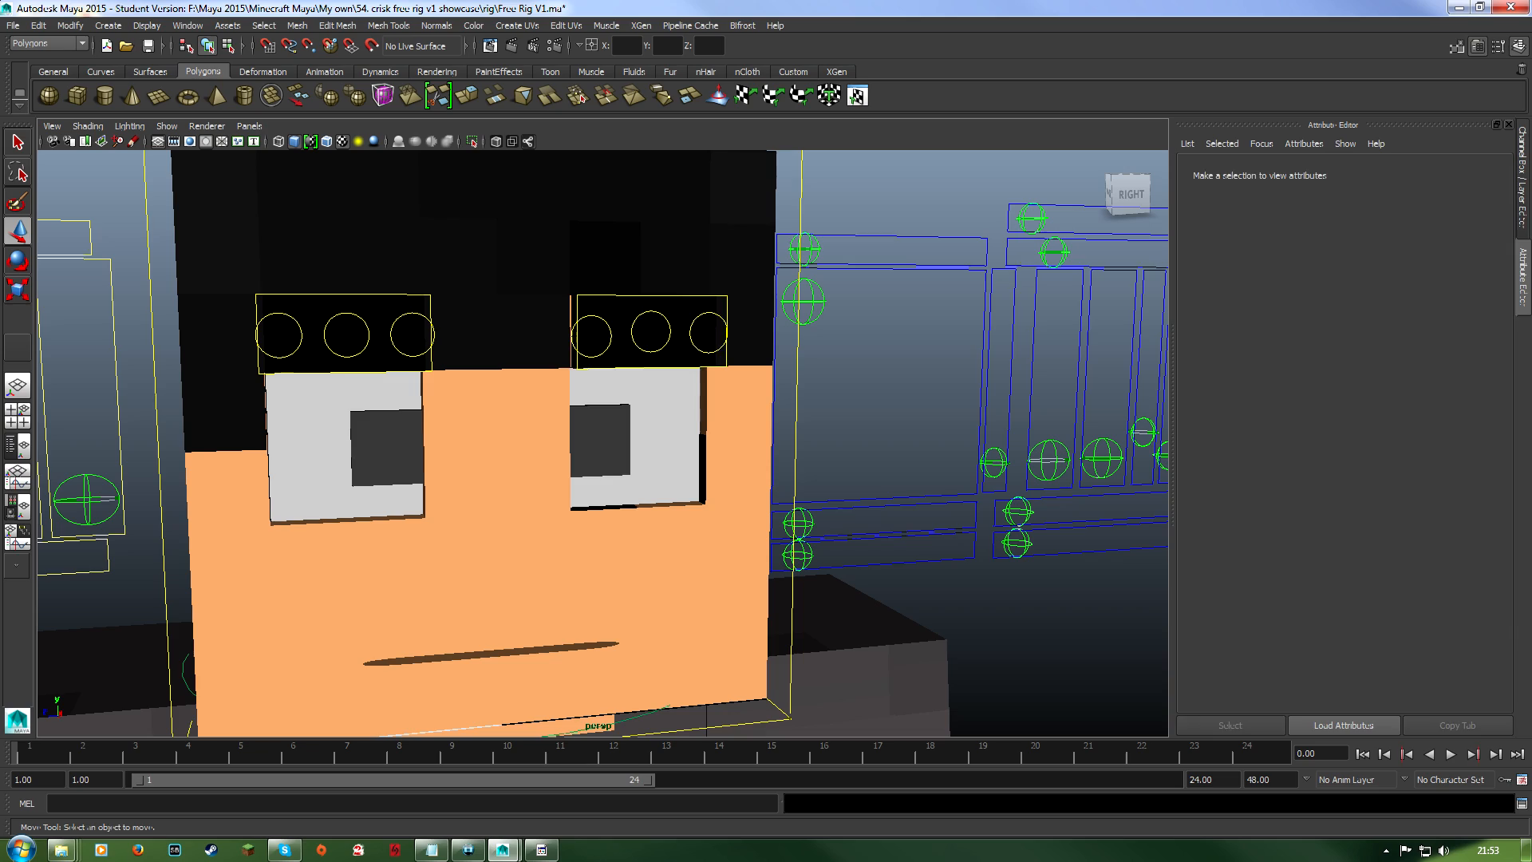
{"action": "left_click", "coordinate": [630, 339]}
{"action": "left_click", "coordinate": [611, 336]}
{"action": "left_click_drag", "start_coordinate": [650, 331], "coordinate": [650, 289]}
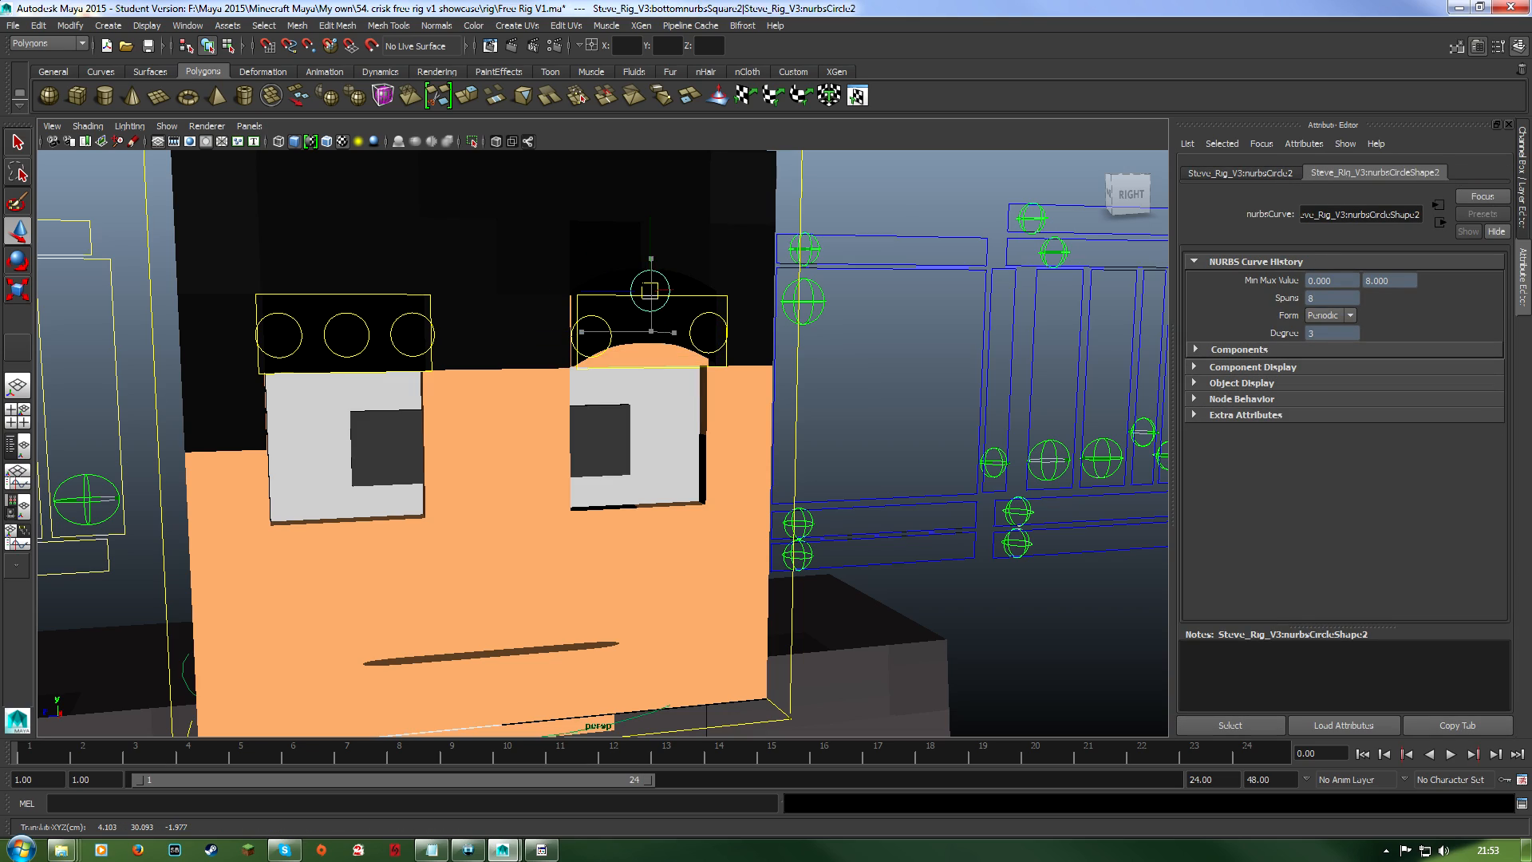
{"action": "key", "text": "ctrl+z"}
Try raising the vertical eyelid slider nearest the head, and undo it.
{"action": "mouse_move", "coordinate": [638, 383]}
{"action": "left_mouse_down", "text": "alt"}
{"action": "mouse_move", "coordinate": [774, 387]}
{"action": "mouse_move", "coordinate": [622, 383]}
{"action": "mouse_move", "coordinate": [742, 392]}
{"action": "mouse_move", "coordinate": [658, 382]}
{"action": "left_mouse_up", "text": "alt"}
{"action": "scroll", "coordinate": [622, 383], "scroll_direction": "down", "scroll_amount": 5}
{"action": "scroll", "coordinate": [741, 392], "scroll_direction": "up", "scroll_amount": 5}
{"action": "scroll", "coordinate": [686, 388], "scroll_direction": "up", "scroll_amount": 6}
{"action": "middle_click_drag", "start_coordinate": [658, 383], "coordinate": [914, 443], "text": "alt"}
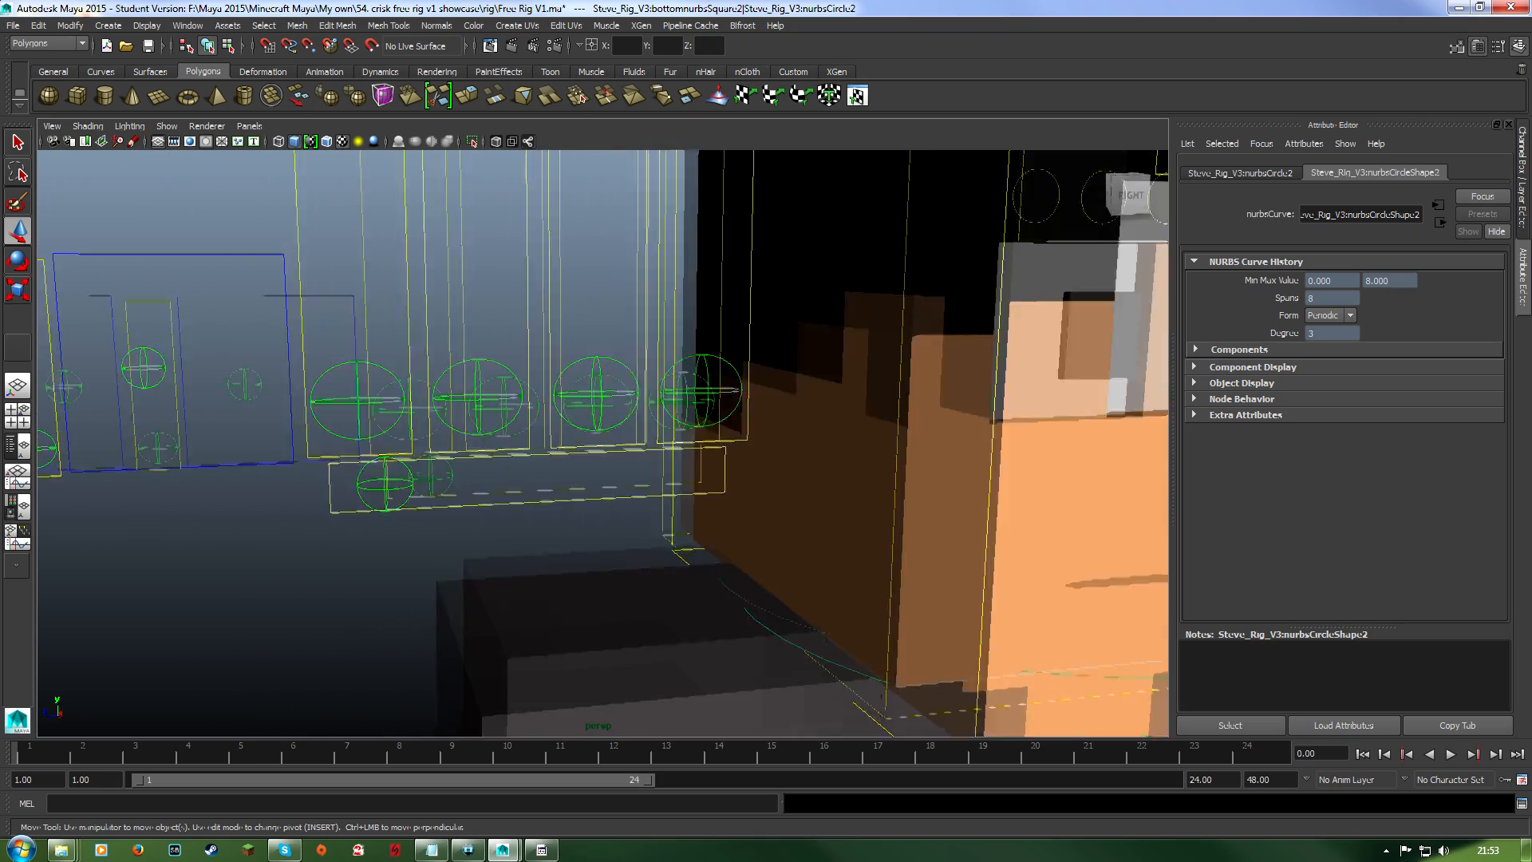
{"action": "scroll", "coordinate": [913, 443], "scroll_direction": "down", "scroll_amount": 7}
{"action": "left_click", "coordinate": [638, 424]}
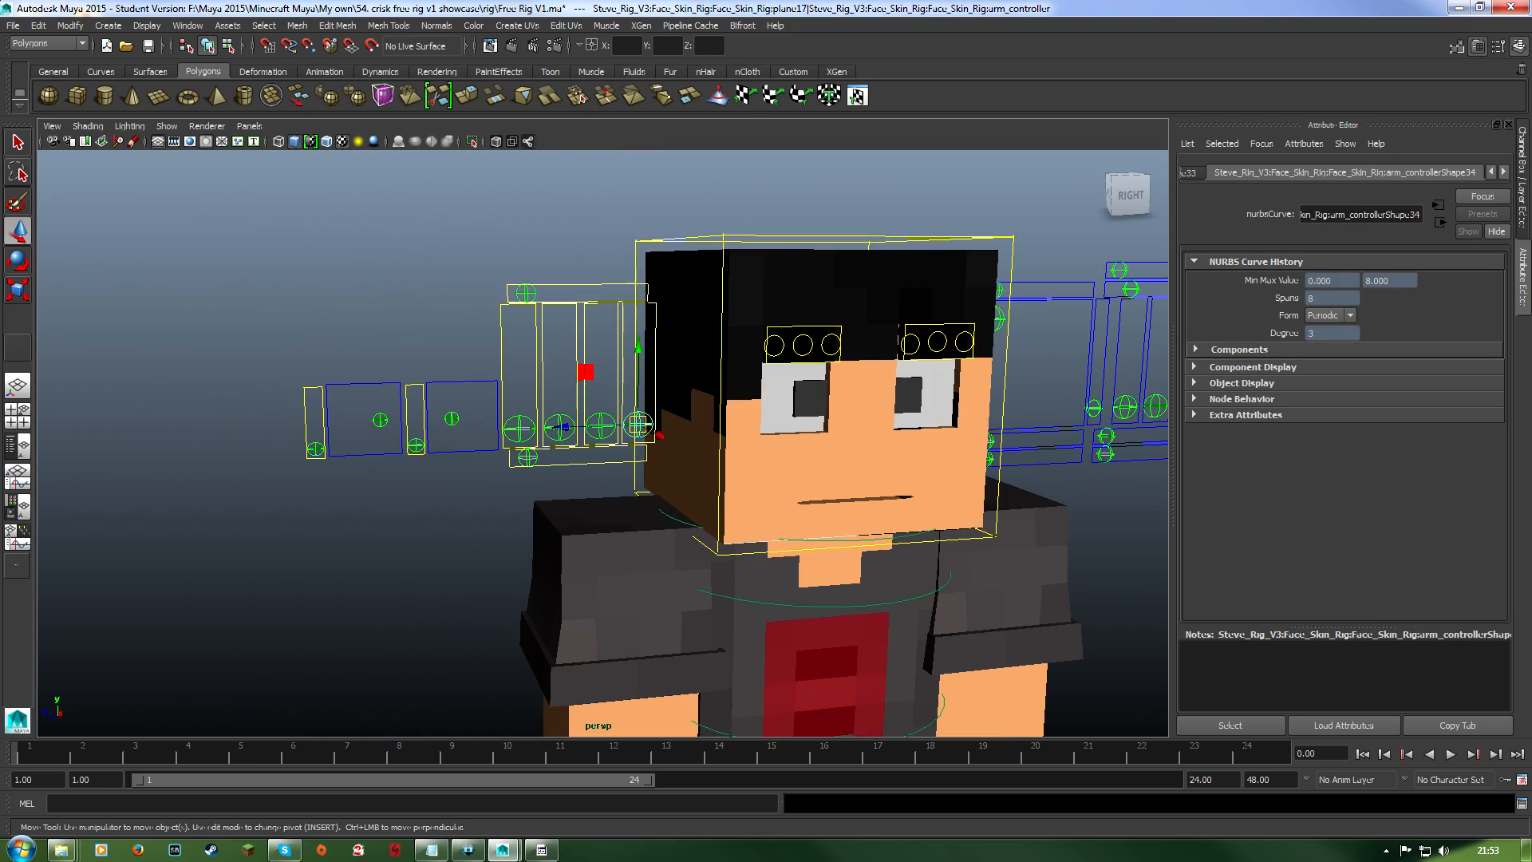
{"action": "left_click_drag", "start_coordinate": [638, 424], "coordinate": [639, 331]}
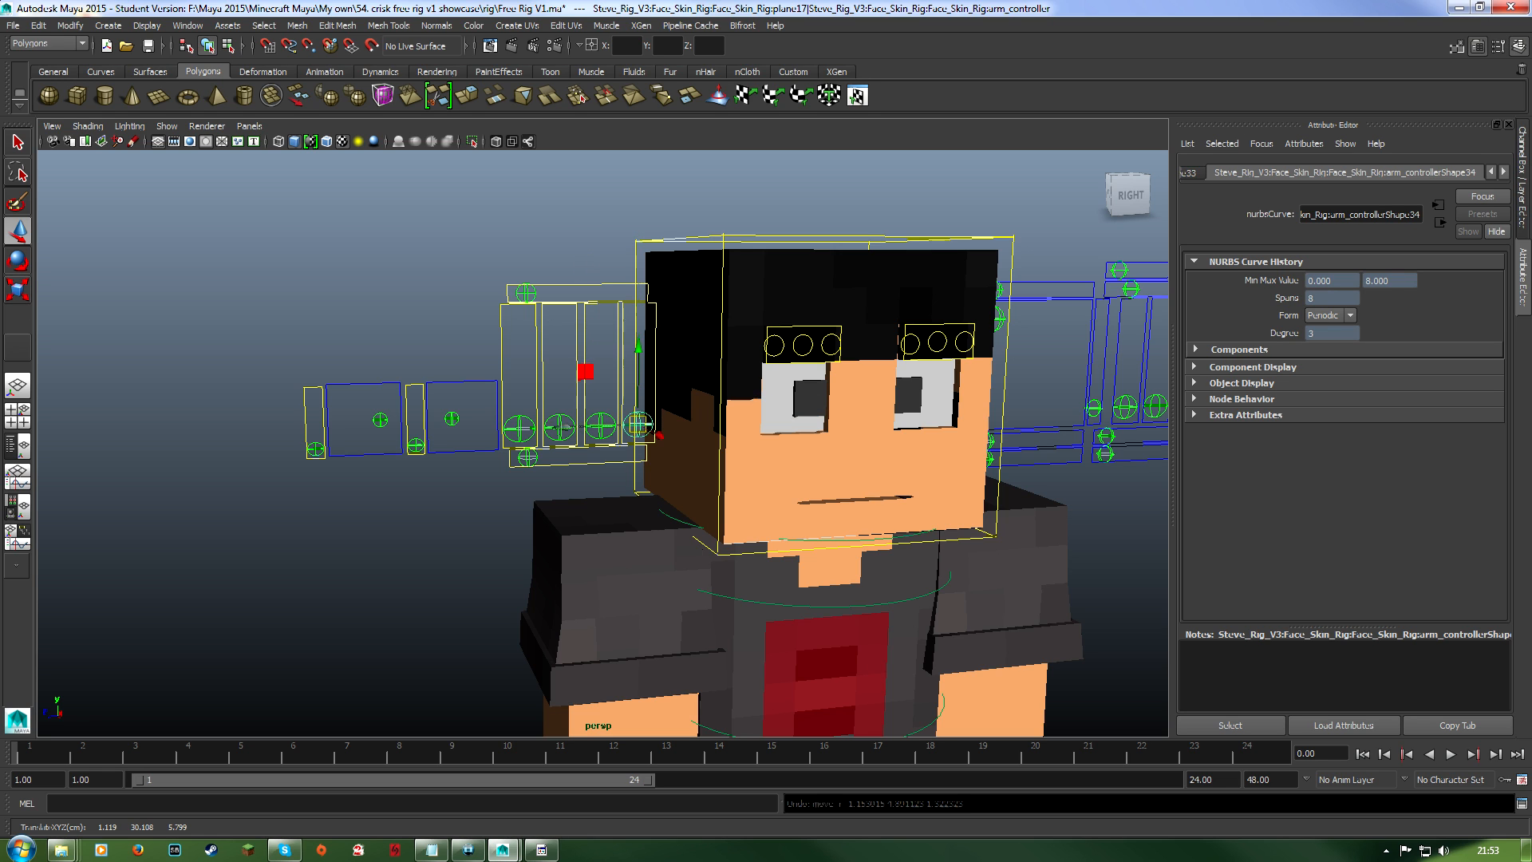
Try raising the neighbouring vertical eyelid slider, the second from the head, and undo it.
{"action": "left_click", "coordinate": [614, 431]}
{"action": "left_click", "coordinate": [600, 425]}
{"action": "left_click_drag", "start_coordinate": [599, 425], "coordinate": [599, 328]}
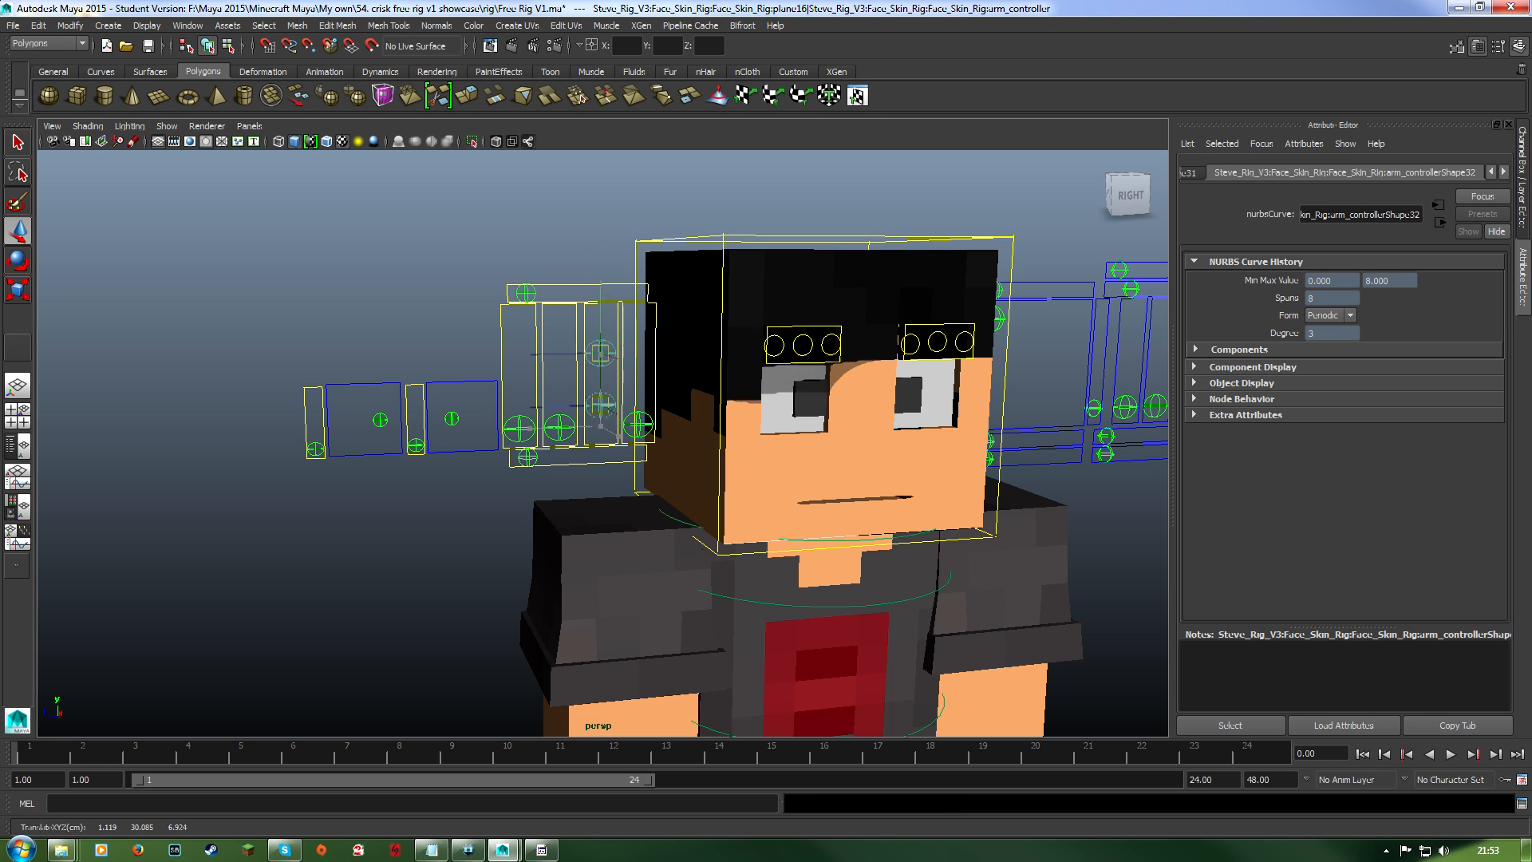
Select the four vertical eyelid sliders and try raising them all together, and undo the move.
{"action": "left_click", "coordinate": [528, 436]}
{"action": "left_click", "coordinate": [520, 429]}
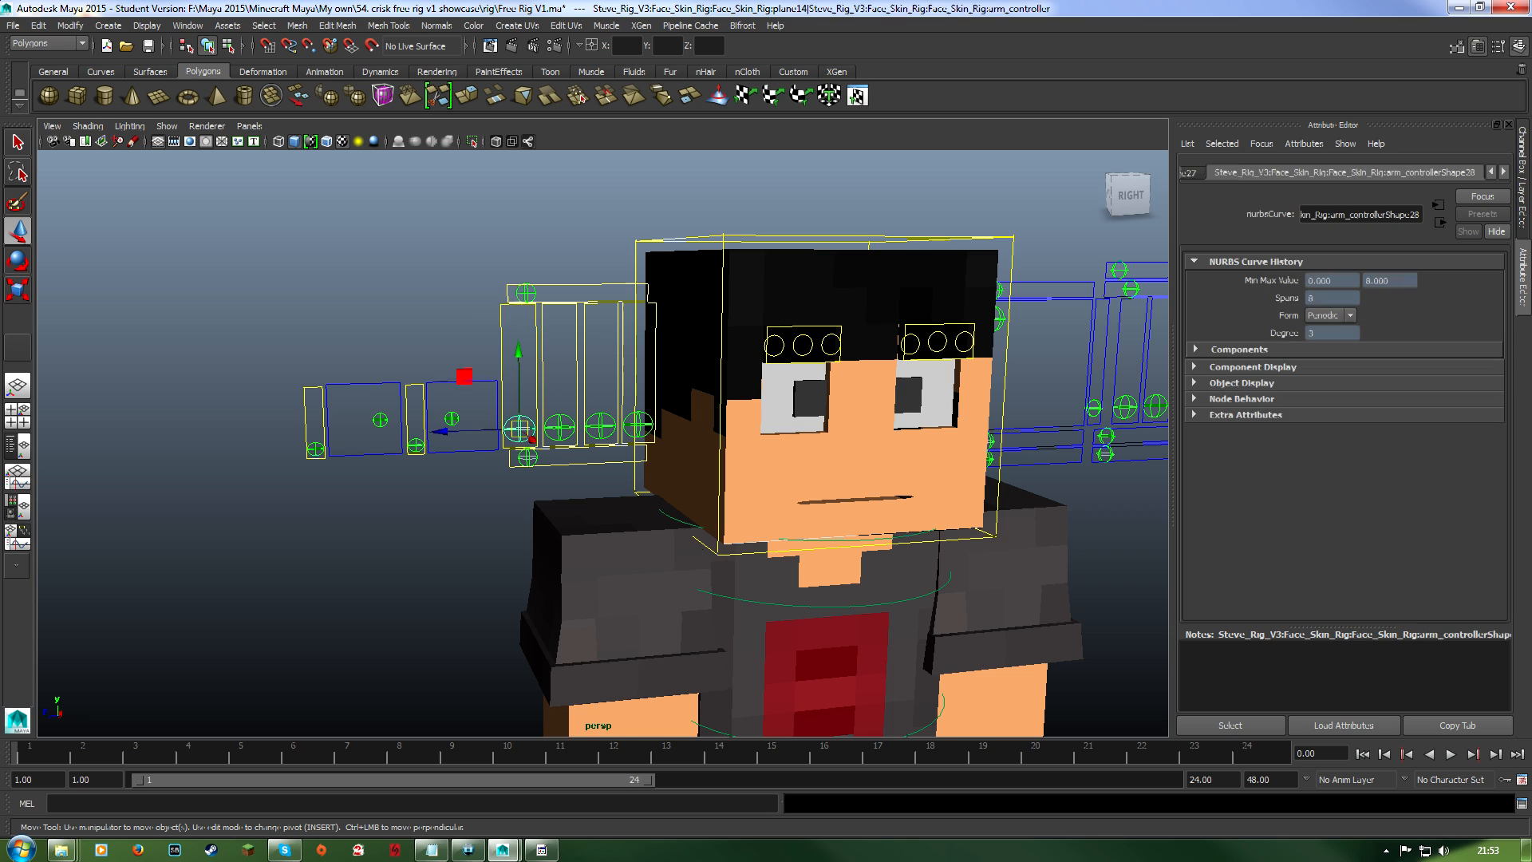
{"action": "left_click", "coordinate": [613, 435]}
{"action": "left_click", "coordinate": [616, 436]}
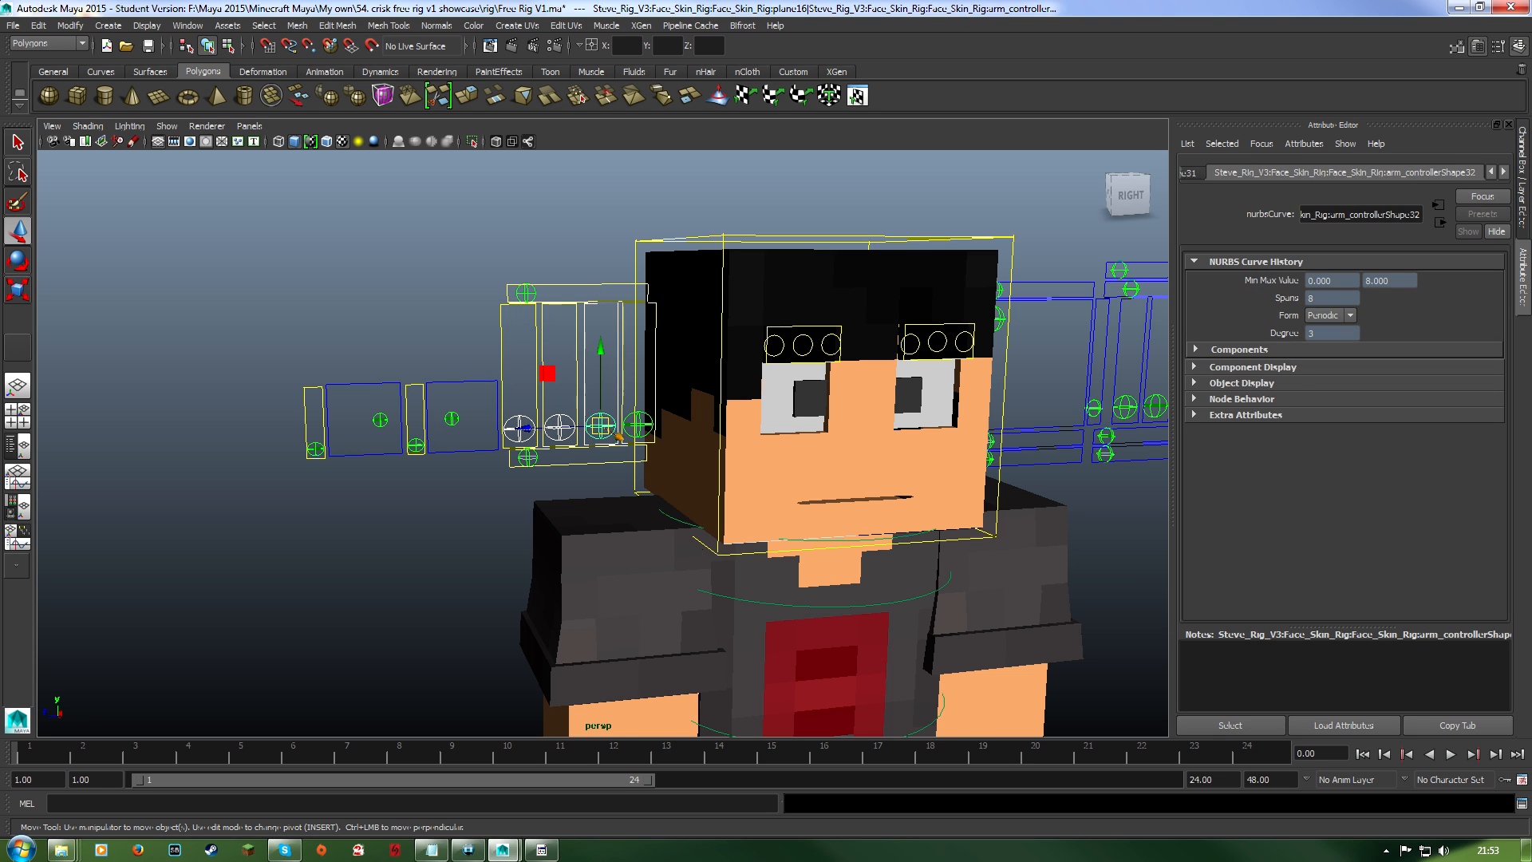
{"action": "left_click", "coordinate": [619, 432]}
{"action": "key", "text": "ctrl+z"}
{"action": "left_click_drag", "start_coordinate": [638, 424], "coordinate": [638, 319]}
{"action": "key", "text": "ctrl+z"}
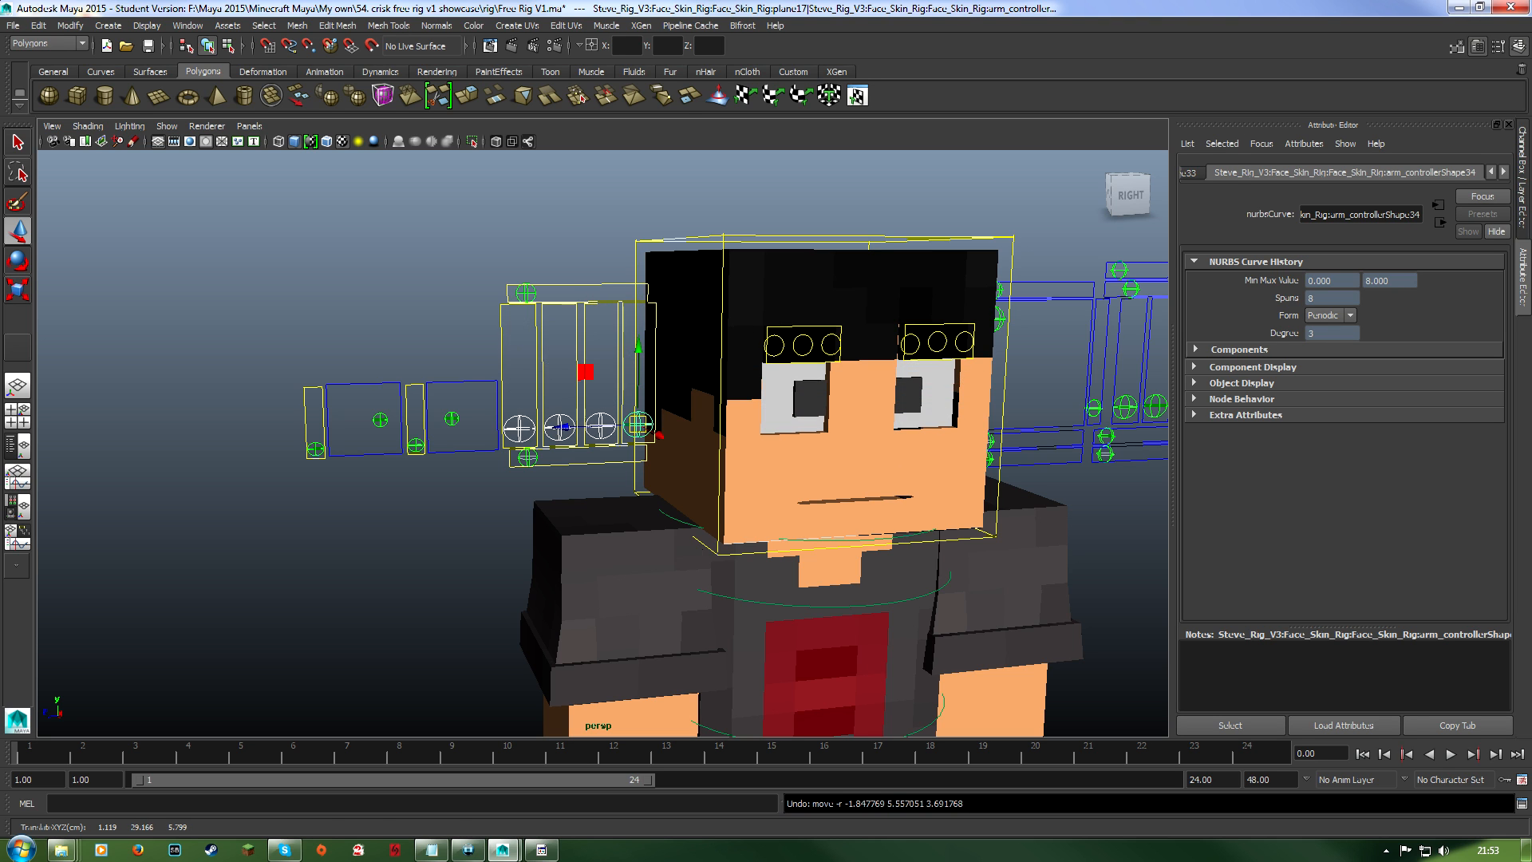
Slide the horizontal controller beneath the four eyelid sliders toward the head to curve the edges of the eyes.
{"action": "left_click", "coordinate": [528, 464]}
{"action": "left_click", "coordinate": [528, 458]}
{"action": "left_click_drag", "start_coordinate": [528, 457], "coordinate": [577, 455]}
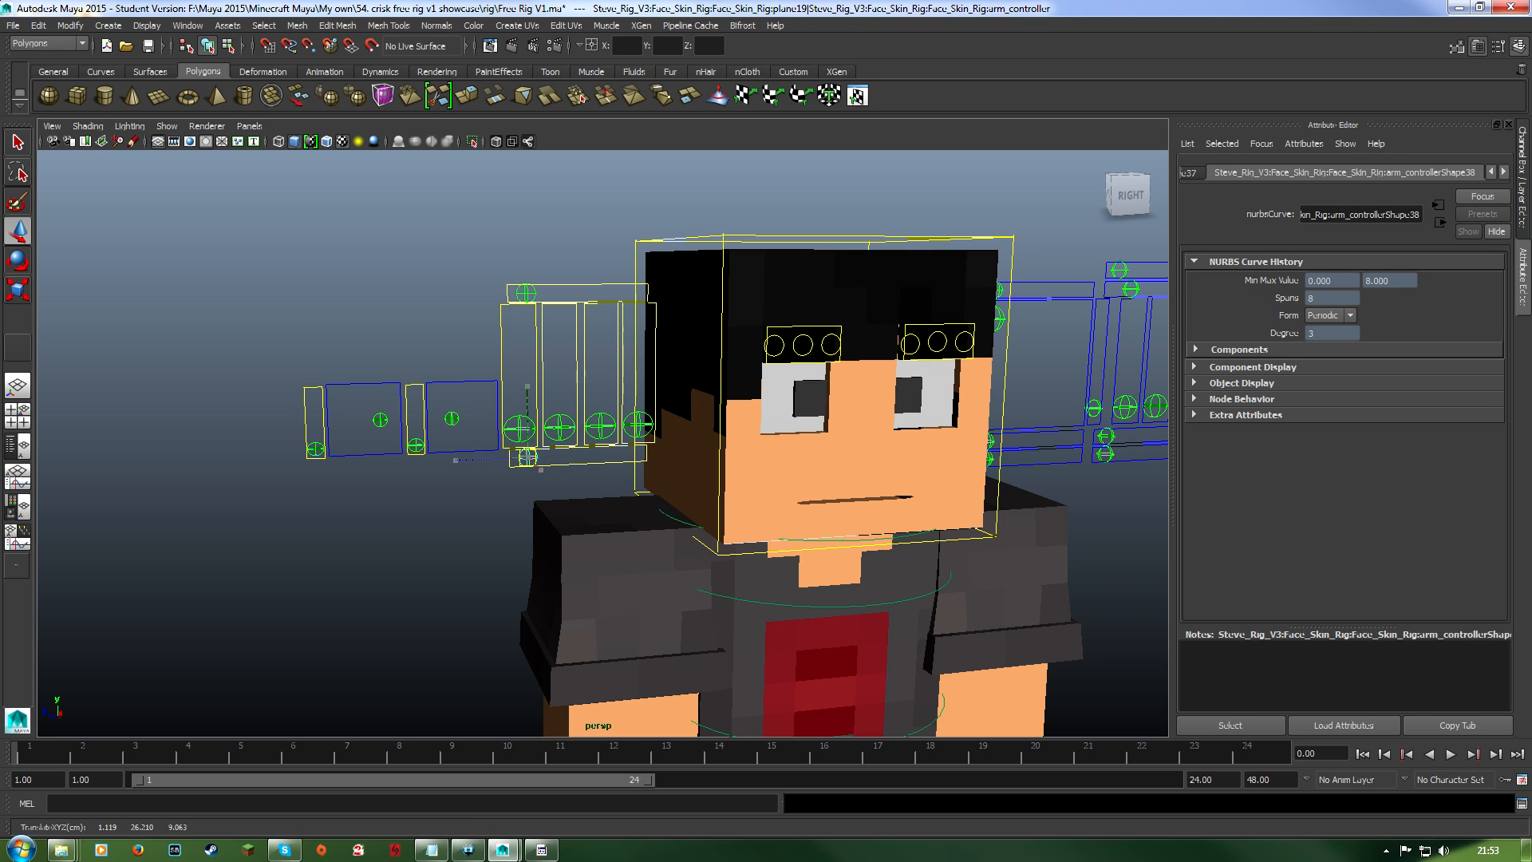
{"action": "scroll", "coordinate": [718, 478], "scroll_direction": "up", "scroll_amount": 5}
{"action": "left_click_drag", "start_coordinate": [750, 486], "coordinate": [668, 536], "text": "alt"}
Try lowering the middle circle of the eyebrow above the character's left eye, and undo it along with the eye curving.
{"action": "left_click", "coordinate": [960, 267]}
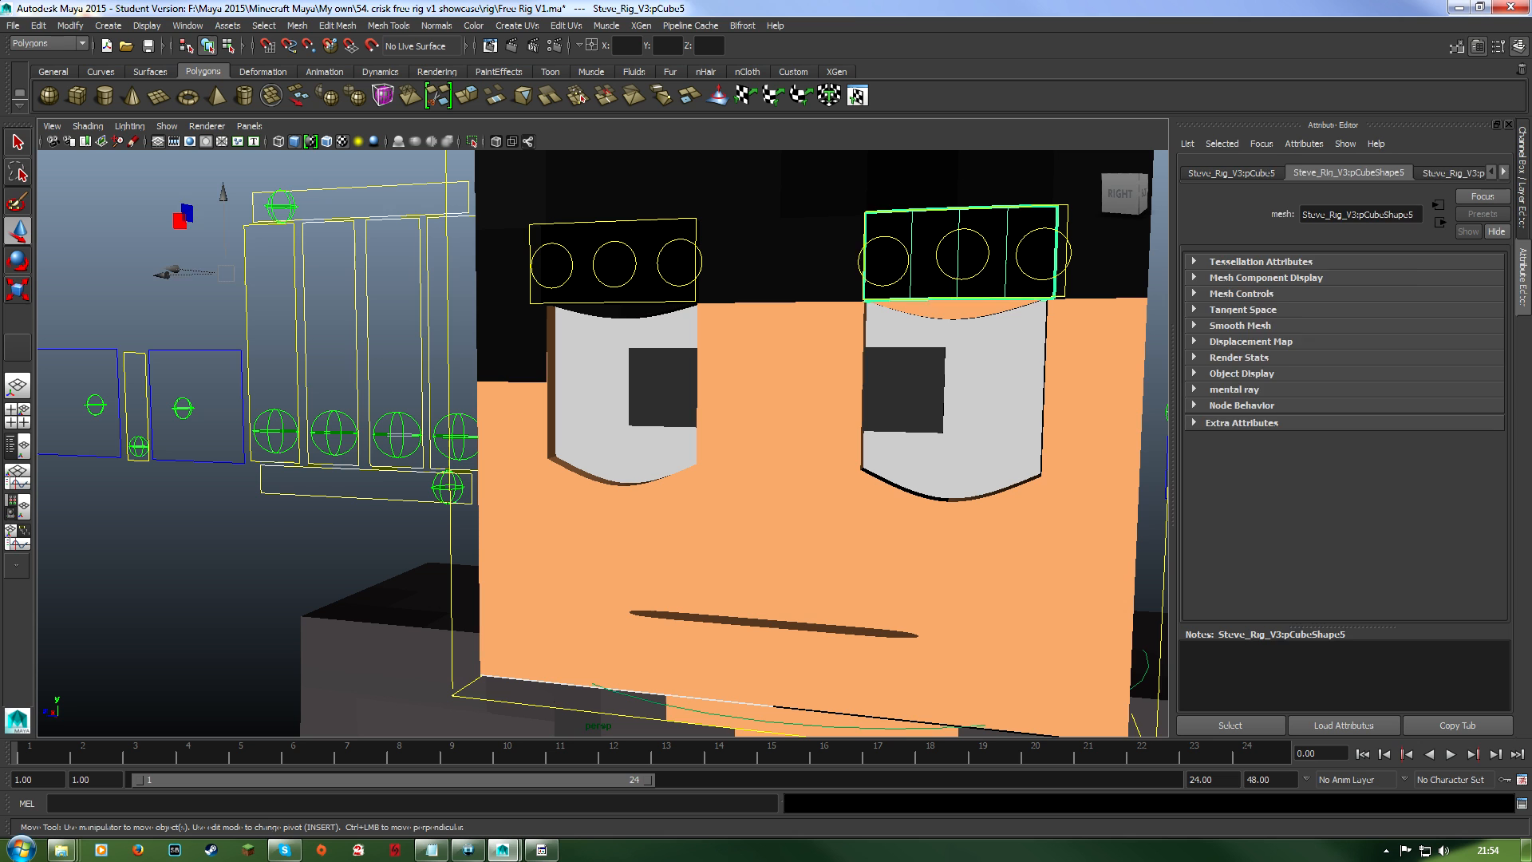
{"action": "left_click", "coordinate": [962, 279]}
{"action": "left_click_drag", "start_coordinate": [961, 253], "coordinate": [958, 287]}
{"action": "key", "text": "ctrl+z"}
{"action": "key", "text": "ctrl+z"}
{"action": "key", "text": "ctrl+z"}
{"action": "key", "text": "ctrl+z"}
{"action": "scroll", "coordinate": [718, 479], "scroll_direction": "down", "scroll_amount": 5}
{"action": "left_click_drag", "start_coordinate": [686, 478], "coordinate": [726, 503], "text": "alt"}
{"action": "key", "text": "ctrl+z"}
{"action": "left_click_drag", "start_coordinate": [837, 546], "coordinate": [806, 507], "text": "alt"}
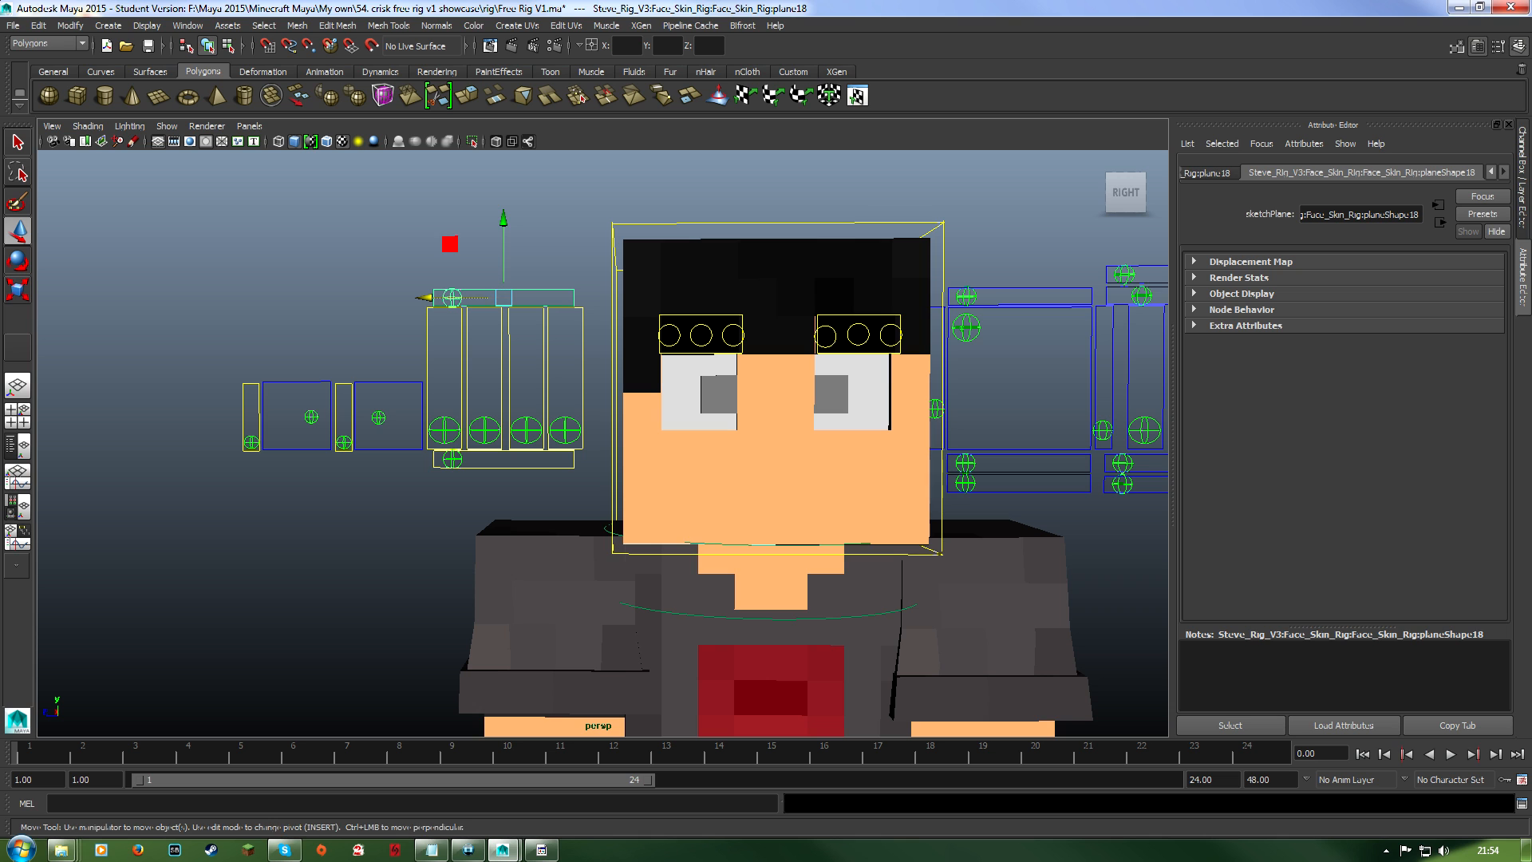
Try sliding the horizontal controller above the four eyelid sliders toward the head to curve the lower eyelids, and undo it.
{"action": "left_click", "coordinate": [470, 259]}
{"action": "left_click", "coordinate": [451, 298]}
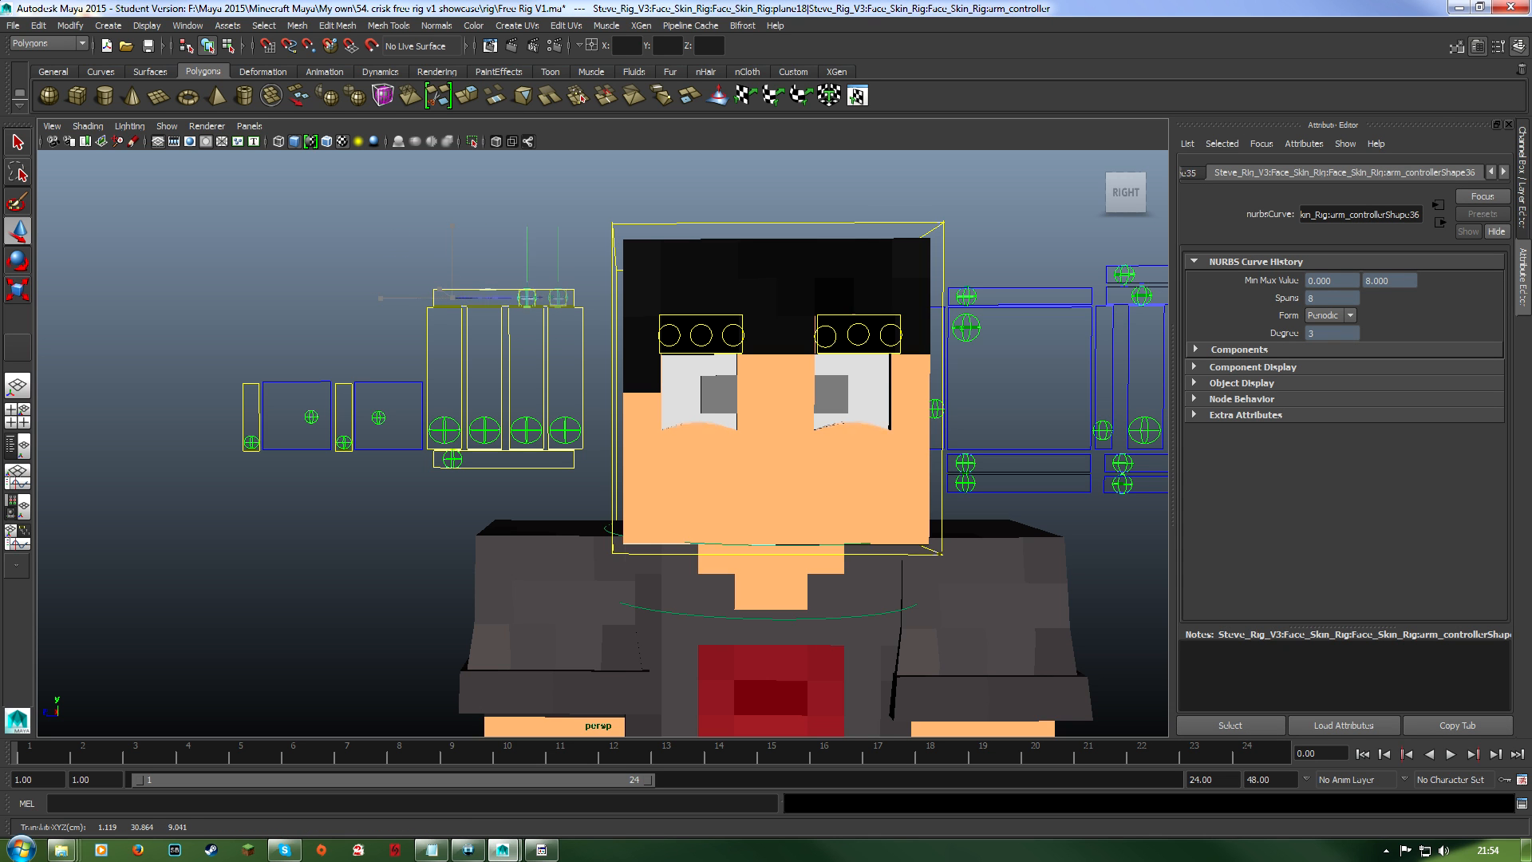
{"action": "left_click_drag", "start_coordinate": [519, 299], "coordinate": [598, 359], "text": "alt"}
{"action": "scroll", "coordinate": [559, 359], "scroll_direction": "up", "scroll_amount": 5}
{"action": "key", "text": "ctrl+z"}
{"action": "scroll", "coordinate": [598, 359], "scroll_direction": "down", "scroll_amount": 3}
Try moving the pupil controllers in the blue square panels beside the head, and undo the moves.
{"action": "left_click", "coordinate": [379, 430]}
{"action": "scroll", "coordinate": [602, 443], "scroll_direction": "up", "scroll_amount": 2}
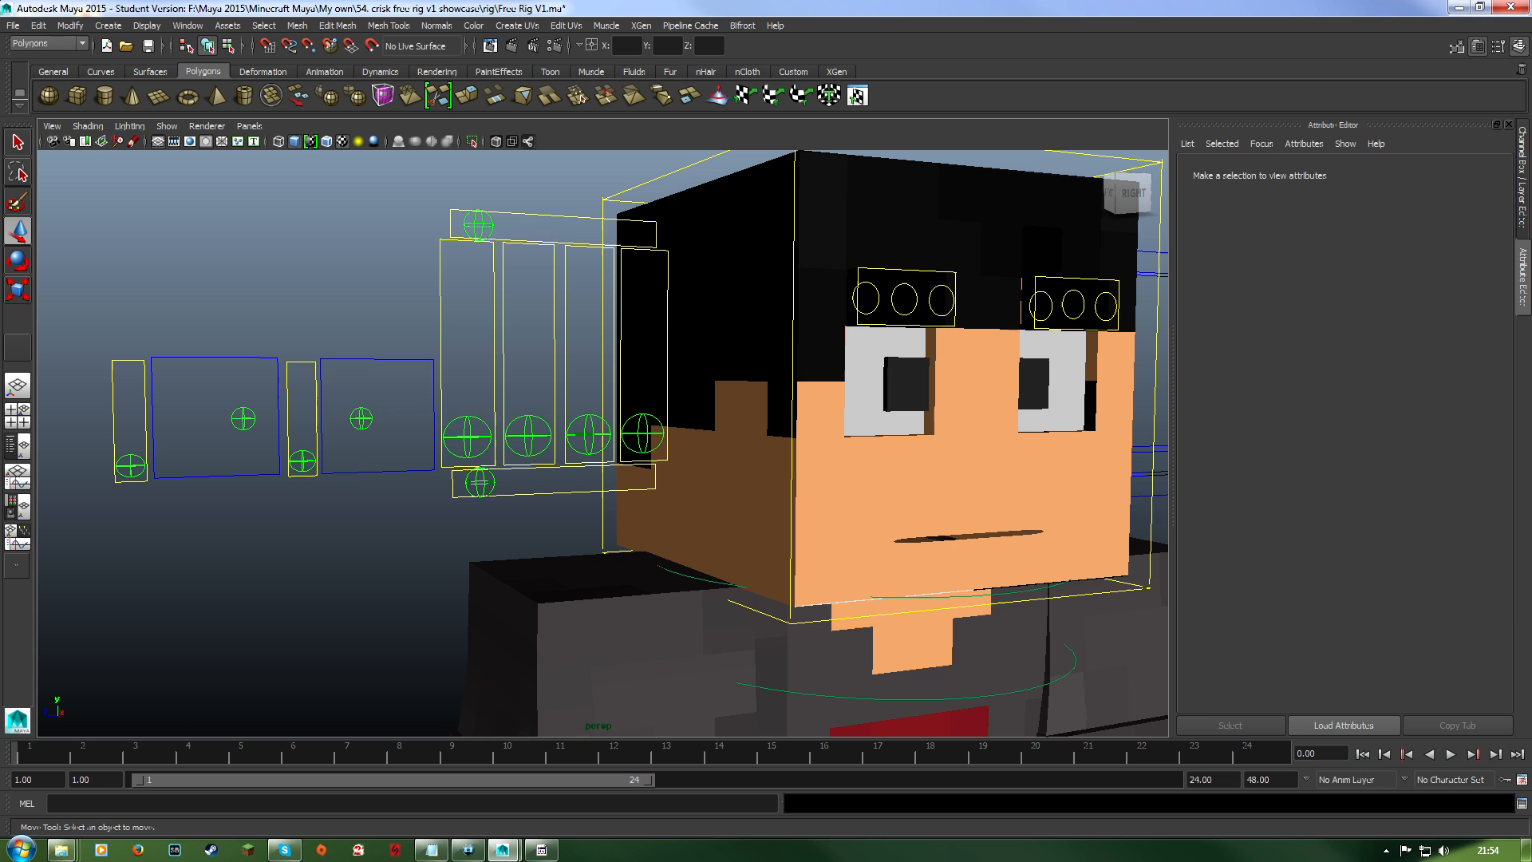
{"action": "left_click", "coordinate": [278, 423]}
{"action": "left_click", "coordinate": [319, 519]}
{"action": "scroll", "coordinate": [603, 443], "scroll_direction": "up", "scroll_amount": 3}
{"action": "left_click", "coordinate": [209, 403]}
{"action": "left_click_drag", "start_coordinate": [209, 403], "coordinate": [184, 404]}
{"action": "scroll", "coordinate": [184, 403], "scroll_direction": "down", "scroll_amount": 5}
{"action": "key", "text": "ctrl+z"}
{"action": "left_click_drag", "start_coordinate": [319, 415], "coordinate": [231, 415], "text": "alt"}
{"action": "left_click_drag", "start_coordinate": [466, 430], "coordinate": [490, 435]}
{"action": "key", "text": "ctrl+z"}
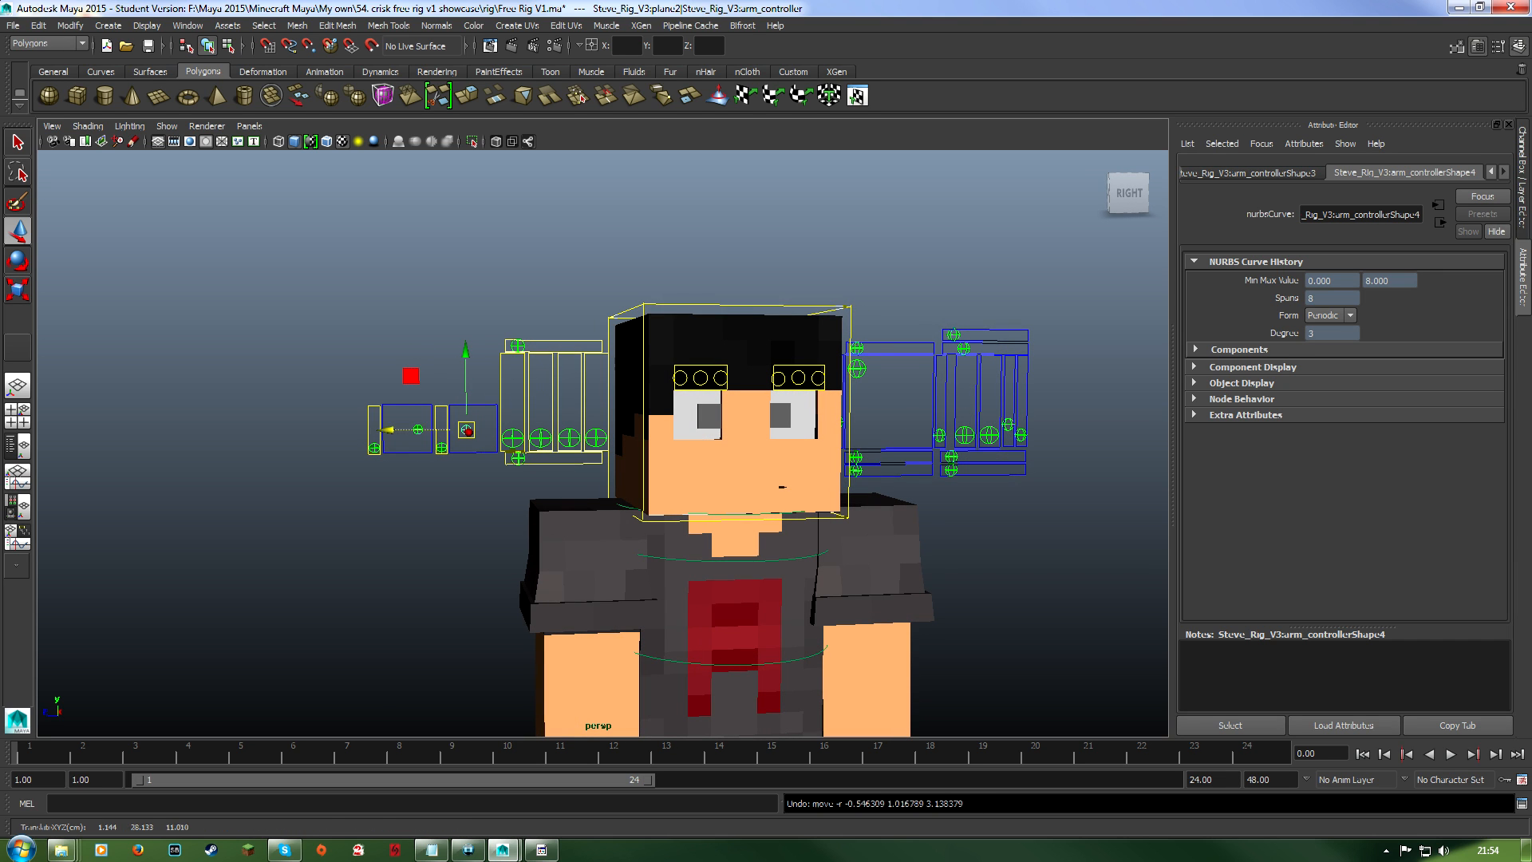
Try moving the pupil controller in the outermost blue square away from the head, and undo it.
{"action": "left_click", "coordinate": [408, 405]}
{"action": "scroll", "coordinate": [602, 442], "scroll_direction": "up", "scroll_amount": 6}
{"action": "middle_click_drag", "start_coordinate": [510, 447], "coordinate": [603, 439], "text": "alt"}
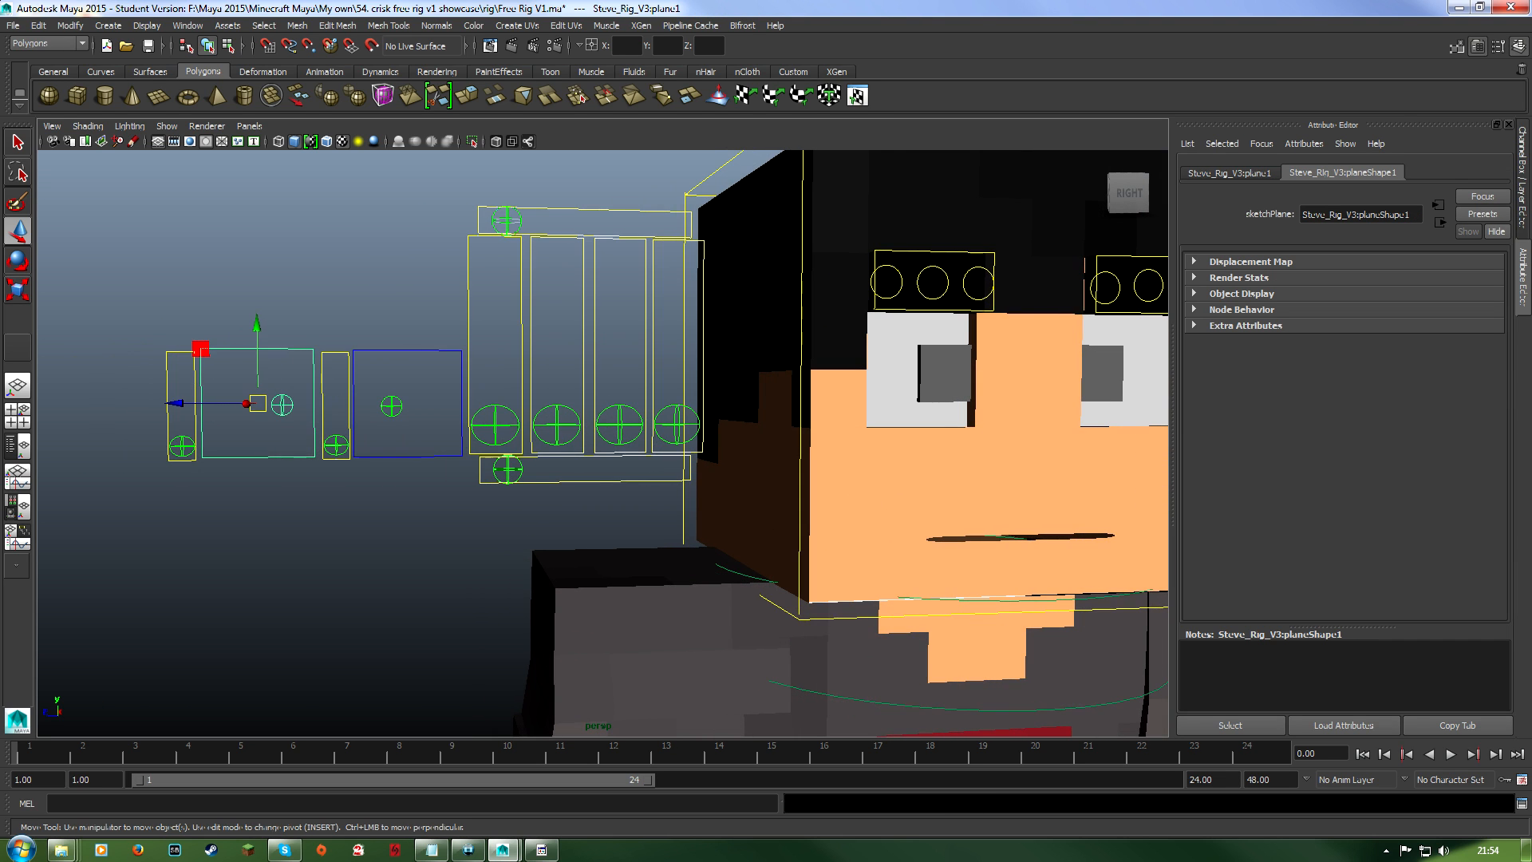
{"action": "left_click", "coordinate": [281, 405]}
{"action": "left_click_drag", "start_coordinate": [282, 404], "coordinate": [218, 393]}
{"action": "key", "text": "ctrl+z"}
Select both pupil controllers and try moving both pupils sideways together, and undo the move.
{"action": "left_click", "coordinate": [392, 403], "text": "shift"}
{"action": "left_click", "coordinate": [391, 406], "text": "shift"}
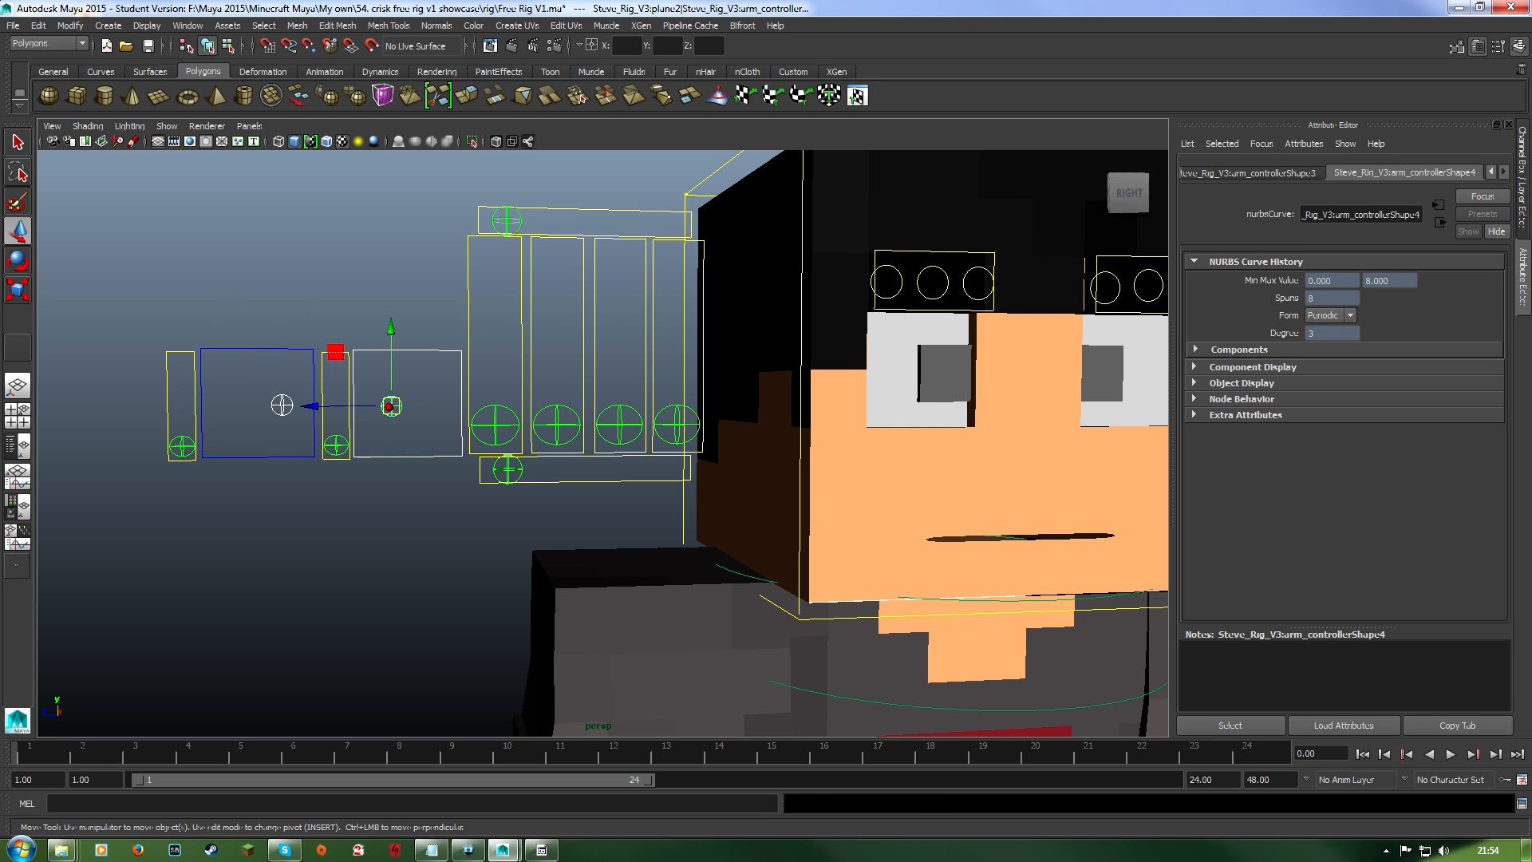
{"action": "left_click_drag", "start_coordinate": [391, 406], "coordinate": [348, 398]}
{"action": "scroll", "coordinate": [400, 395], "scroll_direction": "down", "scroll_amount": 4}
{"action": "scroll", "coordinate": [363, 395], "scroll_direction": "up", "scroll_amount": 3}
{"action": "scroll", "coordinate": [602, 442], "scroll_direction": "up", "scroll_amount": 2}
Try shrinking the character's left pupil by raising the narrow slider between the two blue squares, and undo it.
{"action": "left_click", "coordinate": [299, 446]}
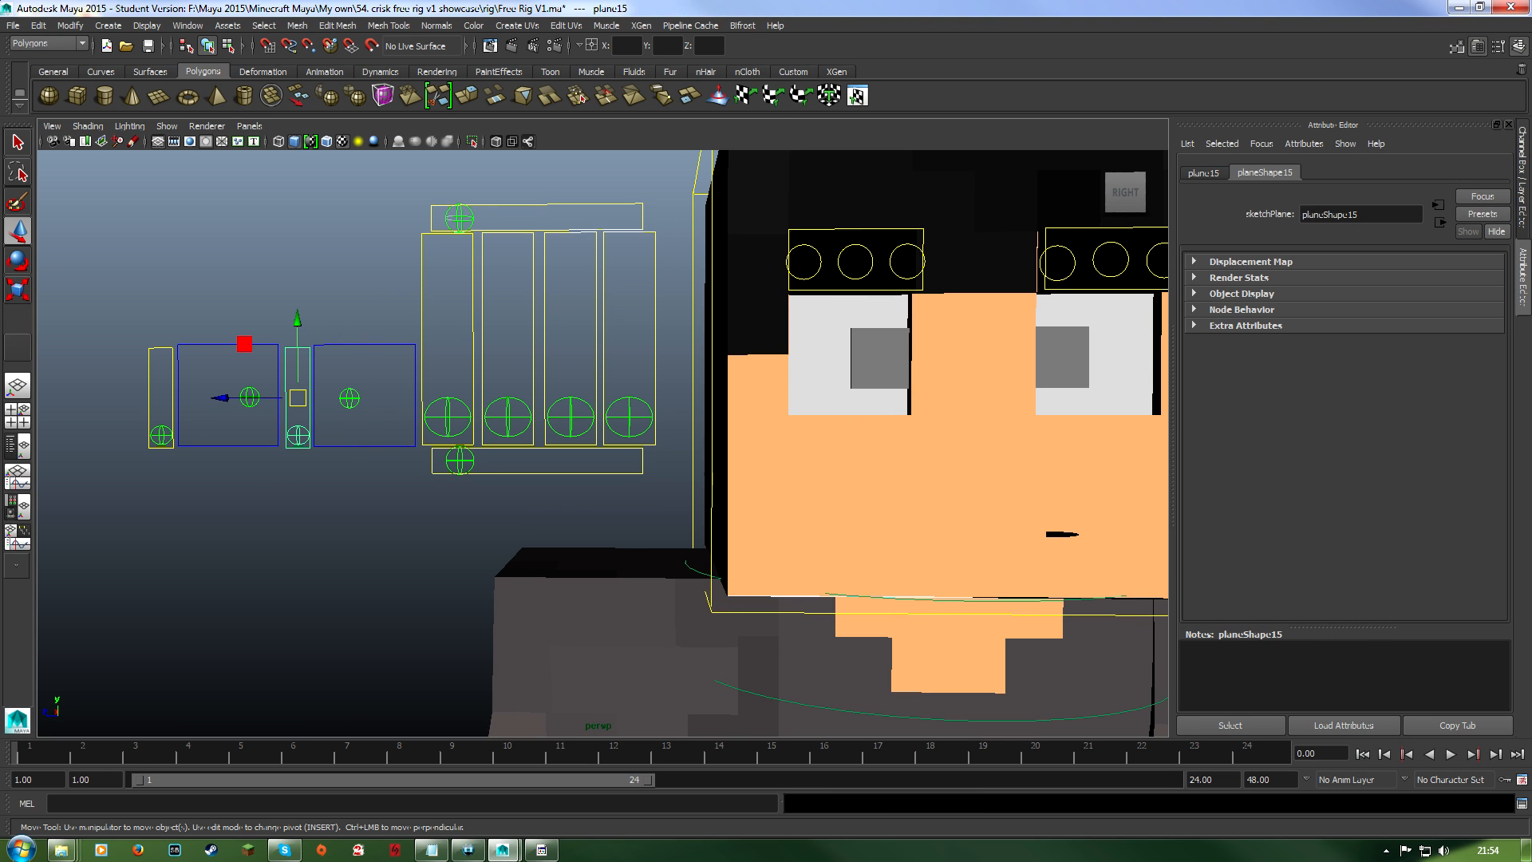
{"action": "left_click", "coordinate": [298, 435]}
{"action": "mouse_move", "coordinate": [298, 435]}
{"action": "left_mouse_down"}
{"action": "mouse_move", "coordinate": [297, 359]}
{"action": "mouse_move", "coordinate": [298, 435]}
{"action": "left_mouse_up"}
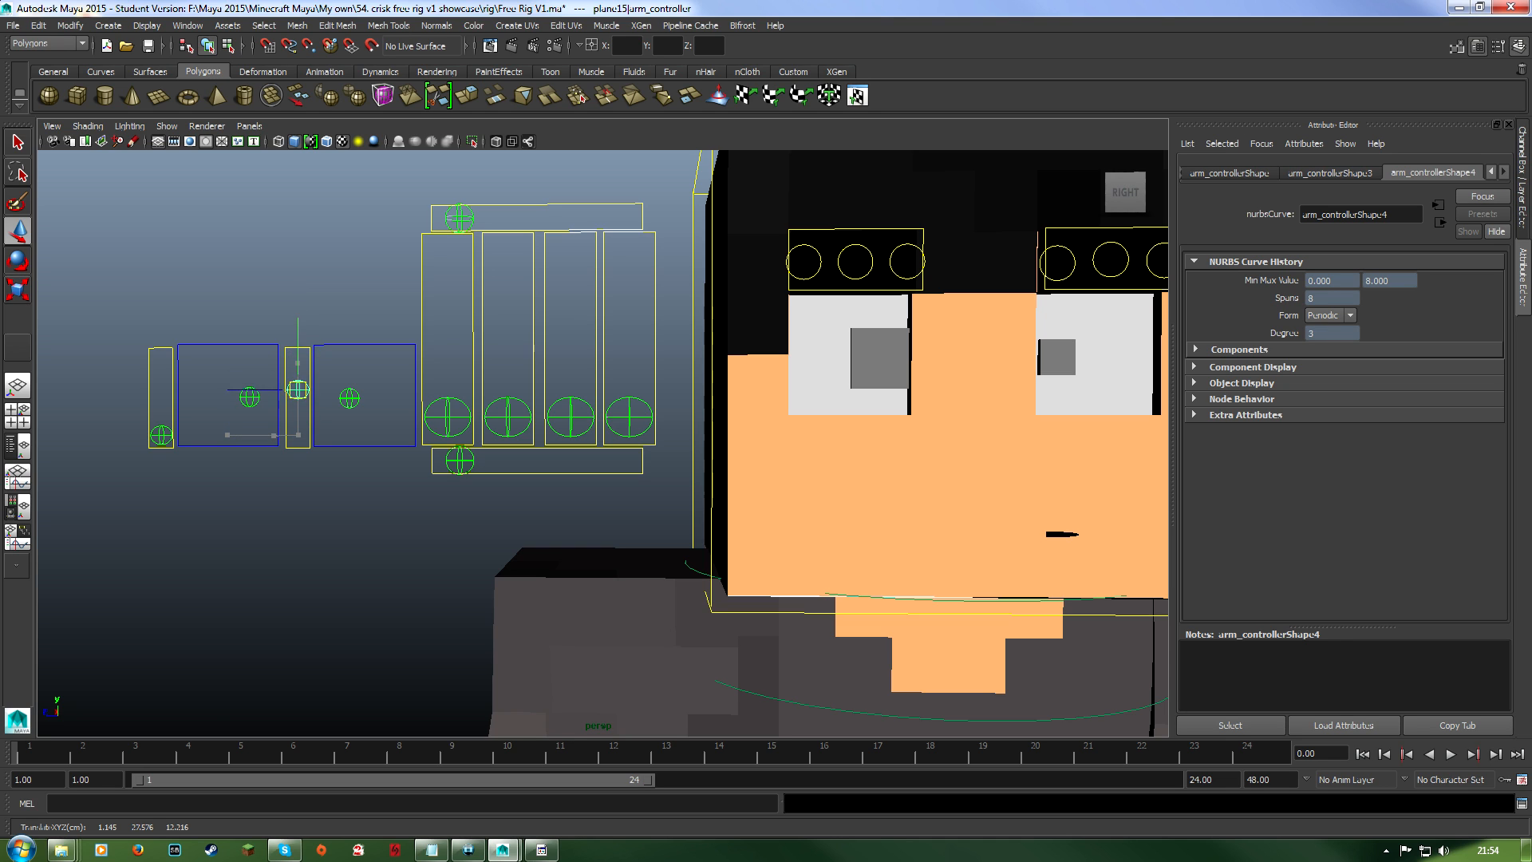
{"action": "left_click_drag", "start_coordinate": [297, 358], "coordinate": [298, 397]}
{"action": "key", "text": "ctrl+z"}
Try shrinking both pupils together with the two narrow size sliders, undo the change and clear the selection.
{"action": "left_click", "coordinate": [161, 435], "text": "shift"}
{"action": "left_click_drag", "start_coordinate": [161, 435], "coordinate": [161, 359]}
{"action": "scroll", "coordinate": [162, 359], "scroll_direction": "down", "scroll_amount": 6}
{"action": "key", "text": "ctrl+z"}
{"action": "left_click", "coordinate": [335, 511]}
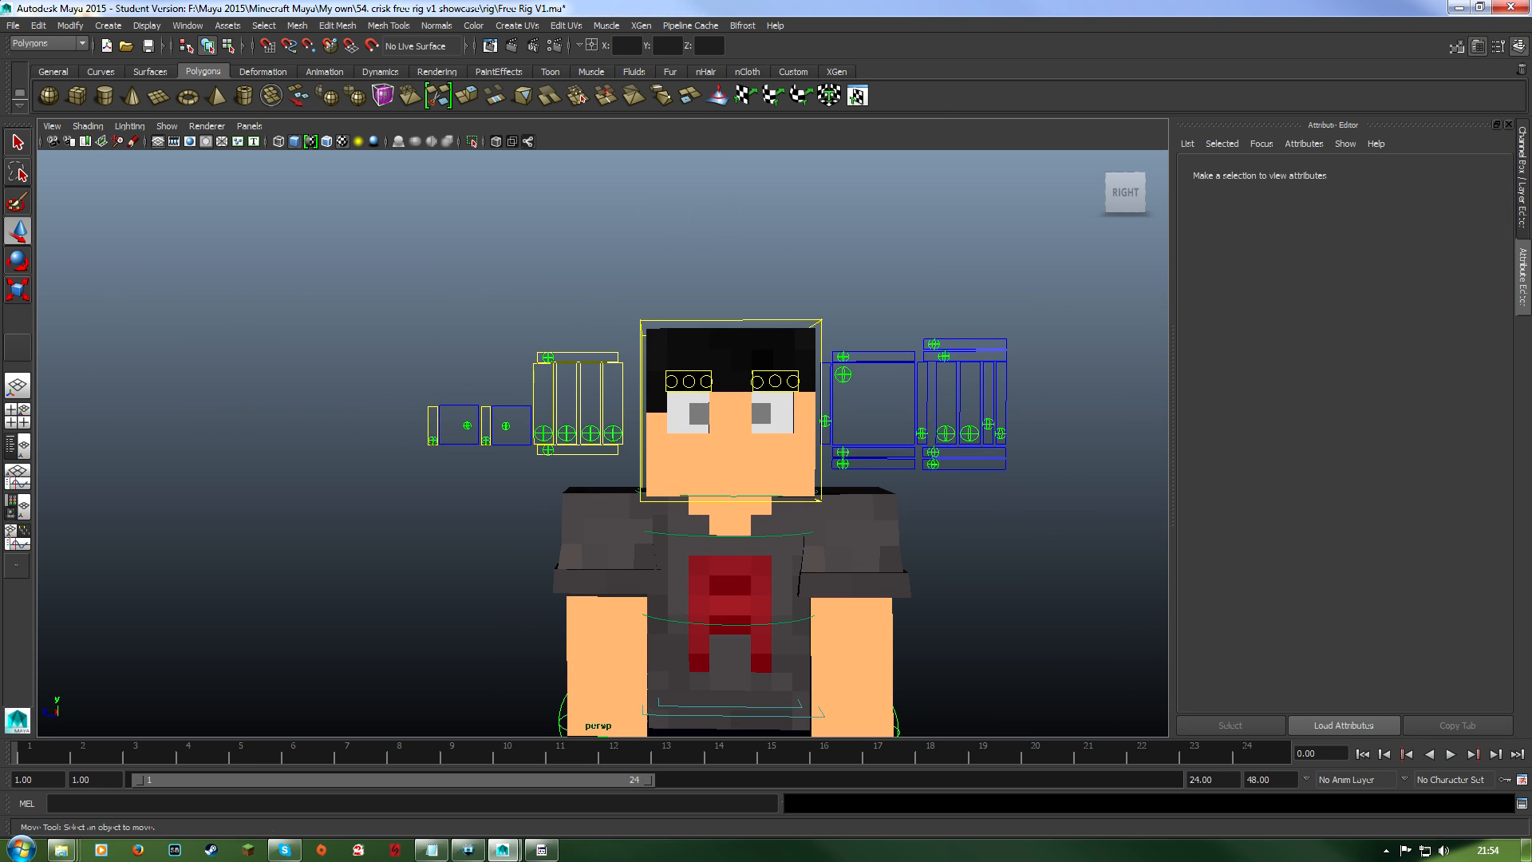
Pose the character's left arm with the hand near the hip and the elbow bent outward by moving and rotating its hand controller.
{"action": "scroll", "coordinate": [335, 511], "scroll_direction": "down", "scroll_amount": 7}
{"action": "left_click_drag", "start_coordinate": [494, 478], "coordinate": [558, 487], "text": "alt"}
{"action": "middle_click_drag", "start_coordinate": [479, 319], "coordinate": [192, 103], "text": "alt"}
{"action": "left_click", "coordinate": [150, 72]}
{"action": "left_click_drag", "start_coordinate": [383, 320], "coordinate": [399, 371], "text": "alt"}
{"action": "middle_click_drag", "start_coordinate": [399, 371], "coordinate": [403, 499], "text": "alt"}
{"action": "left_click_drag", "start_coordinate": [403, 498], "coordinate": [455, 455], "text": "alt"}
{"action": "scroll", "coordinate": [503, 486], "scroll_direction": "down", "scroll_amount": 4}
{"action": "scroll", "coordinate": [383, 482], "scroll_direction": "up", "scroll_amount": 4}
{"action": "scroll", "coordinate": [439, 527], "scroll_direction": "up", "scroll_amount": 3}
{"action": "scroll", "coordinate": [455, 454], "scroll_direction": "down", "scroll_amount": 1}
{"action": "left_click", "coordinate": [702, 570]}
{"action": "left_click_drag", "start_coordinate": [684, 557], "coordinate": [638, 542]}
{"action": "key", "text": "e"}
{"action": "left_click_drag", "start_coordinate": [763, 506], "coordinate": [733, 522]}
{"action": "key", "text": "w"}
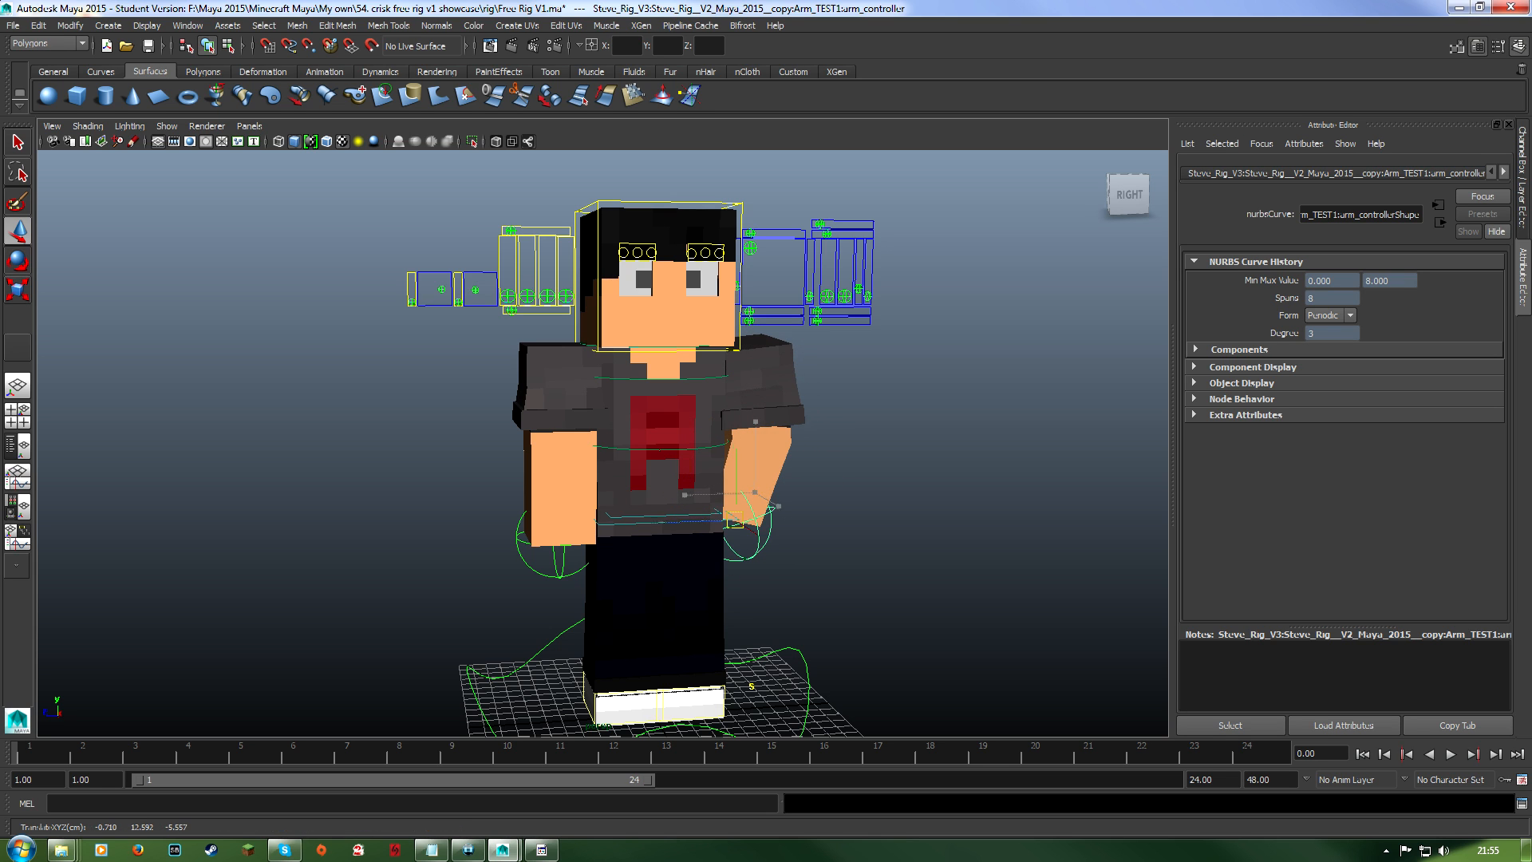
Pose the character's right arm with its hand controller so the hand rests near the hip and the elbow points outward.
{"action": "left_click", "coordinate": [559, 574]}
{"action": "left_click_drag", "start_coordinate": [558, 537], "coordinate": [525, 526]}
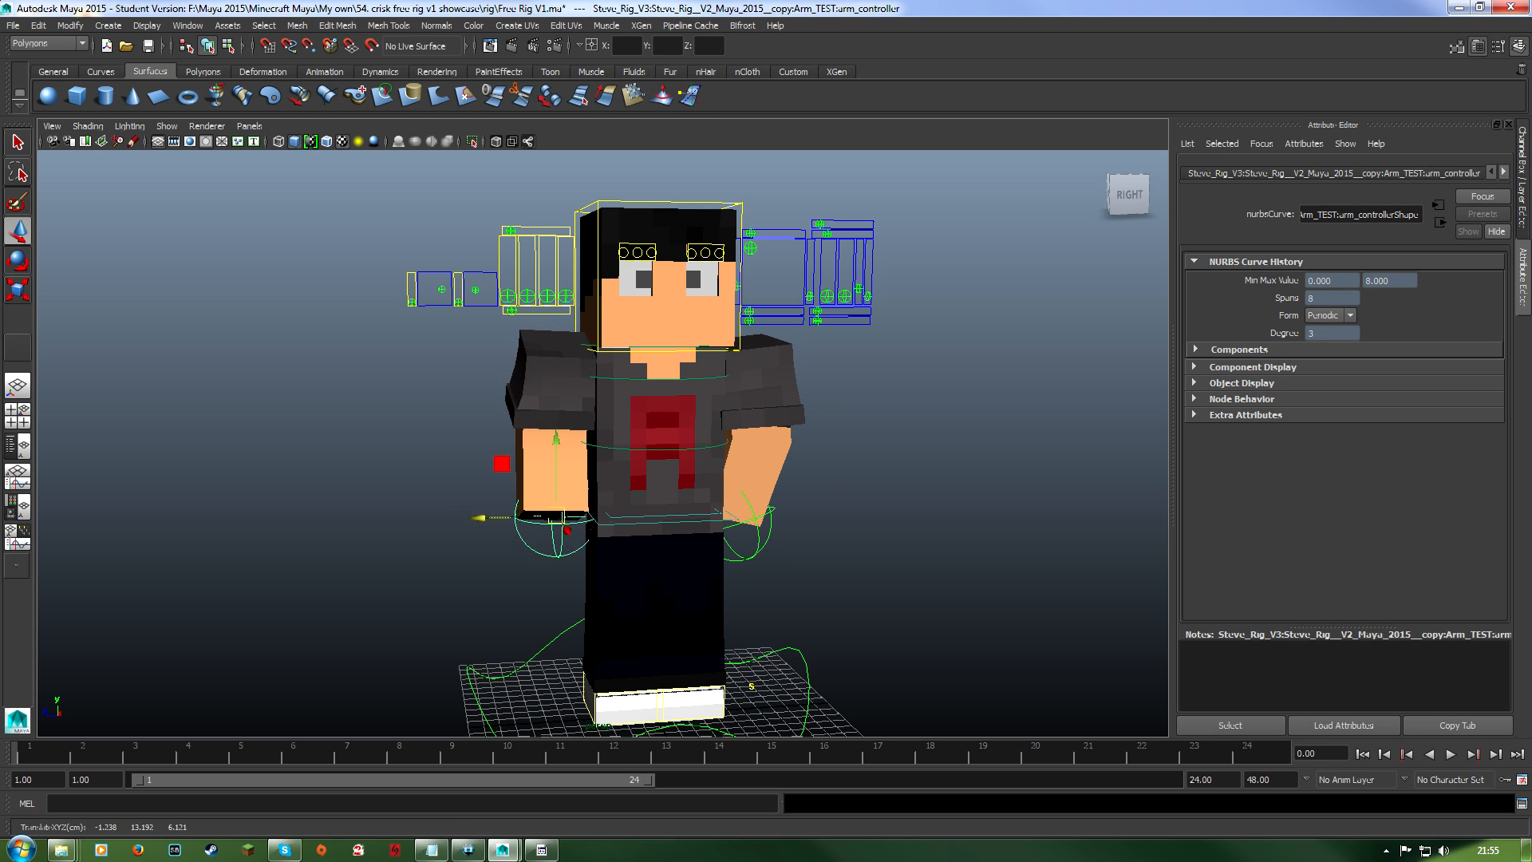
{"action": "key", "text": "ctrl+z"}
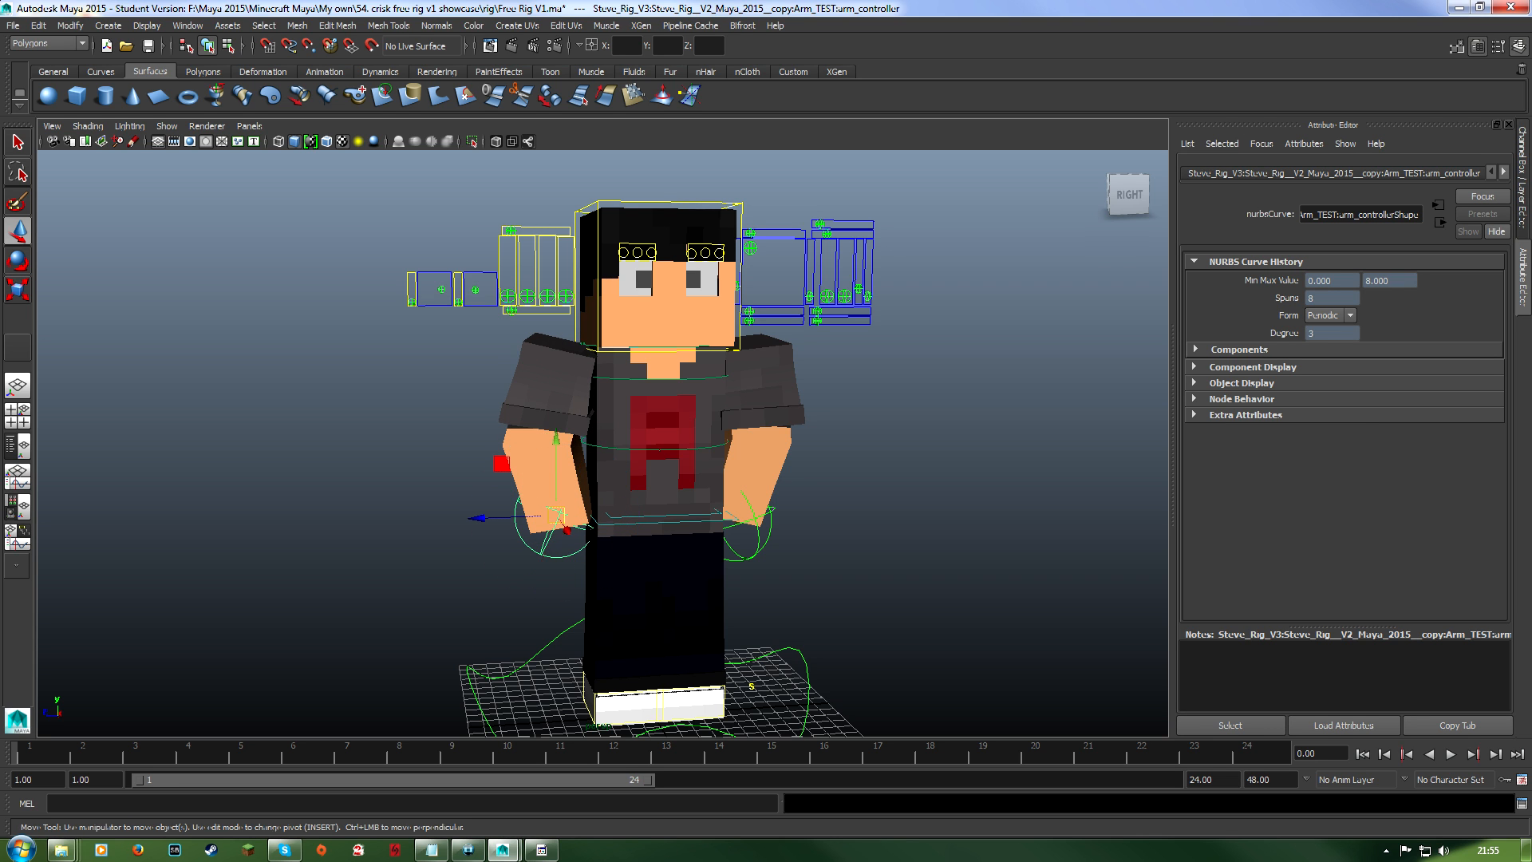
{"action": "left_click", "coordinate": [447, 471]}
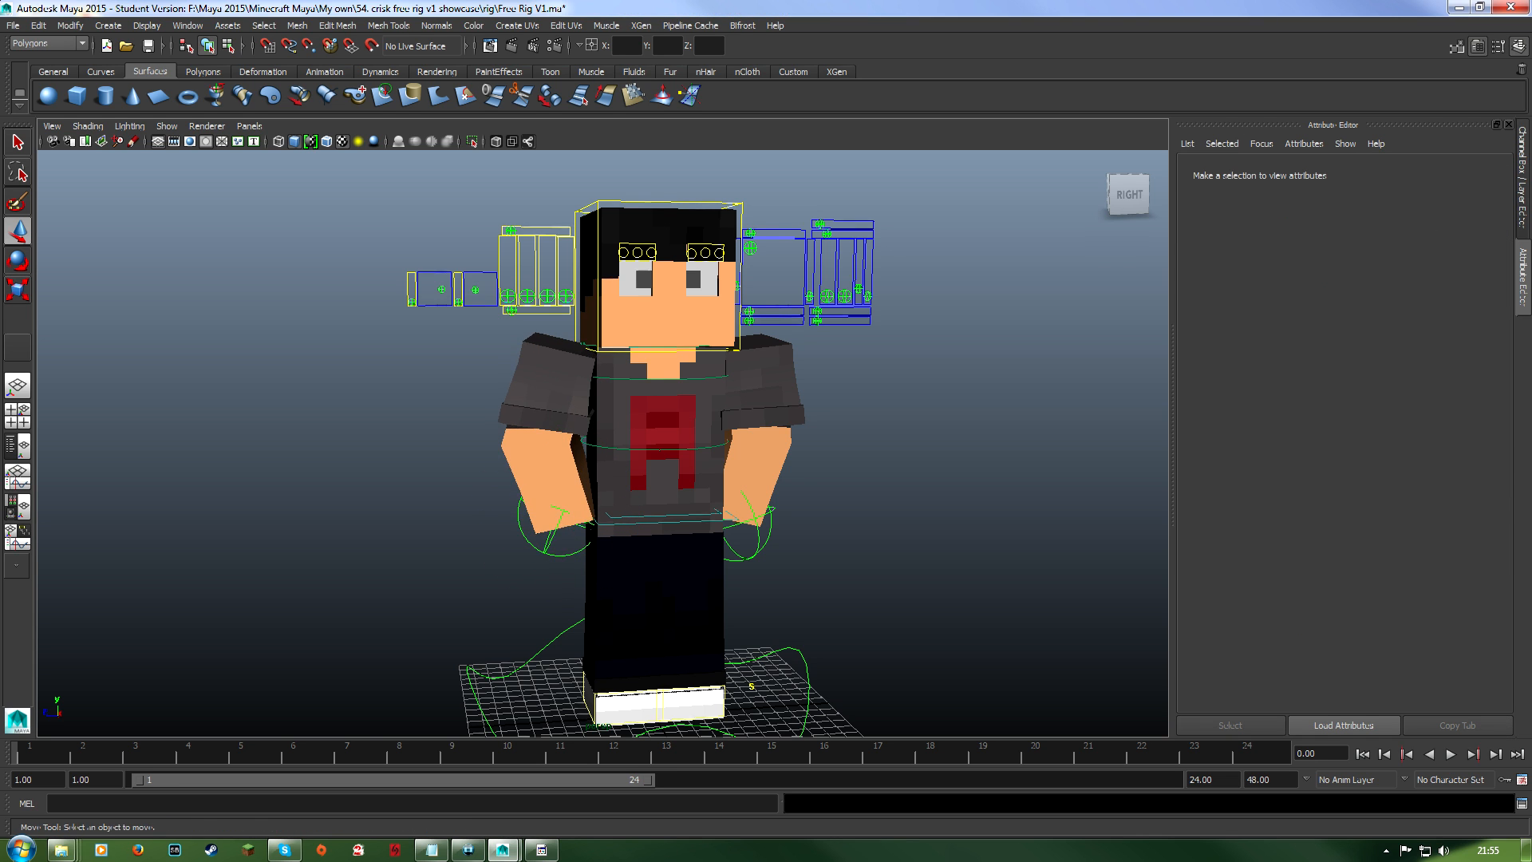
Move the foot controllers into a stepping stance with bent knees and the left foot behind the right.
{"action": "left_click_drag", "start_coordinate": [447, 471], "coordinate": [638, 474], "text": "alt"}
{"action": "scroll", "coordinate": [602, 479], "scroll_direction": "down", "scroll_amount": 3}
{"action": "middle_click_drag", "start_coordinate": [603, 519], "coordinate": [602, 391], "text": "alt"}
{"action": "scroll", "coordinate": [602, 443], "scroll_direction": "up", "scroll_amount": 6}
{"action": "middle_click_drag", "start_coordinate": [558, 479], "coordinate": [658, 423], "text": "alt"}
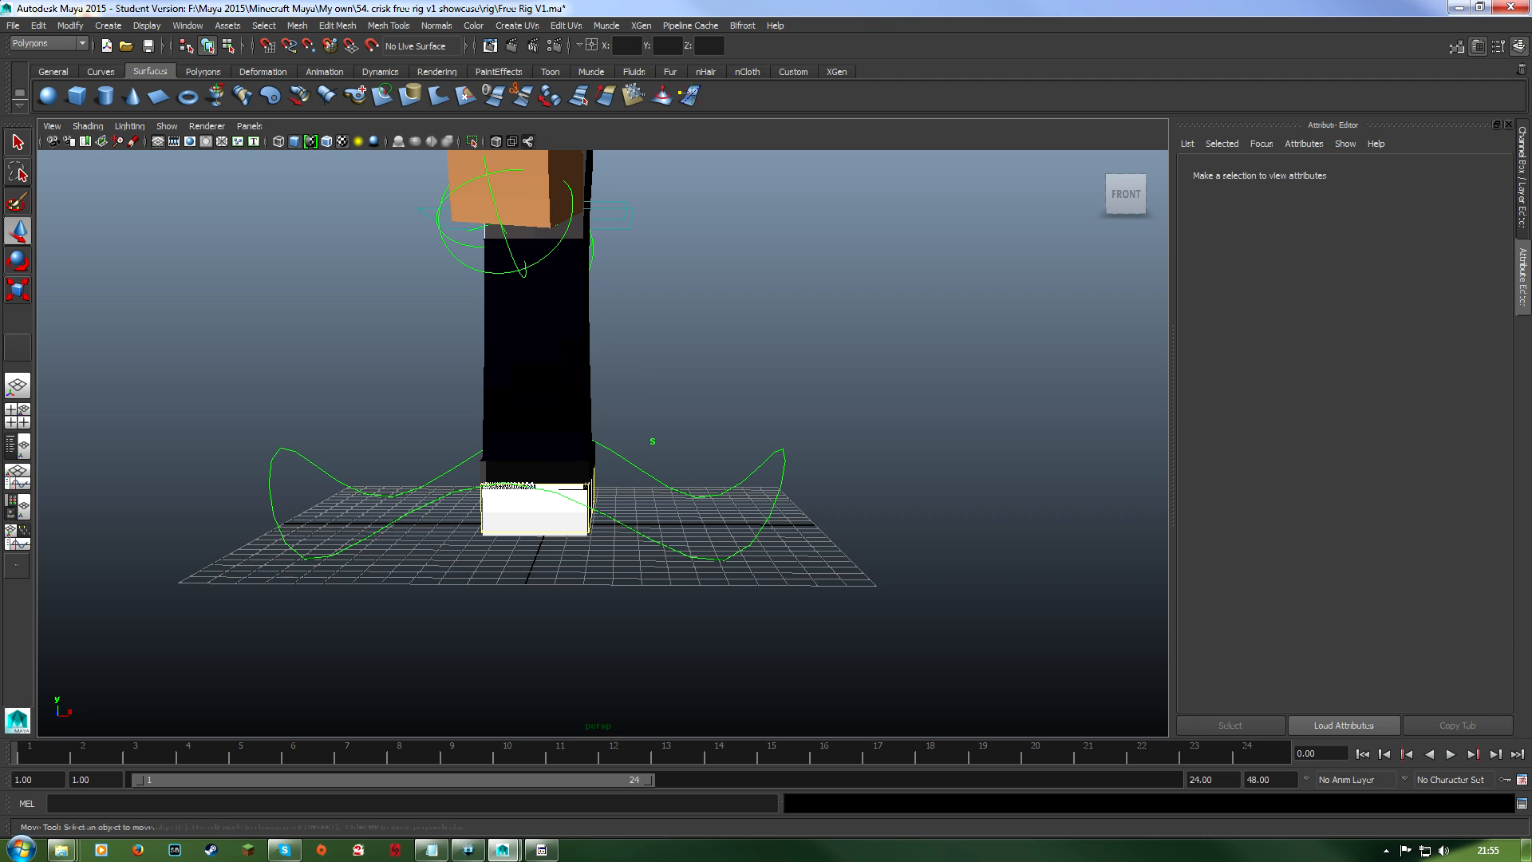
{"action": "left_click", "coordinate": [589, 513]}
{"action": "left_click_drag", "start_coordinate": [534, 522], "coordinate": [483, 488]}
{"action": "left_click", "coordinate": [430, 415]}
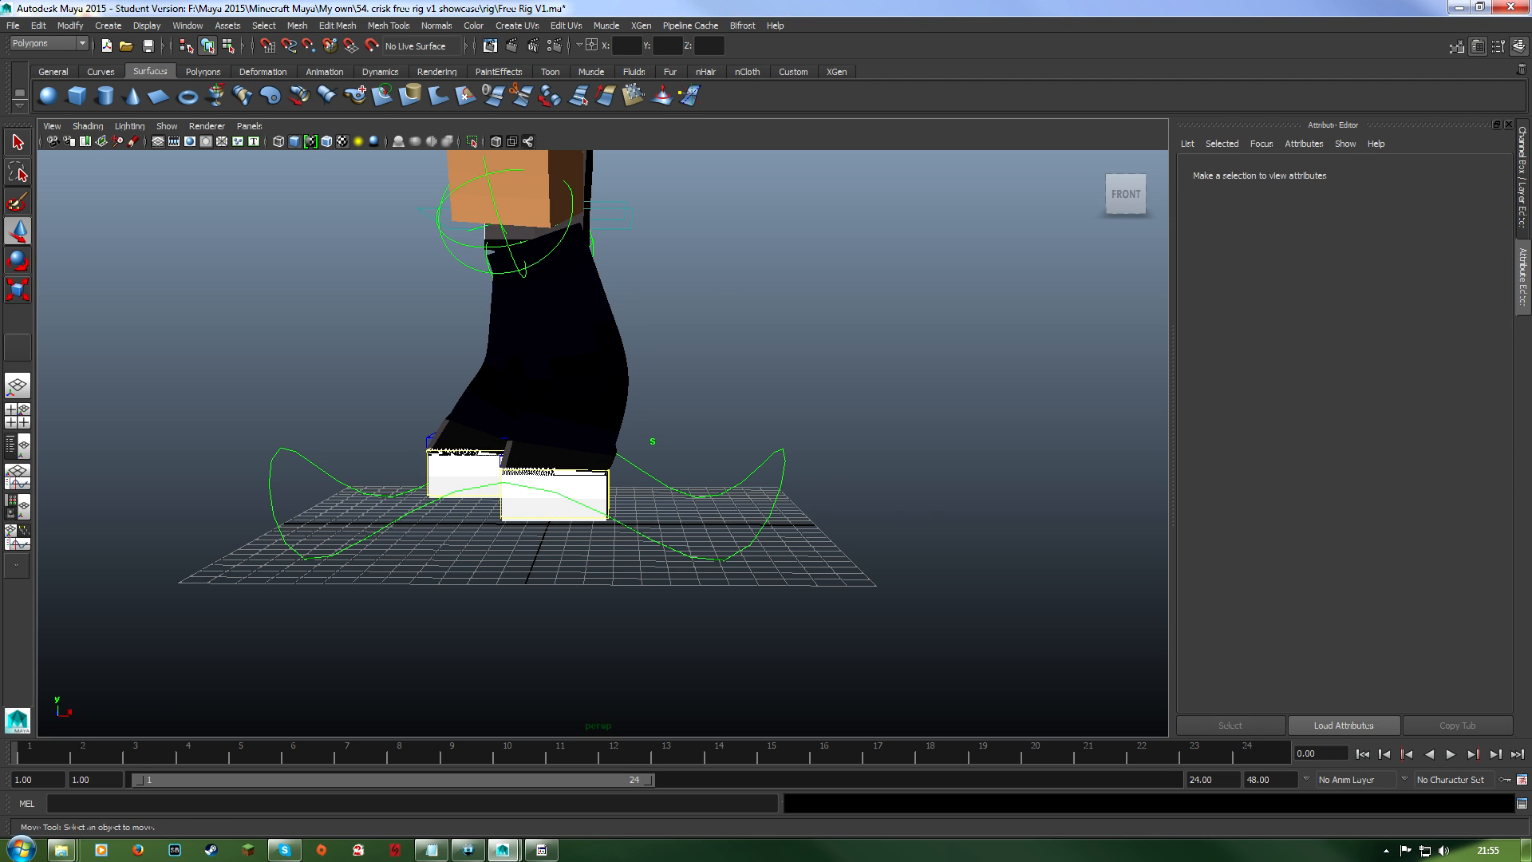
Rotate the upper spine controller to turn and lean the upper body.
{"action": "left_click_drag", "start_coordinate": [431, 415], "coordinate": [351, 418], "text": "alt"}
{"action": "middle_click_drag", "start_coordinate": [574, 263], "coordinate": [399, 590], "text": "alt"}
{"action": "scroll", "coordinate": [511, 363], "scroll_direction": "up", "scroll_amount": 3}
{"action": "left_click_drag", "start_coordinate": [511, 363], "coordinate": [387, 381], "text": "alt"}
{"action": "left_click", "coordinate": [510, 385]}
{"action": "key", "text": "e"}
{"action": "left_click", "coordinate": [678, 399]}
{"action": "scroll", "coordinate": [678, 399], "scroll_direction": "down", "scroll_amount": 4}
{"action": "left_click_drag", "start_coordinate": [678, 399], "coordinate": [522, 427], "text": "alt"}
{"action": "middle_click_drag", "start_coordinate": [523, 427], "coordinate": [517, 560], "text": "alt"}
{"action": "left_click", "coordinate": [638, 349]}
{"action": "mouse_move", "coordinate": [646, 351]}
{"action": "left_mouse_down"}
{"action": "mouse_move", "coordinate": [675, 347]}
{"action": "mouse_move", "coordinate": [650, 351]}
{"action": "left_mouse_up"}
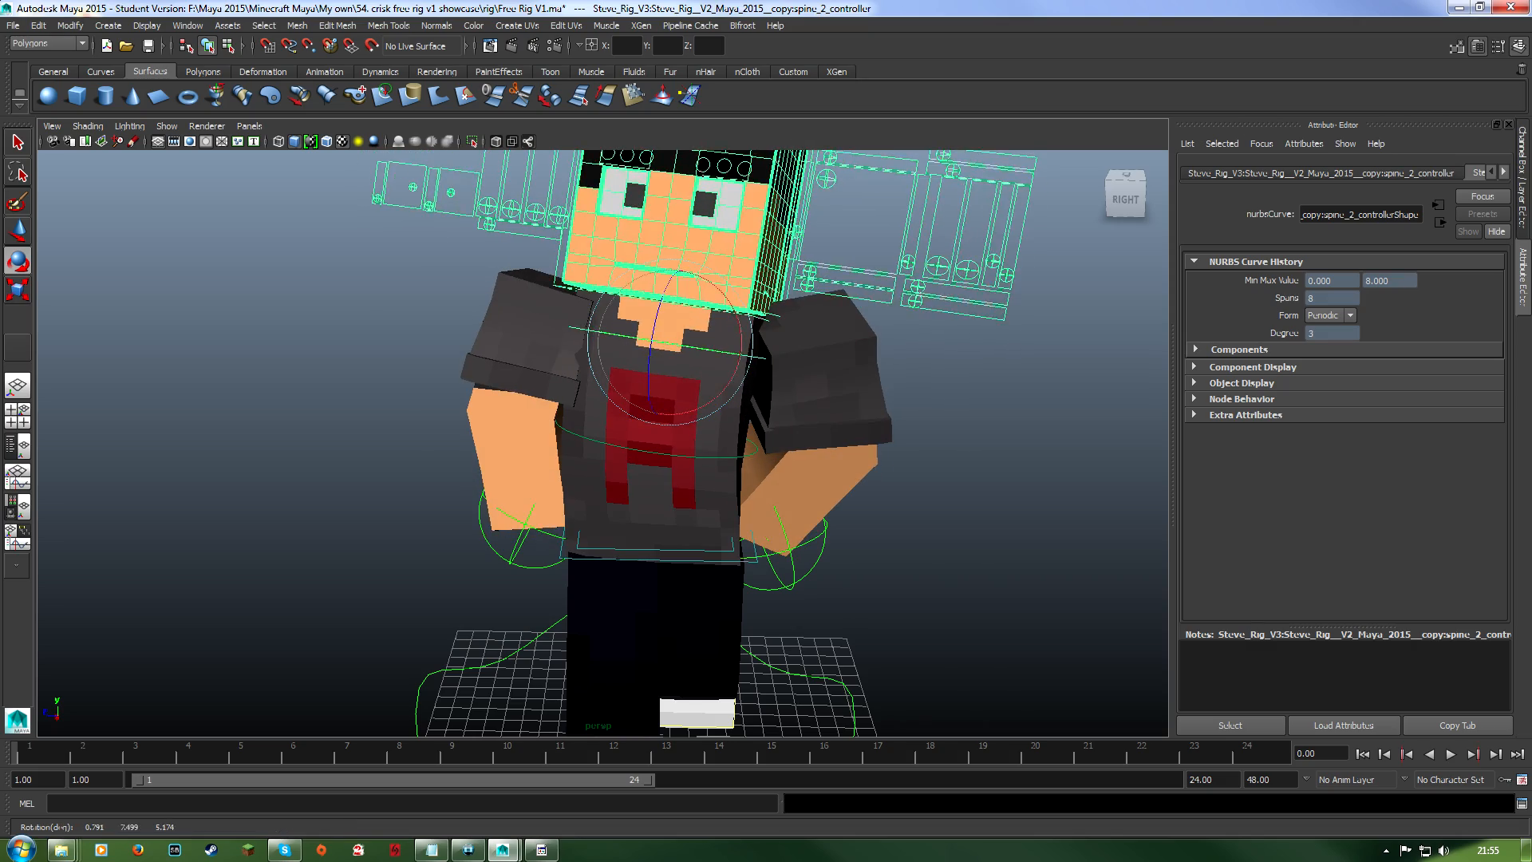
{"action": "left_click", "coordinate": [662, 395]}
Rotate the head controller to tilt the character's head sideways.
{"action": "scroll", "coordinate": [662, 395], "scroll_direction": "up", "scroll_amount": 4}
{"action": "middle_click_drag", "start_coordinate": [622, 194], "coordinate": [605, 349], "text": "alt"}
{"action": "left_click", "coordinate": [575, 384]}
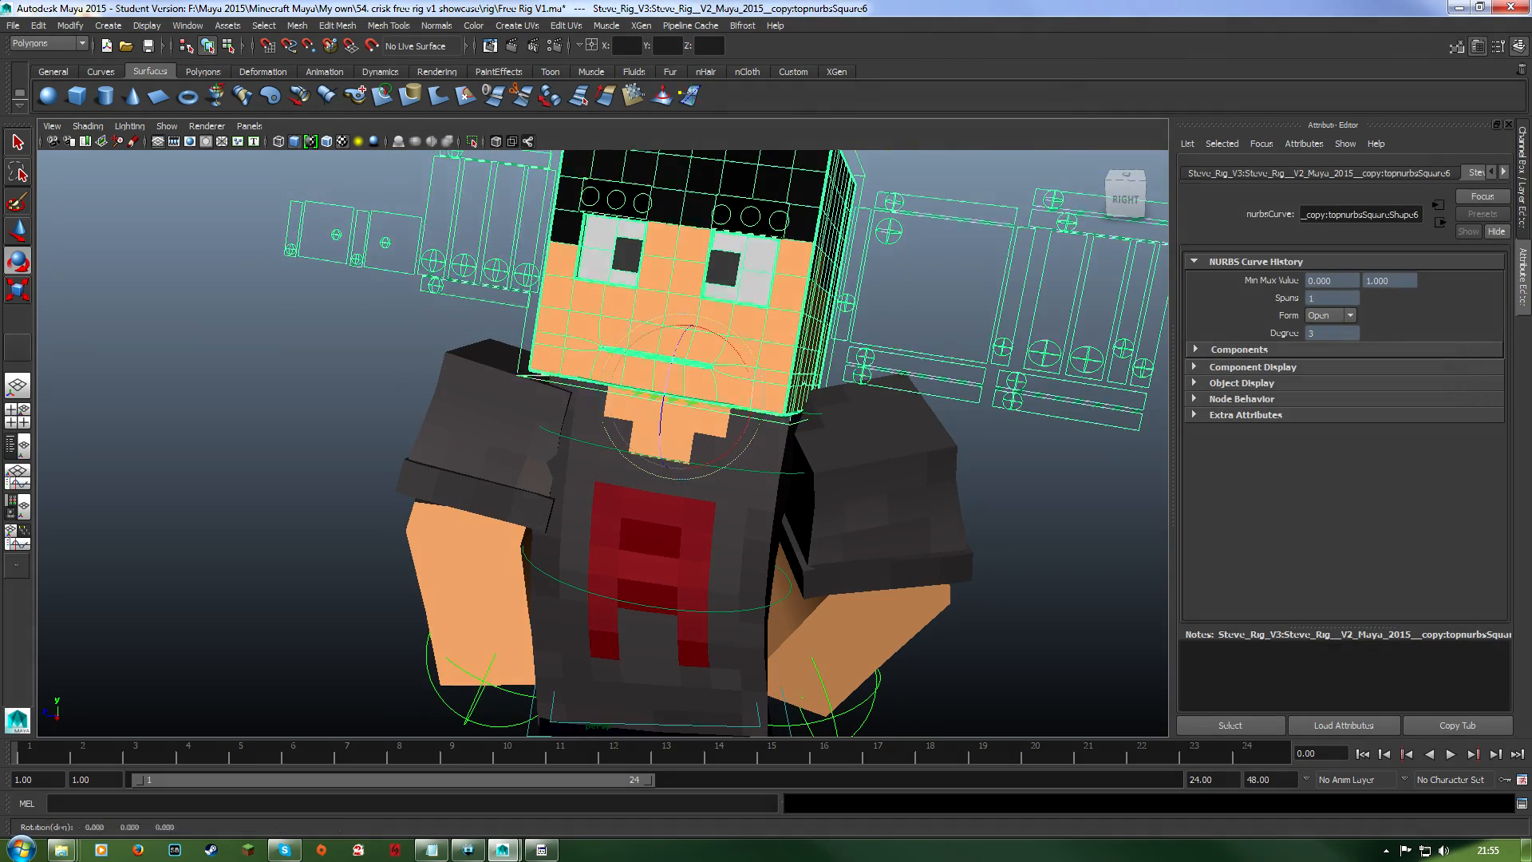
{"action": "left_click_drag", "start_coordinate": [668, 379], "coordinate": [688, 405]}
Open the mouth by lowering the circle in the square mouth panel, and shift the slider in the bar above it outward.
{"action": "key", "text": "w"}
{"action": "left_click", "coordinate": [901, 251]}
{"action": "left_click_drag", "start_coordinate": [902, 250], "coordinate": [915, 305]}
{"action": "left_click", "coordinate": [910, 221]}
{"action": "left_click", "coordinate": [908, 221]}
{"action": "mouse_move", "coordinate": [908, 221]}
{"action": "left_mouse_down"}
{"action": "mouse_move", "coordinate": [1003, 238]}
{"action": "mouse_move", "coordinate": [925, 243]}
{"action": "left_mouse_up"}
Raise the first vertical slider of the outer mouth panel and adjust the horizontal mouth sliders to reshape the open mouth.
{"action": "middle_click_drag", "start_coordinate": [925, 243], "coordinate": [781, 248], "text": "alt"}
{"action": "left_click", "coordinate": [917, 409]}
{"action": "left_click", "coordinate": [919, 404]}
{"action": "scroll", "coordinate": [938, 309], "scroll_direction": "up", "scroll_amount": 2}
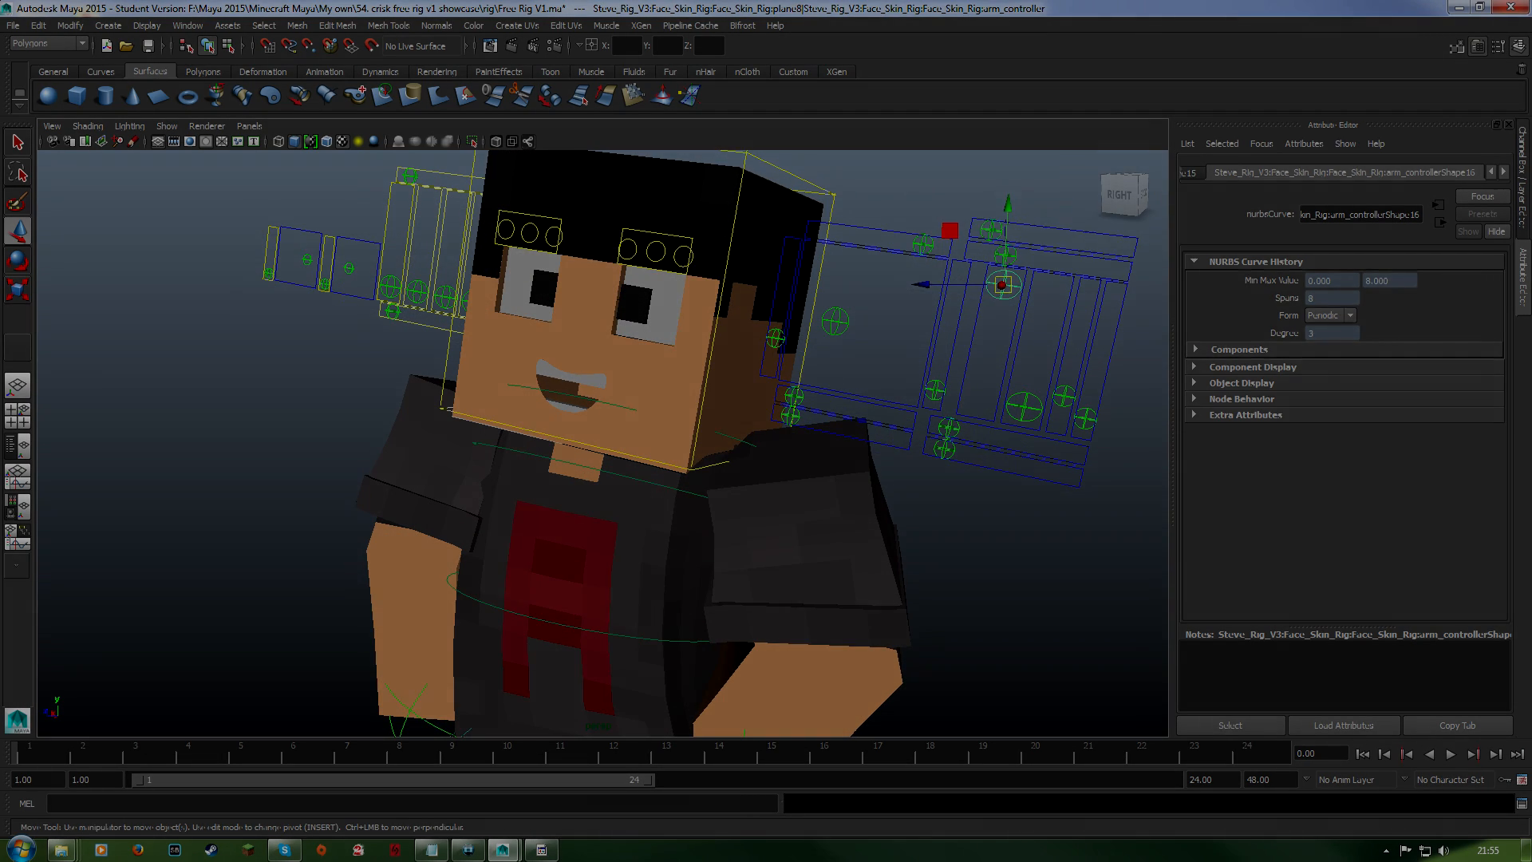
{"action": "left_click", "coordinate": [990, 232]}
{"action": "left_click", "coordinate": [794, 396]}
{"action": "left_click", "coordinate": [793, 395]}
Raise the inner circles of both eyebrows to finish the facial expression.
{"action": "left_click_drag", "start_coordinate": [793, 395], "coordinate": [865, 392], "text": "alt"}
{"action": "left_click", "coordinate": [604, 248]}
{"action": "left_click", "coordinate": [609, 246]}
{"action": "left_click", "coordinate": [494, 229]}
{"action": "left_click", "coordinate": [525, 233], "text": "shift"}
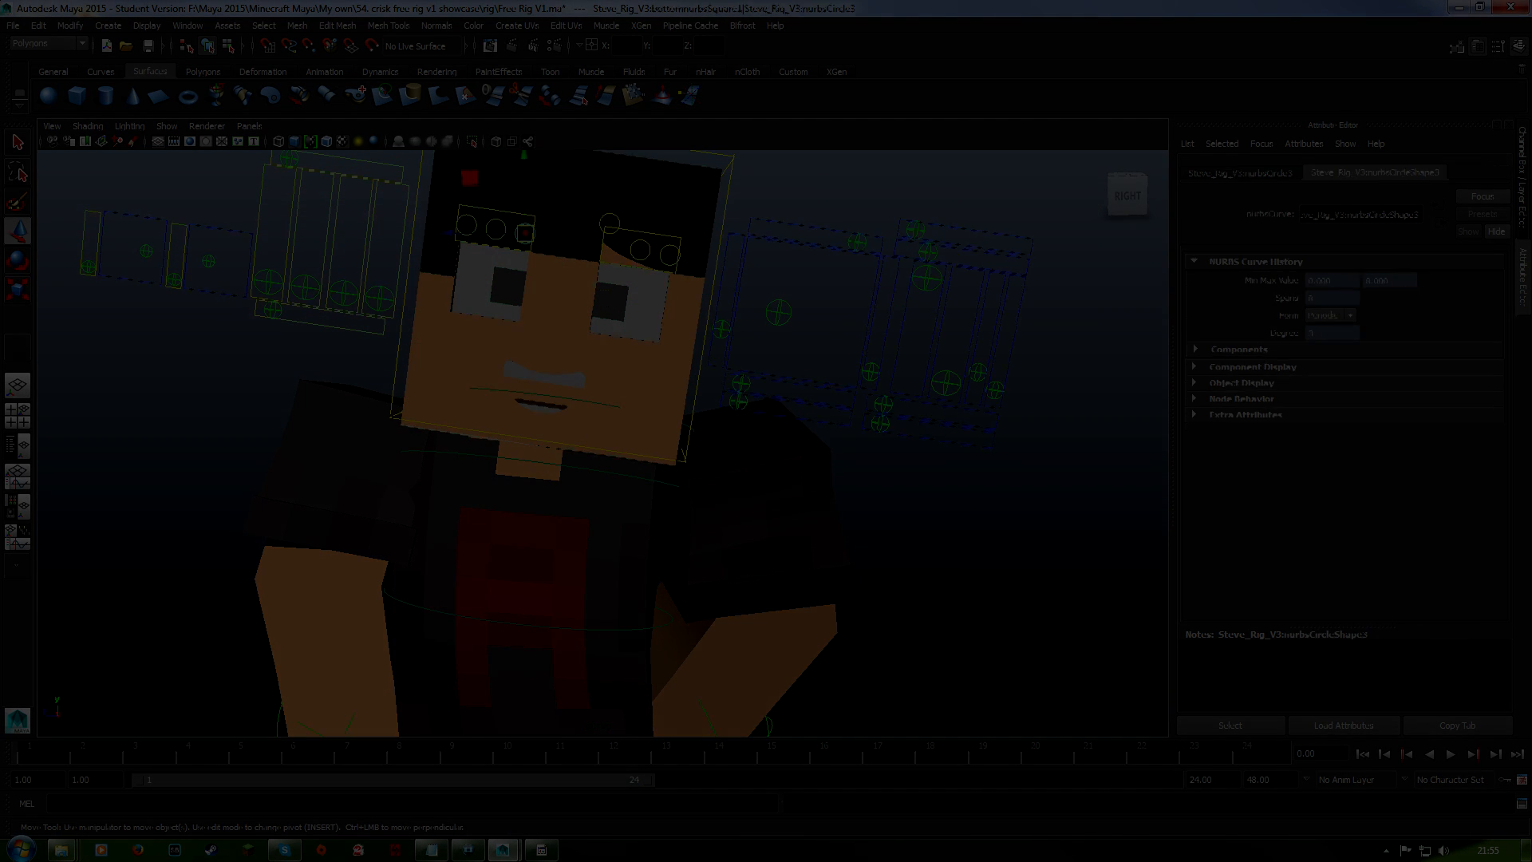
{"action": "scroll", "coordinate": [602, 443], "scroll_direction": "down", "scroll_amount": 3}
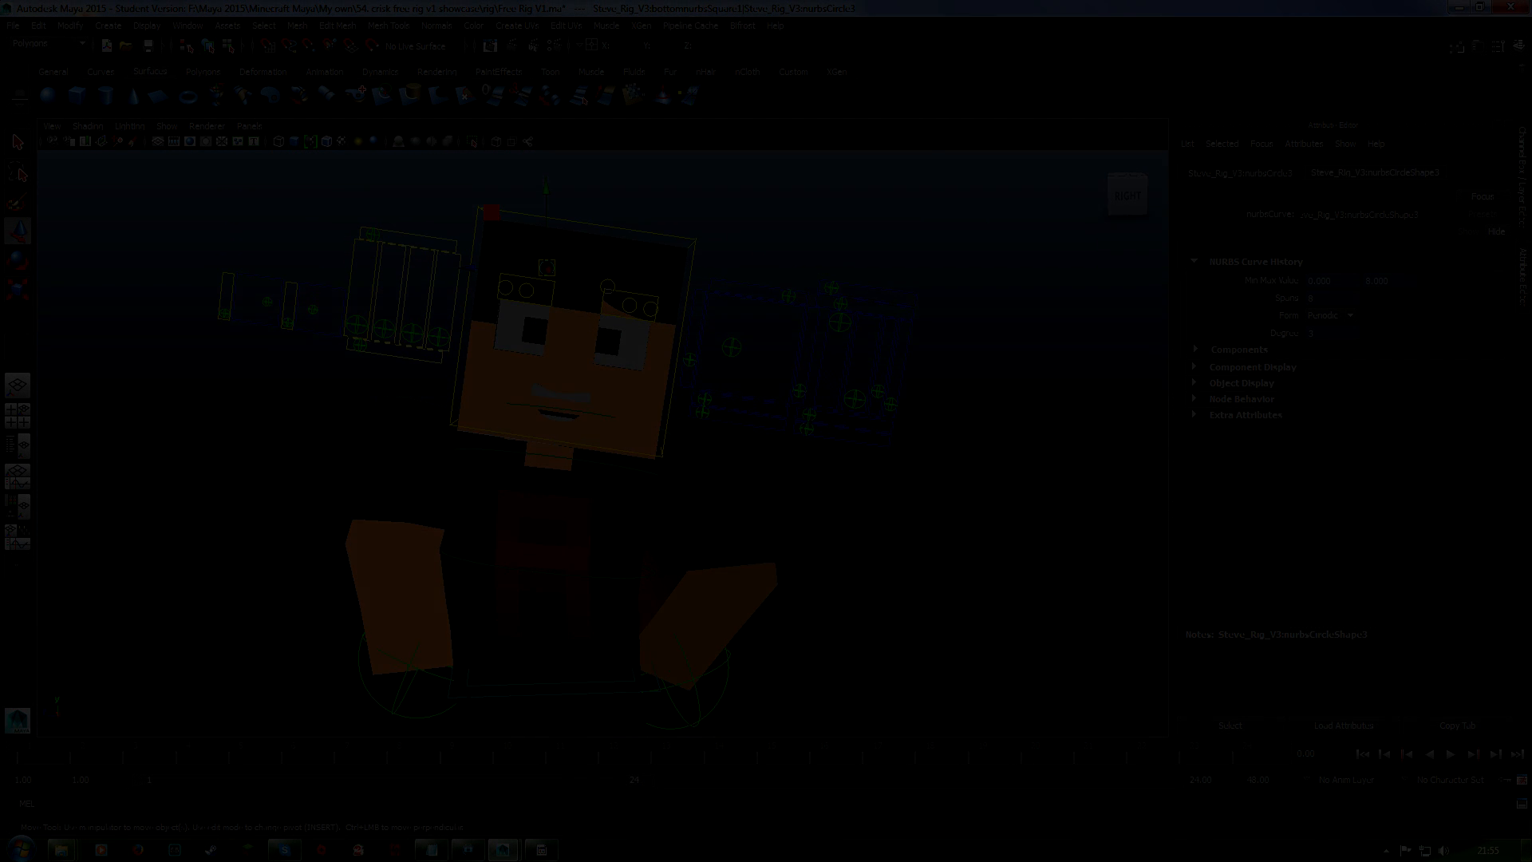